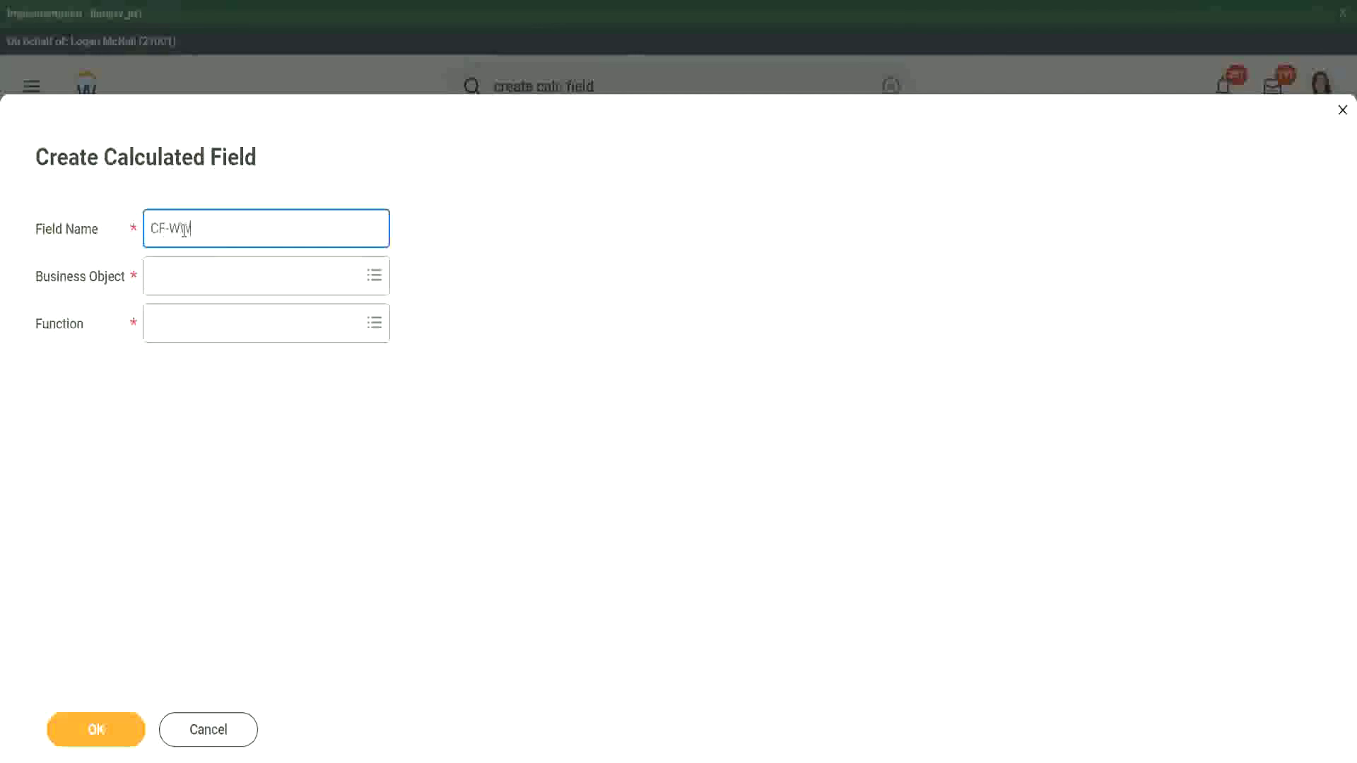
# - Name the new calculated field "CF-WW-TF-Dependent Relationship is Child"
pyautogui.write('-')
pyautogui.write('TF')
pyautogui.write('Rela')
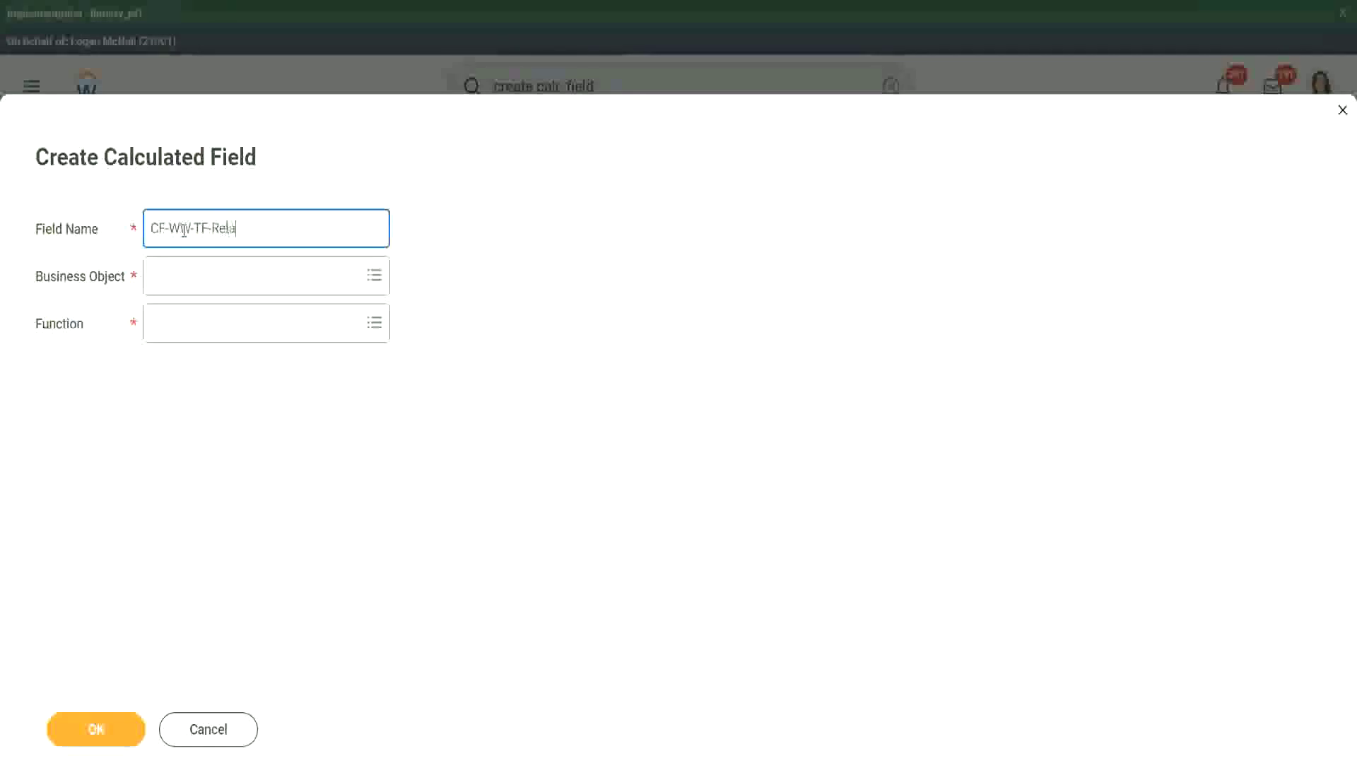
pyautogui.write('tionship is child')
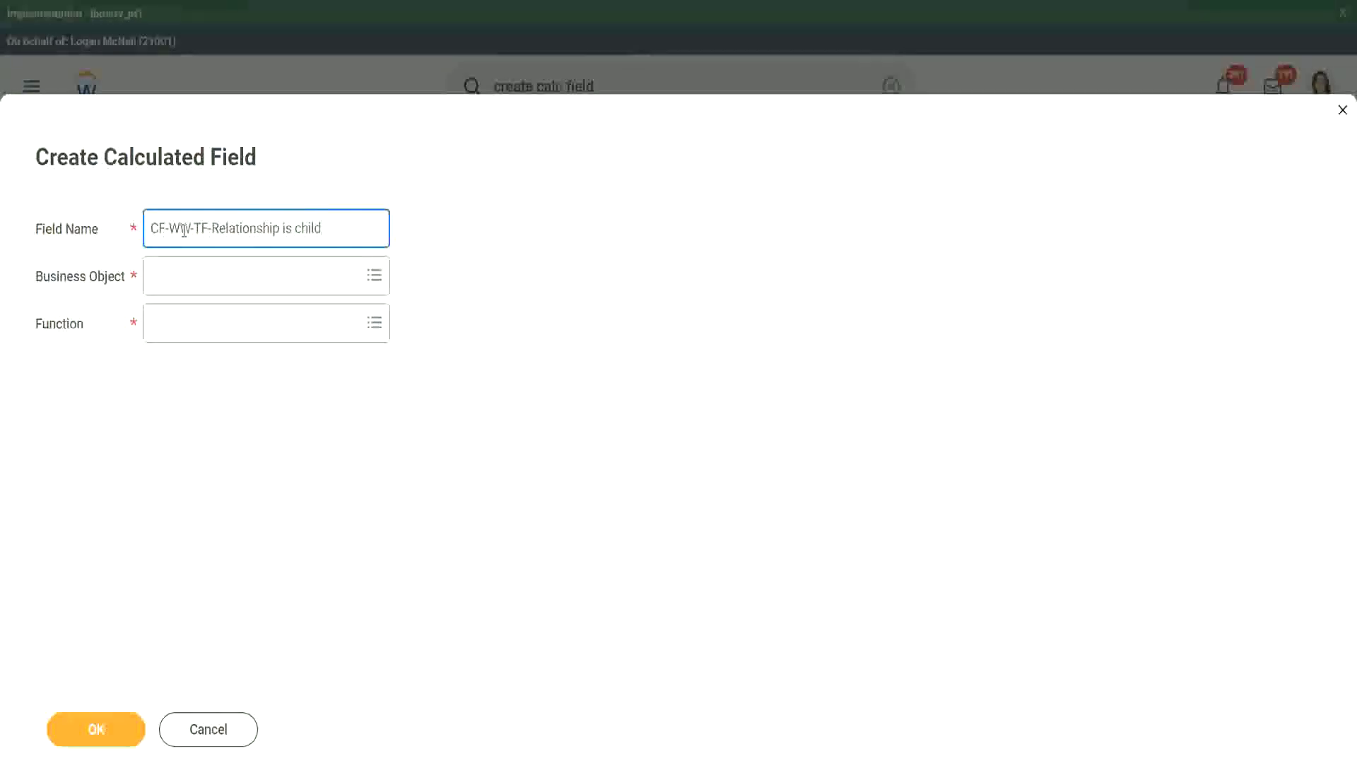
pyautogui.press('Left')
pyautogui.press('Left')
pyautogui.hotkey('shift', 'Right')
pyautogui.write('CF-WW-TF-Dependent')
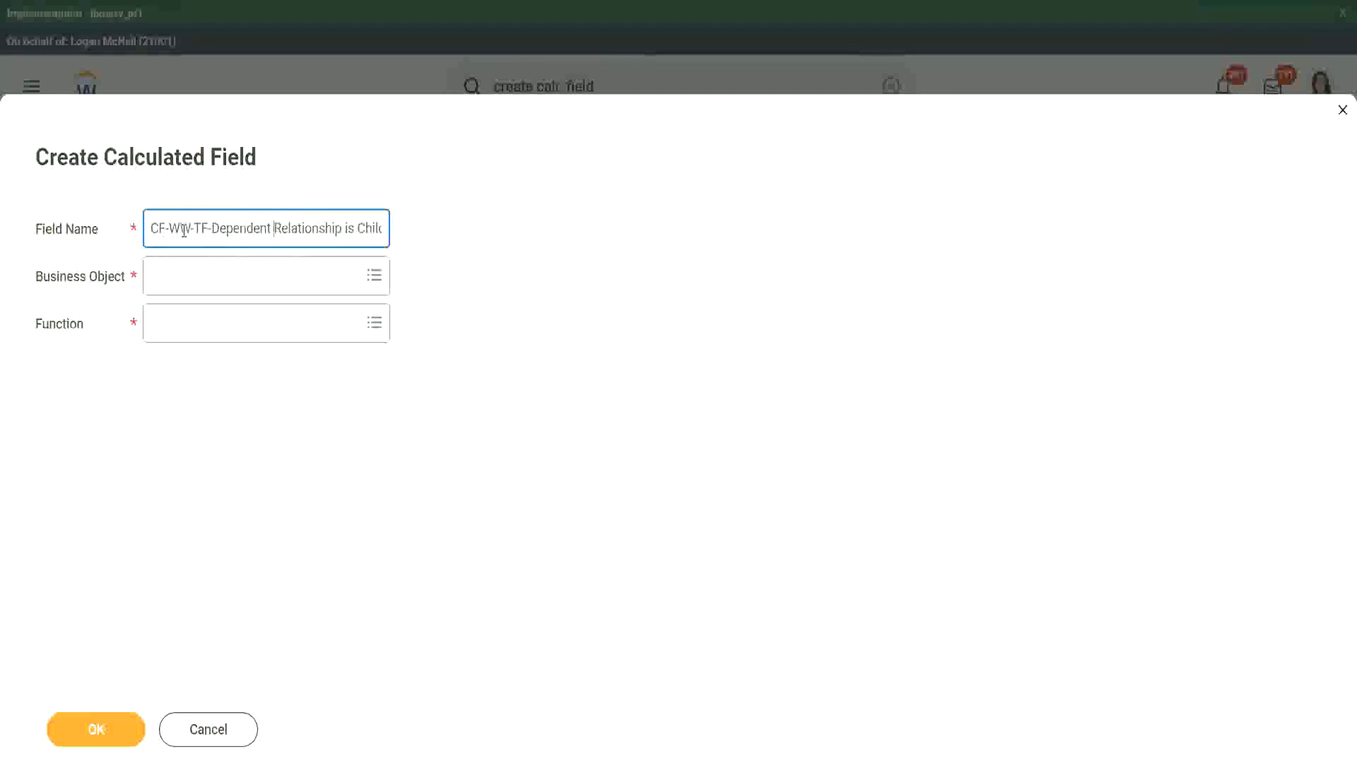
pyautogui.press('Tab')
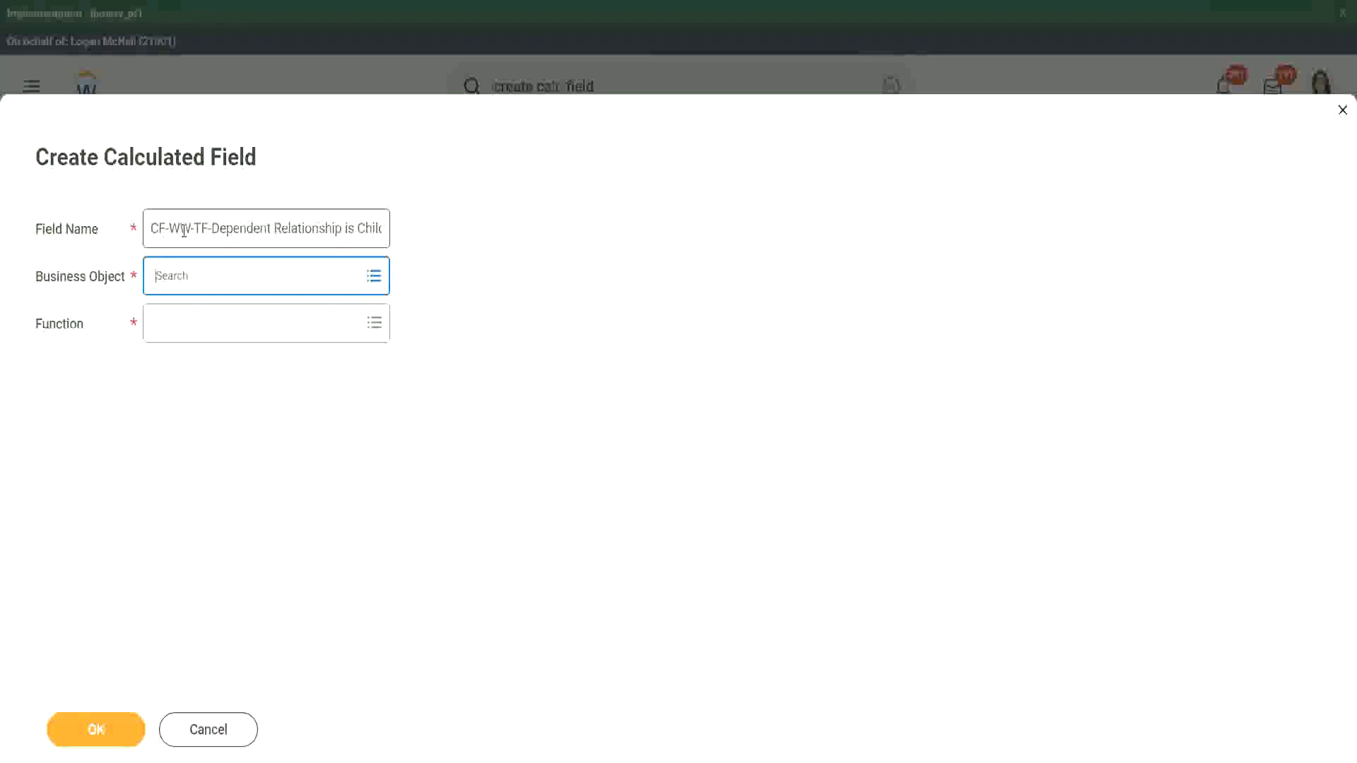
# - Set the business object to Dependent and the function to True/False Condition, and continue to the field's definition
pyautogui.write('depedne')
pyautogui.write('nde')
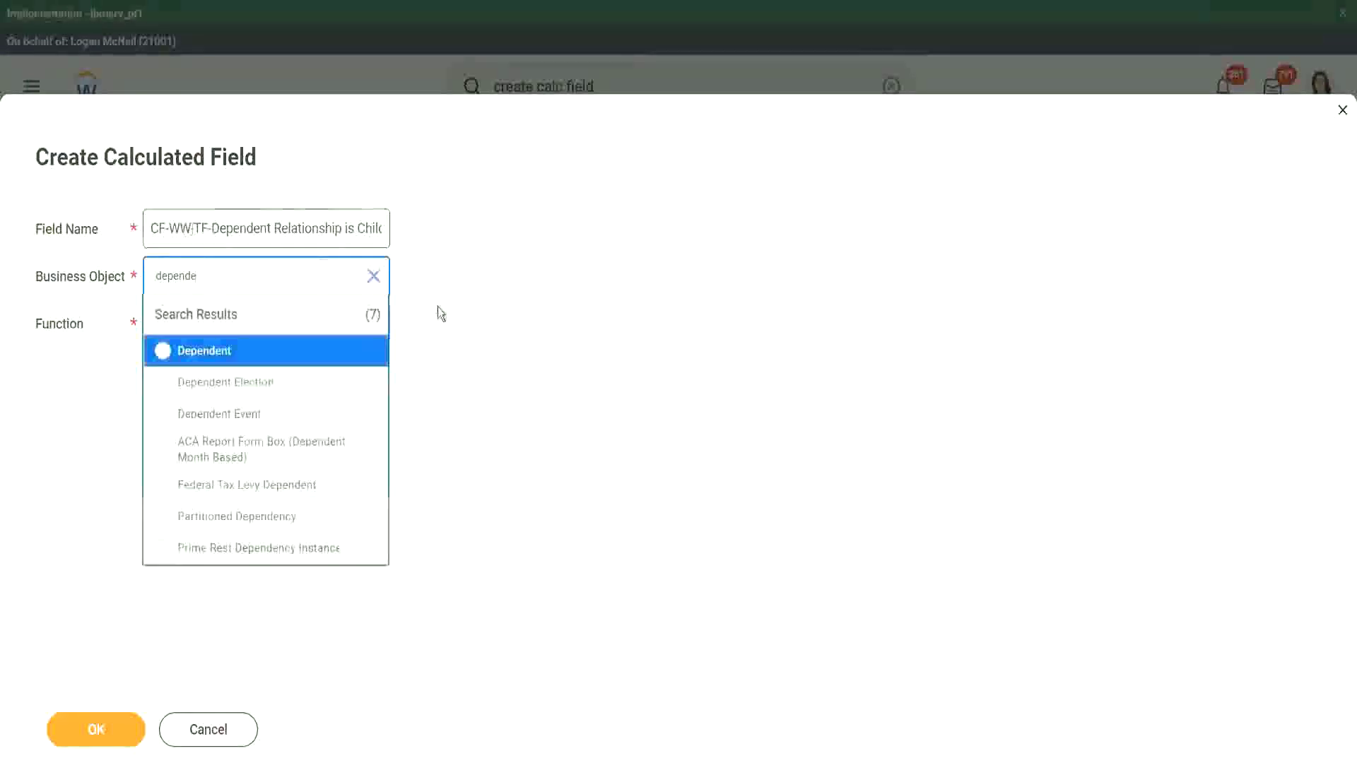
pyautogui.click(231, 356)
pyautogui.click(196, 320)
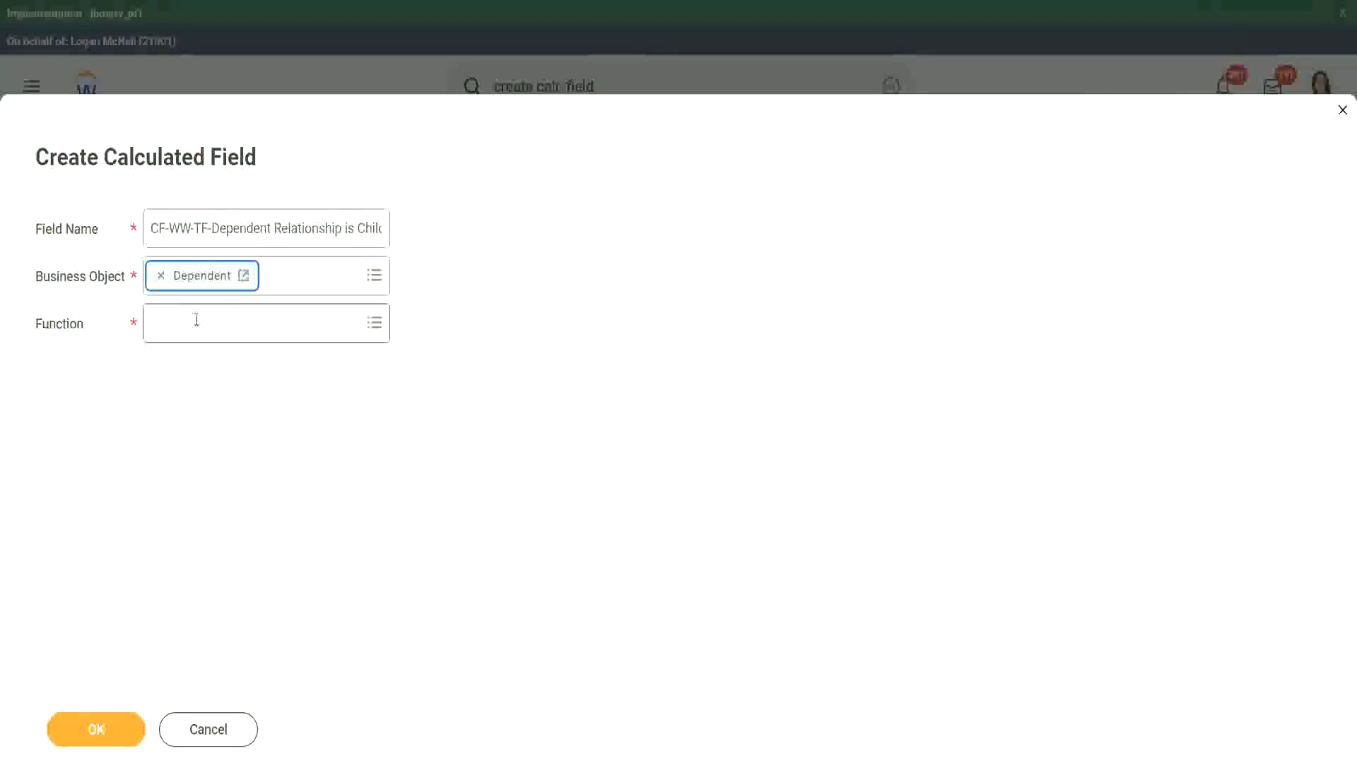
pyautogui.write('true')
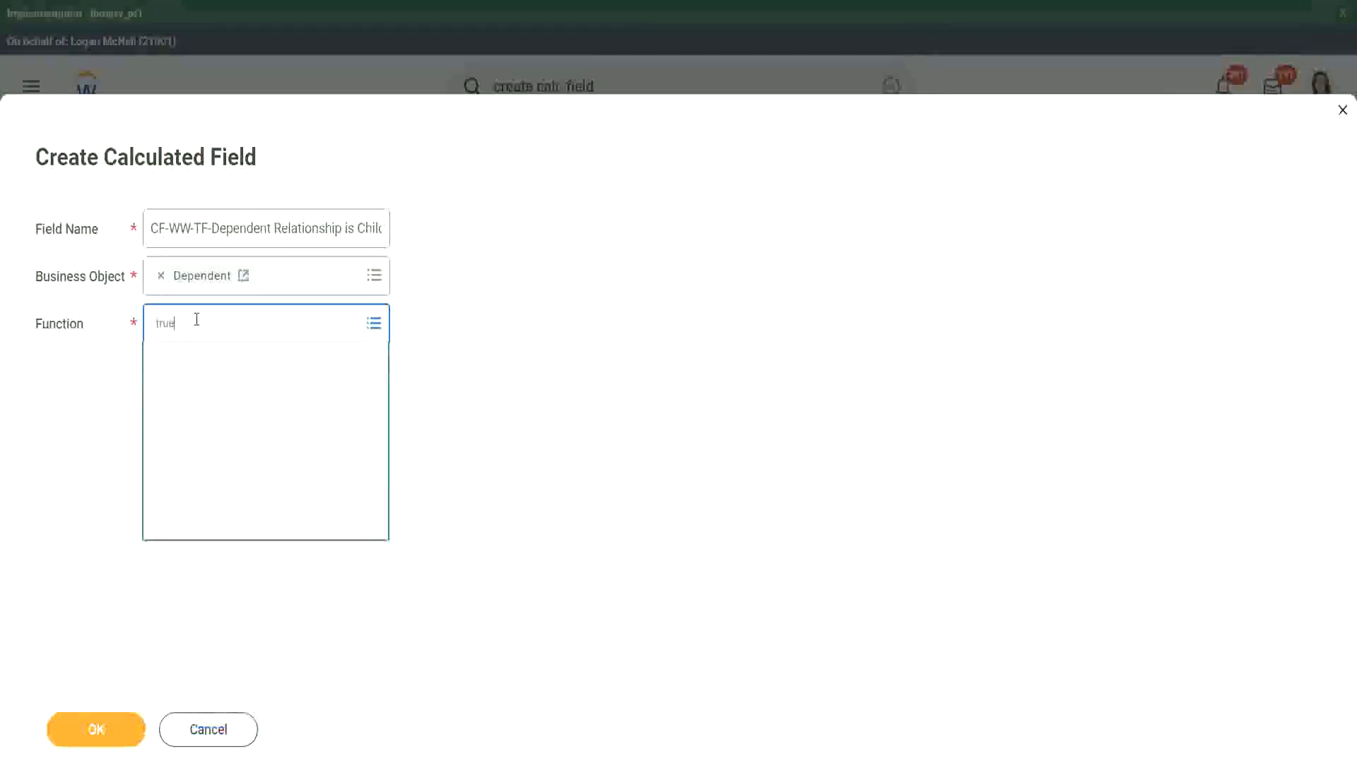
pyautogui.press('Return')
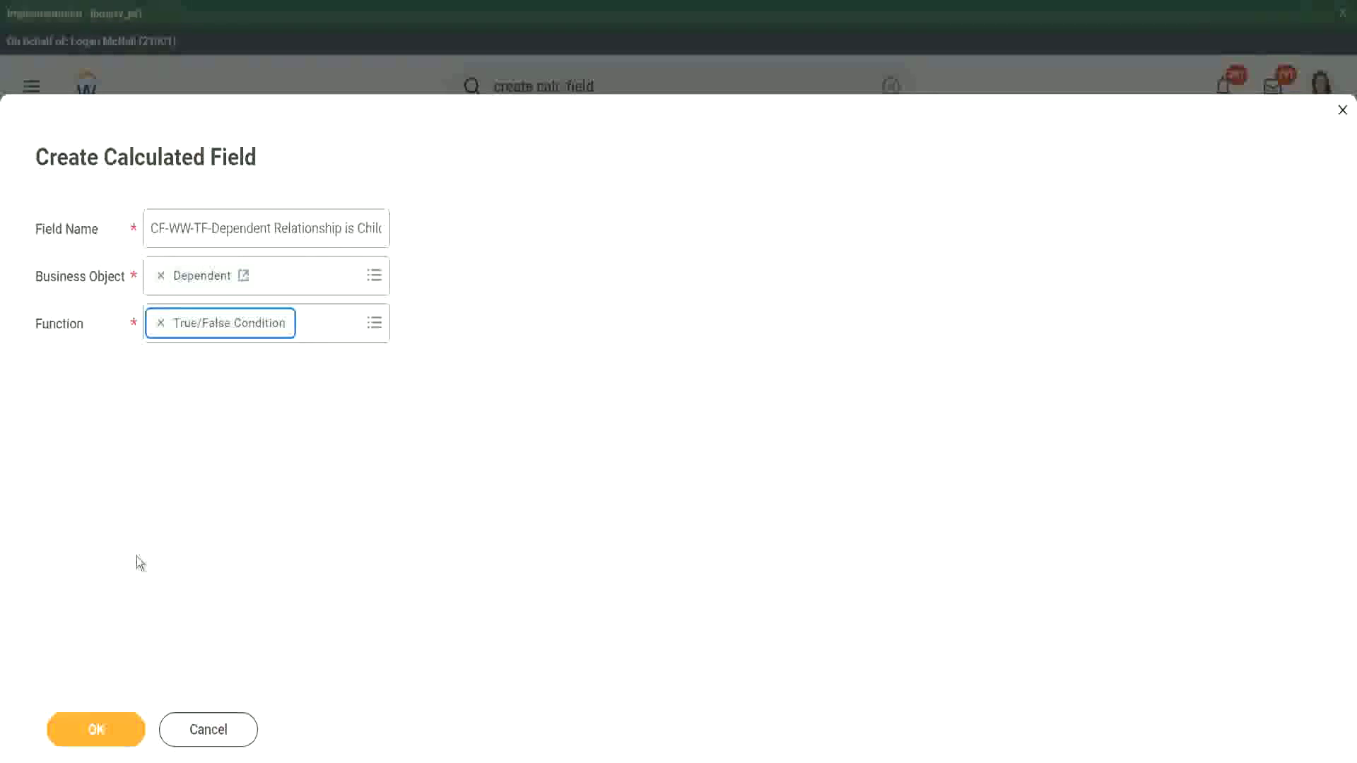
pyautogui.click(111, 737)
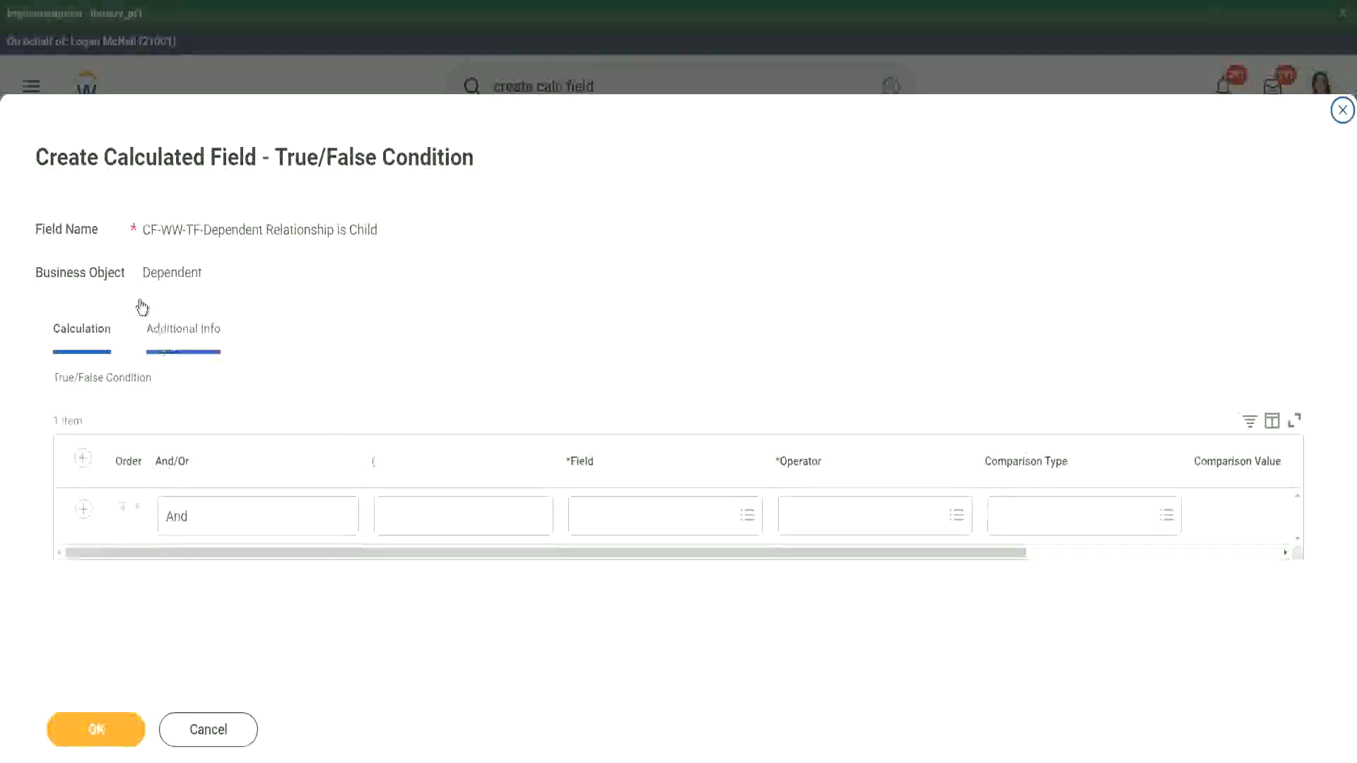
# - Search for "relationship", choose the Relationship field for the condition row, and view that field's details
pyautogui.moveTo(143, 272); pyautogui.dragTo(199, 273)
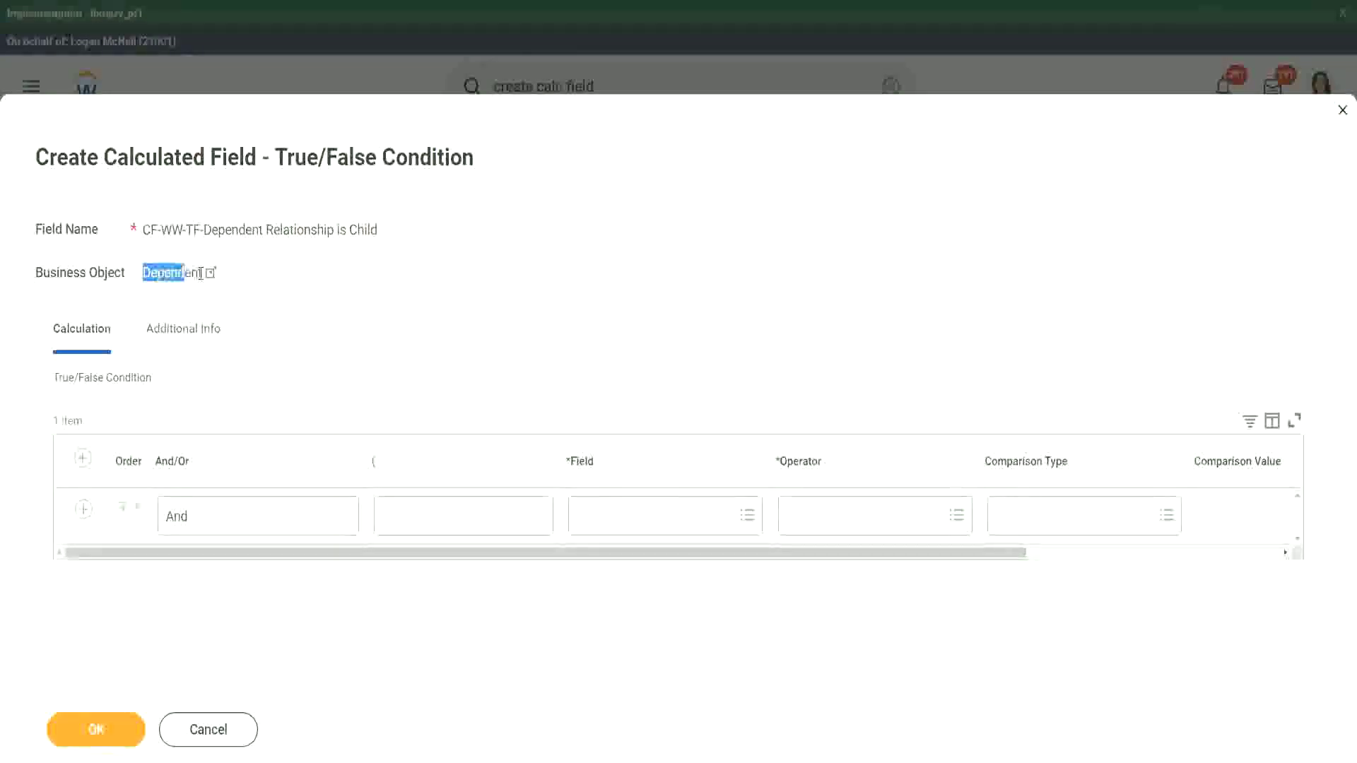
pyautogui.click(617, 512)
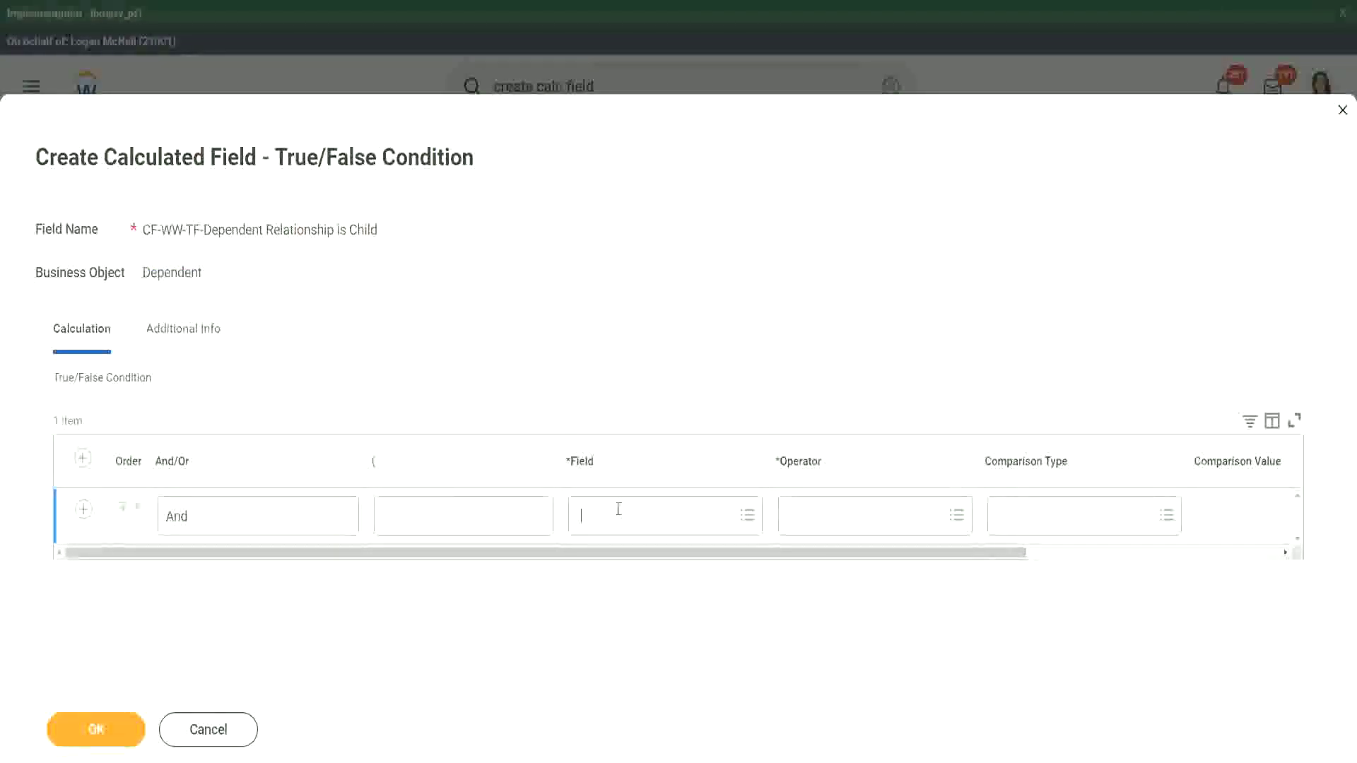
pyautogui.write('relation')
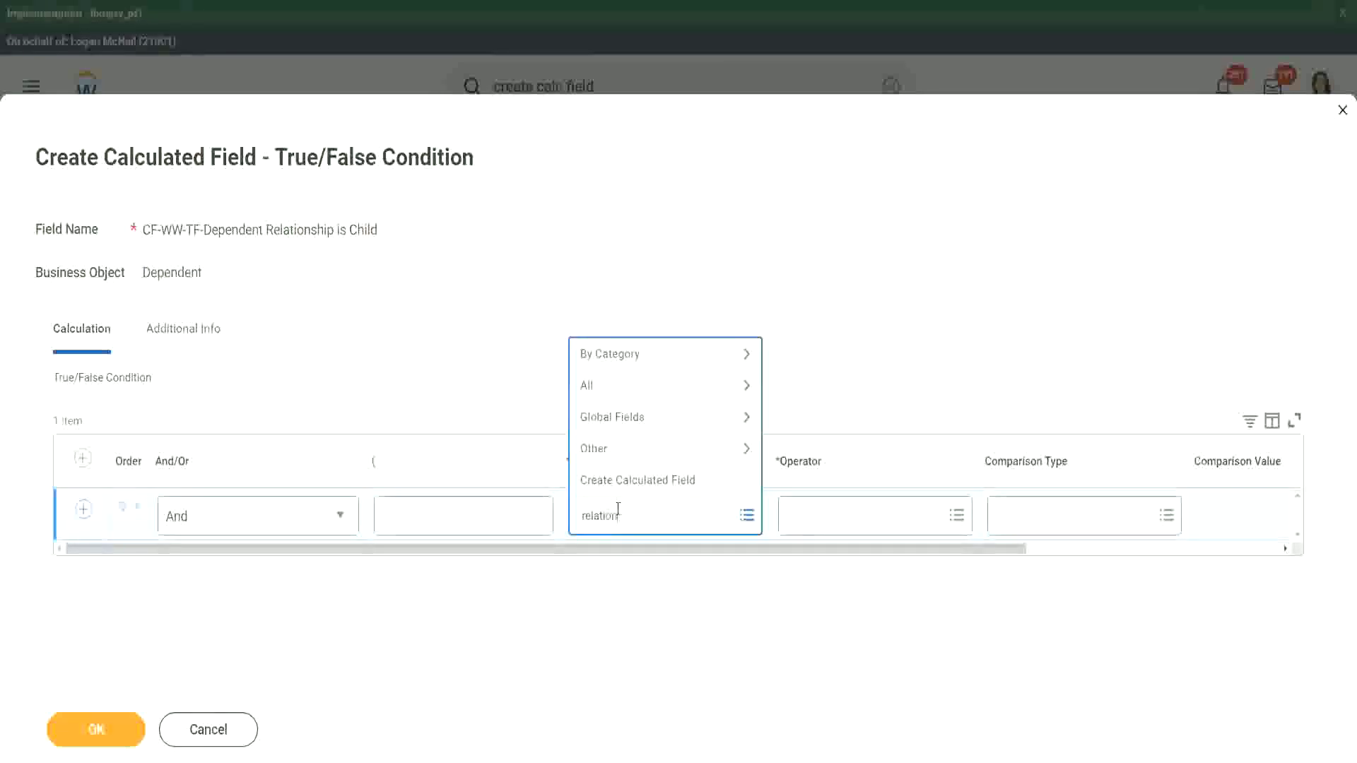
pyautogui.write('ship')
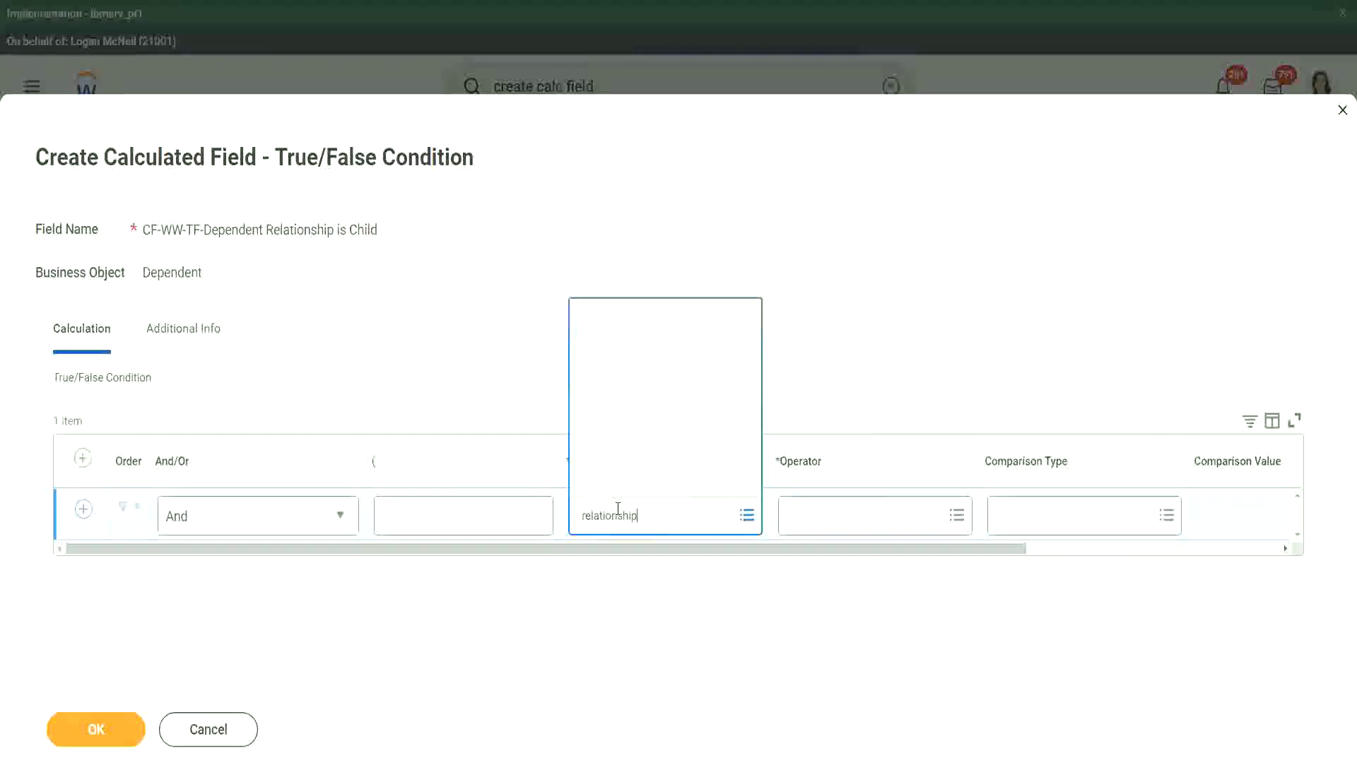
pyautogui.press('Return')
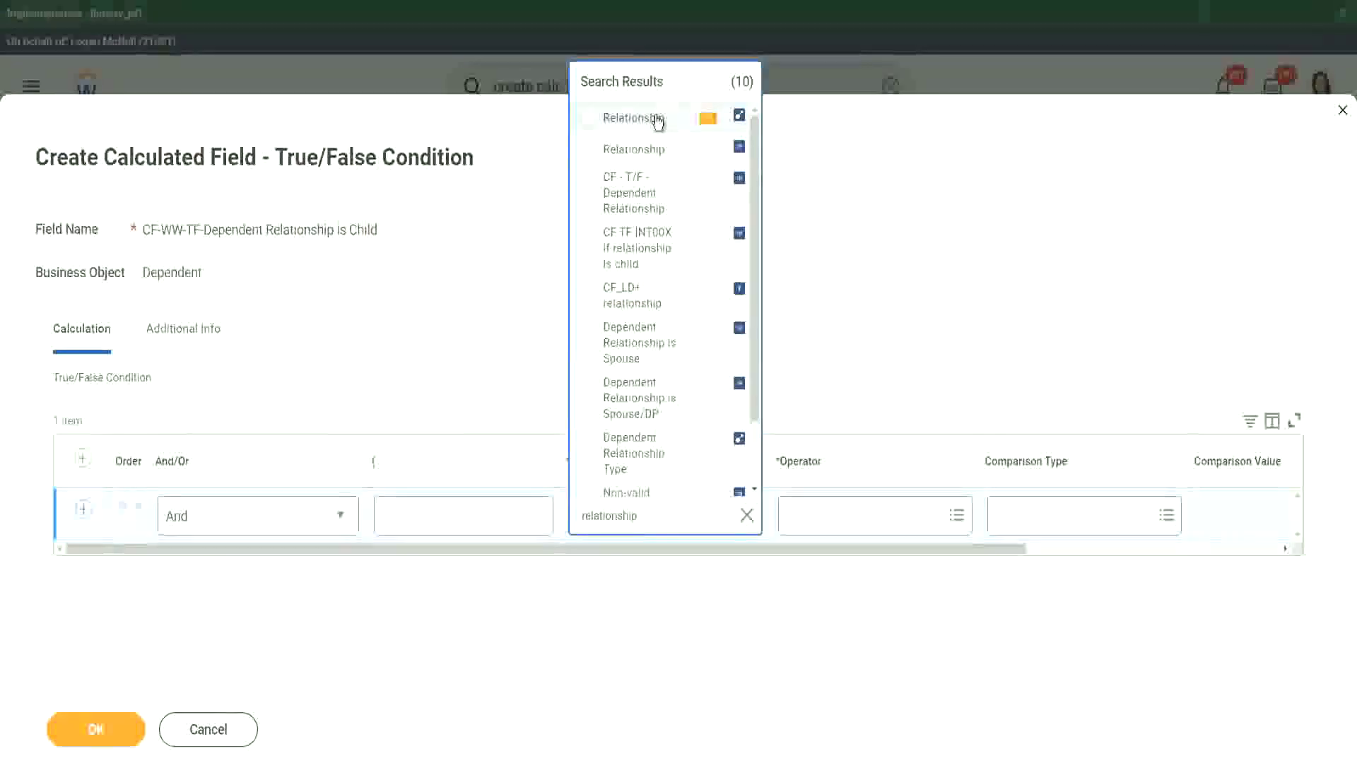
pyautogui.click(657, 120)
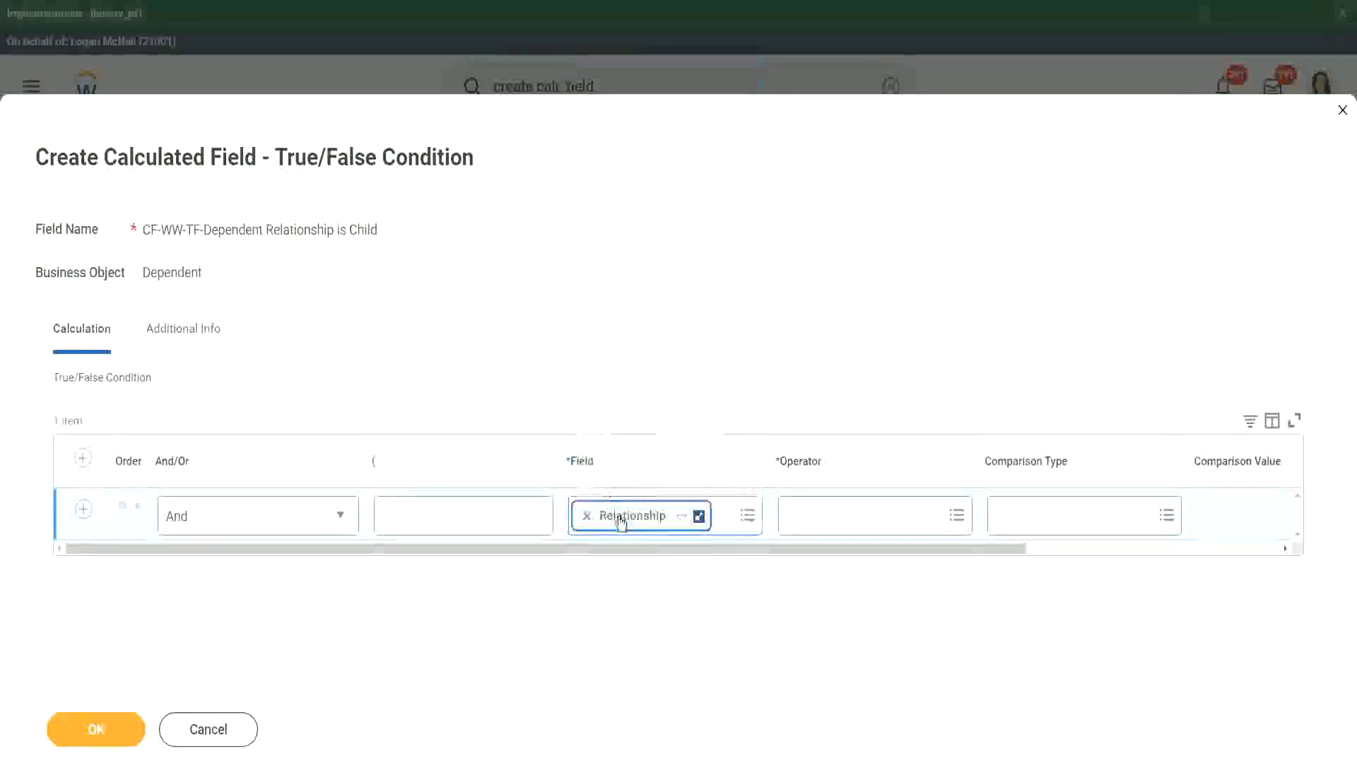
pyautogui.click(680, 515)
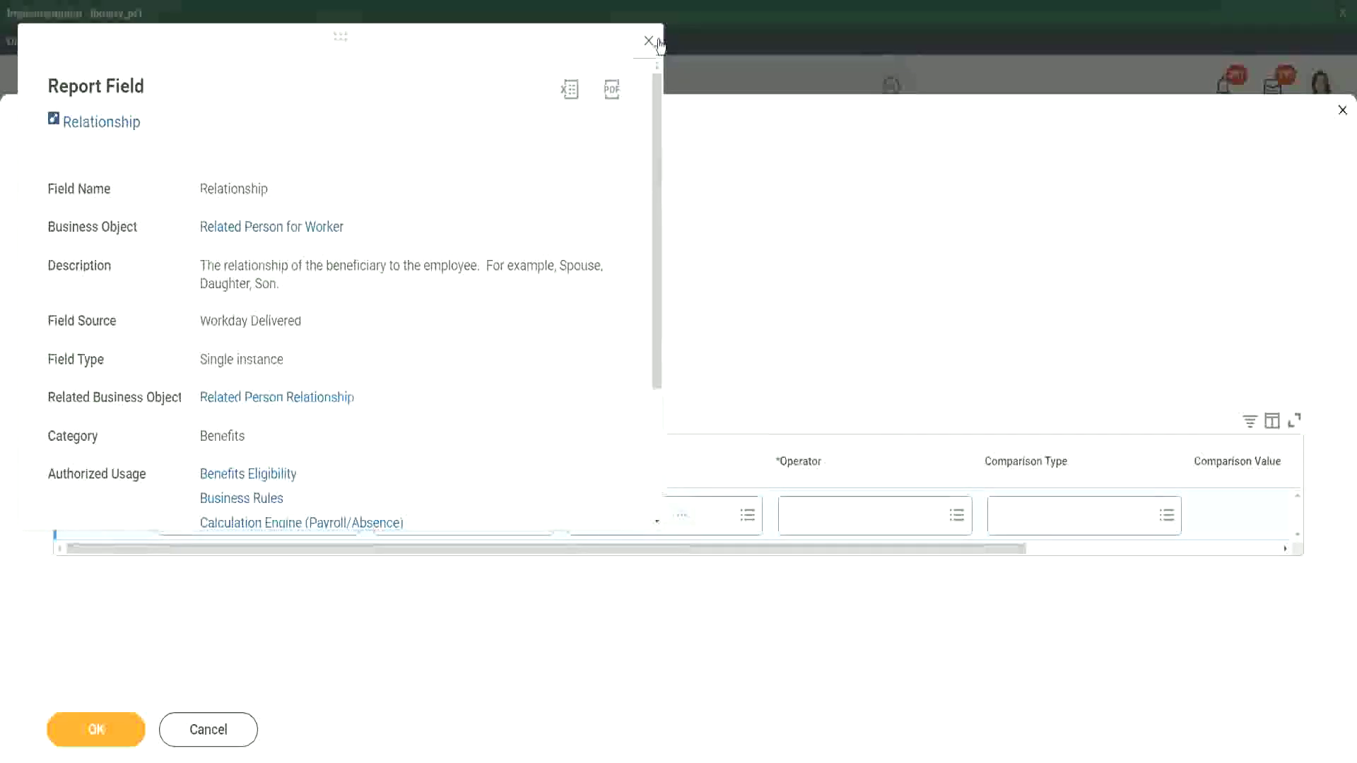
# - Set the condition's operator to "in the selection list"
pyautogui.click(835, 508)
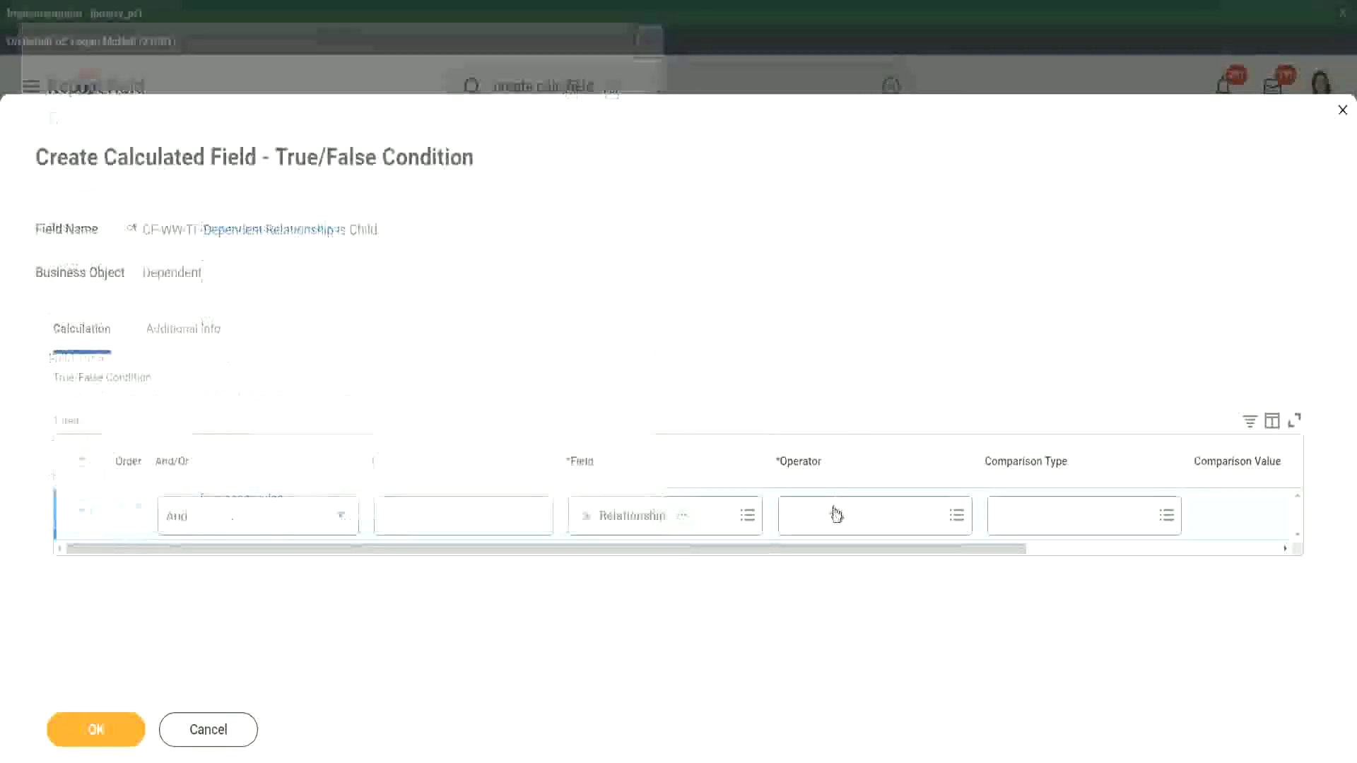
pyautogui.click(851, 447)
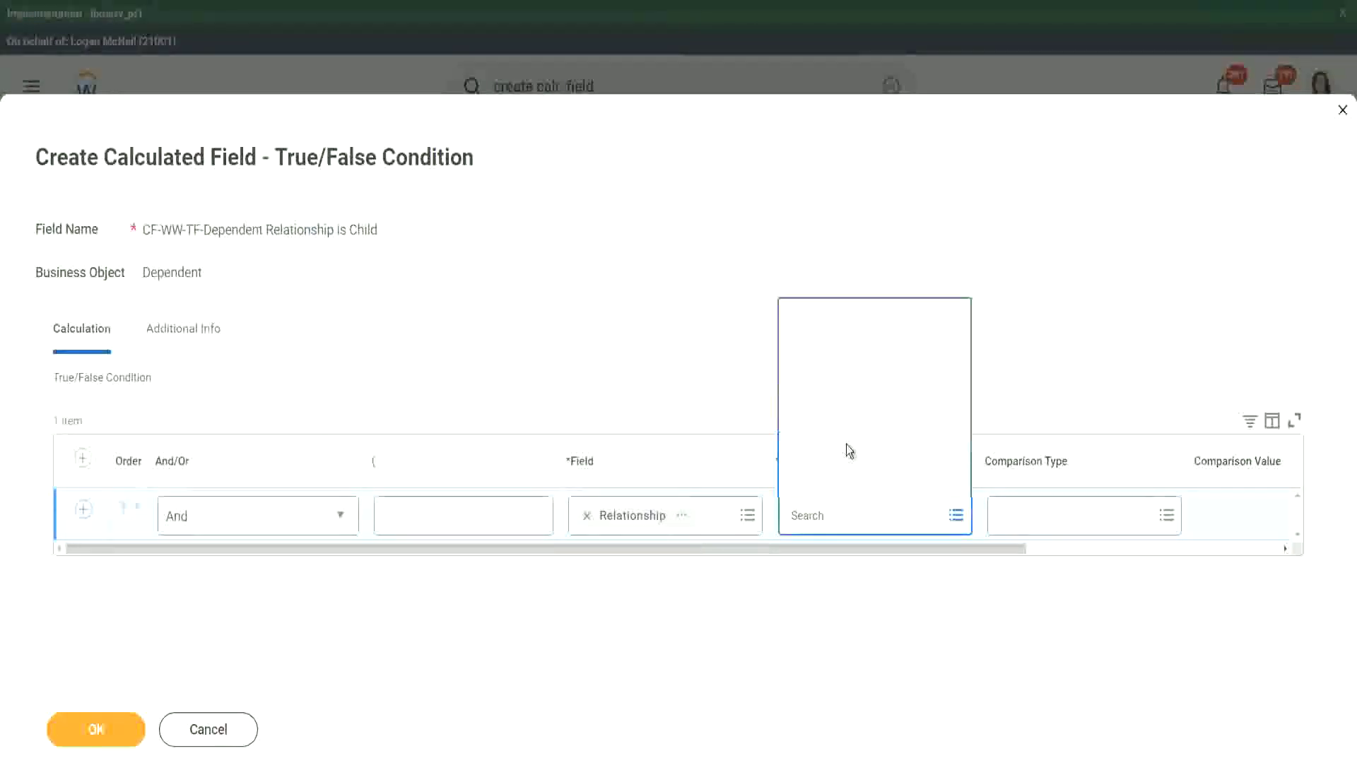
pyautogui.click(866, 386)
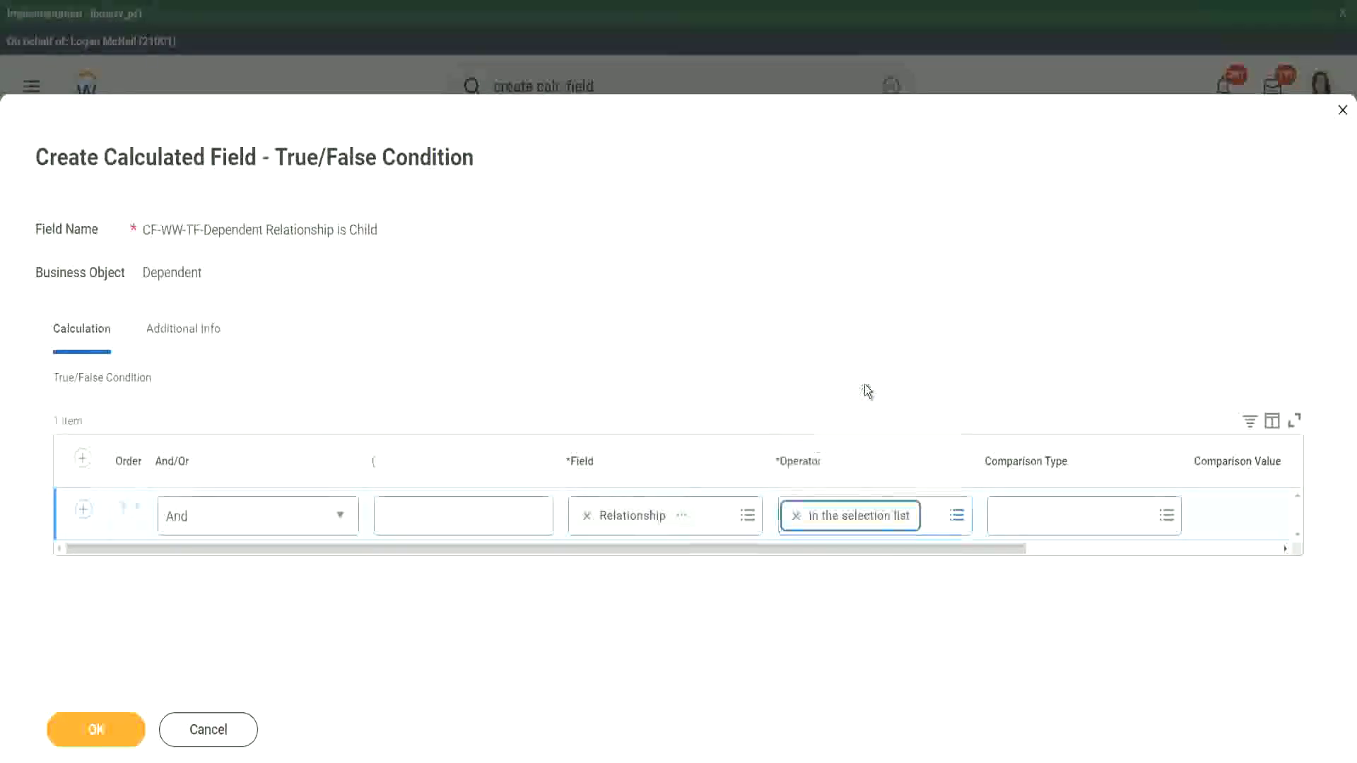
# - Set the condition's comparison value to Child and save the True/False calculated field
pyautogui.moveTo(871, 561); pyautogui.dragTo(1144, 545)
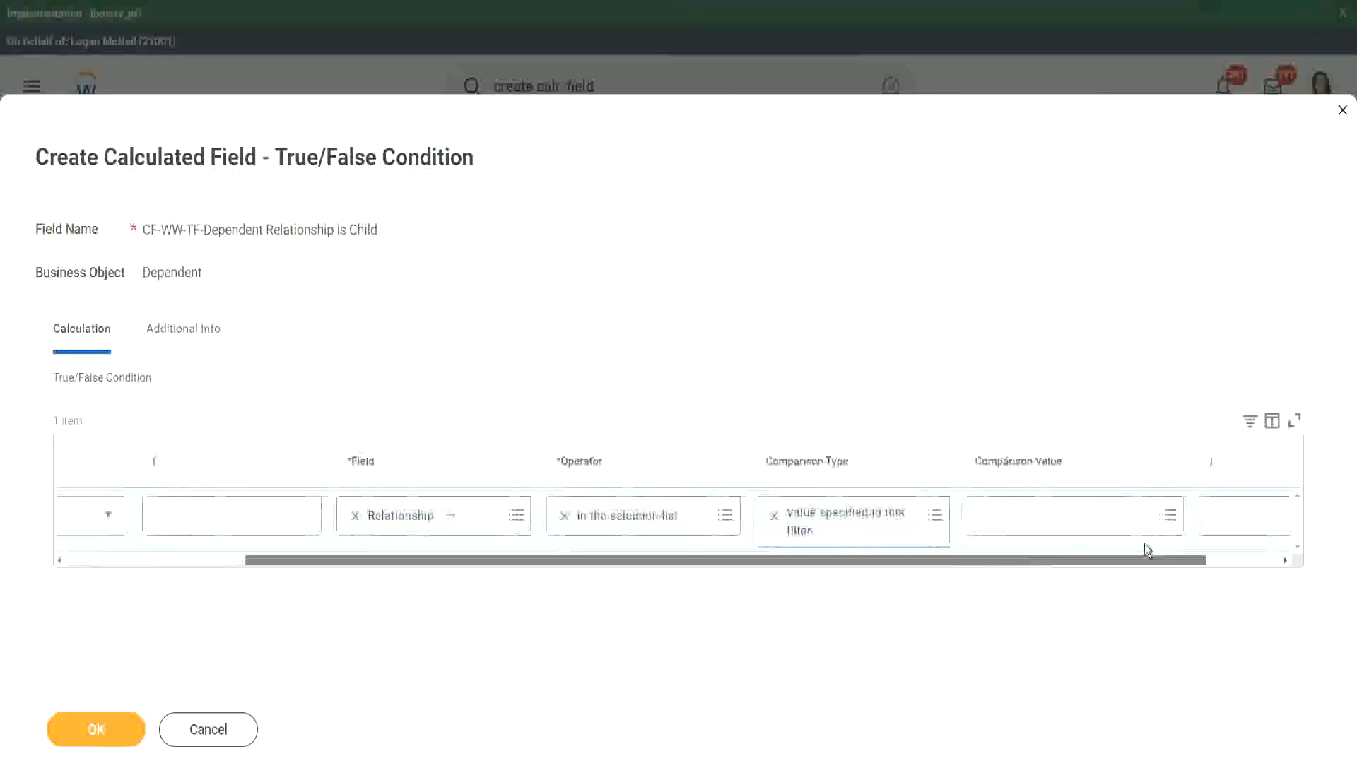
pyautogui.click(926, 519)
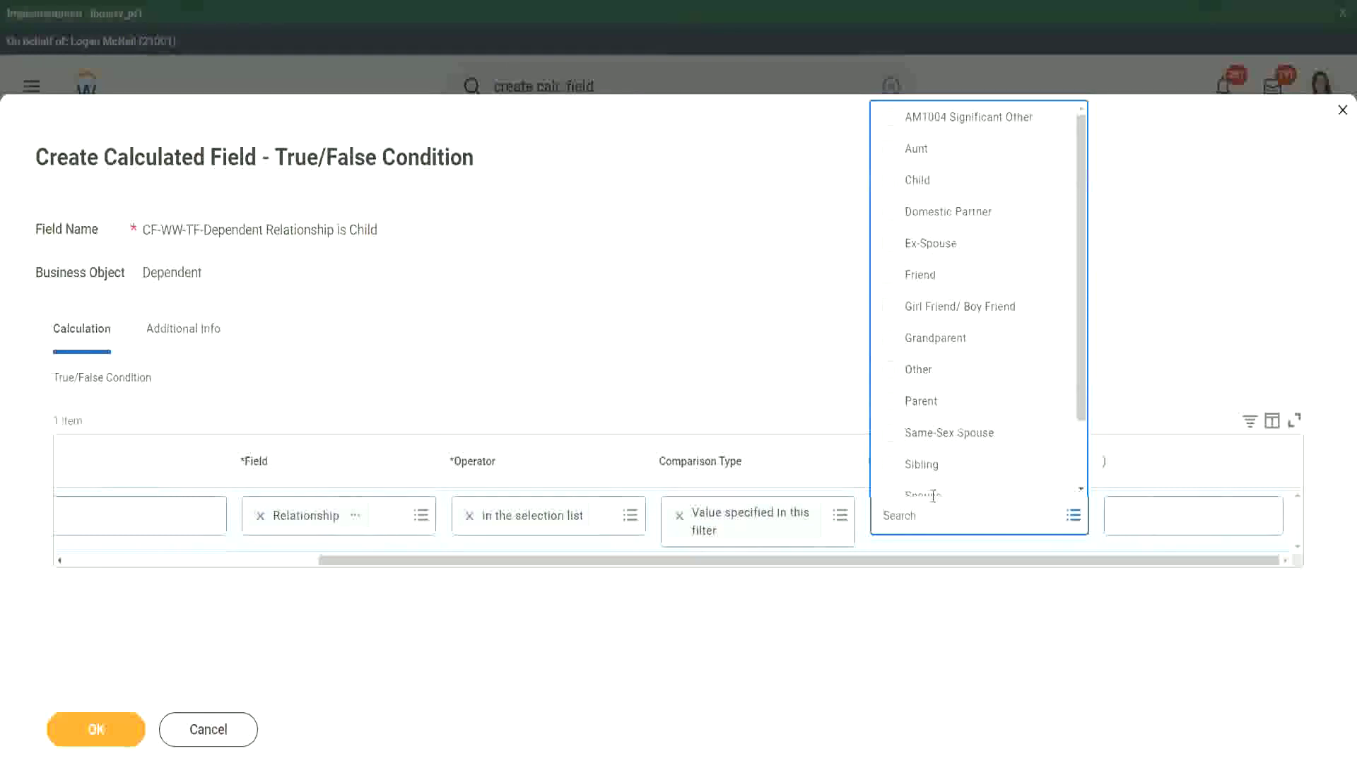
pyautogui.click(890, 181)
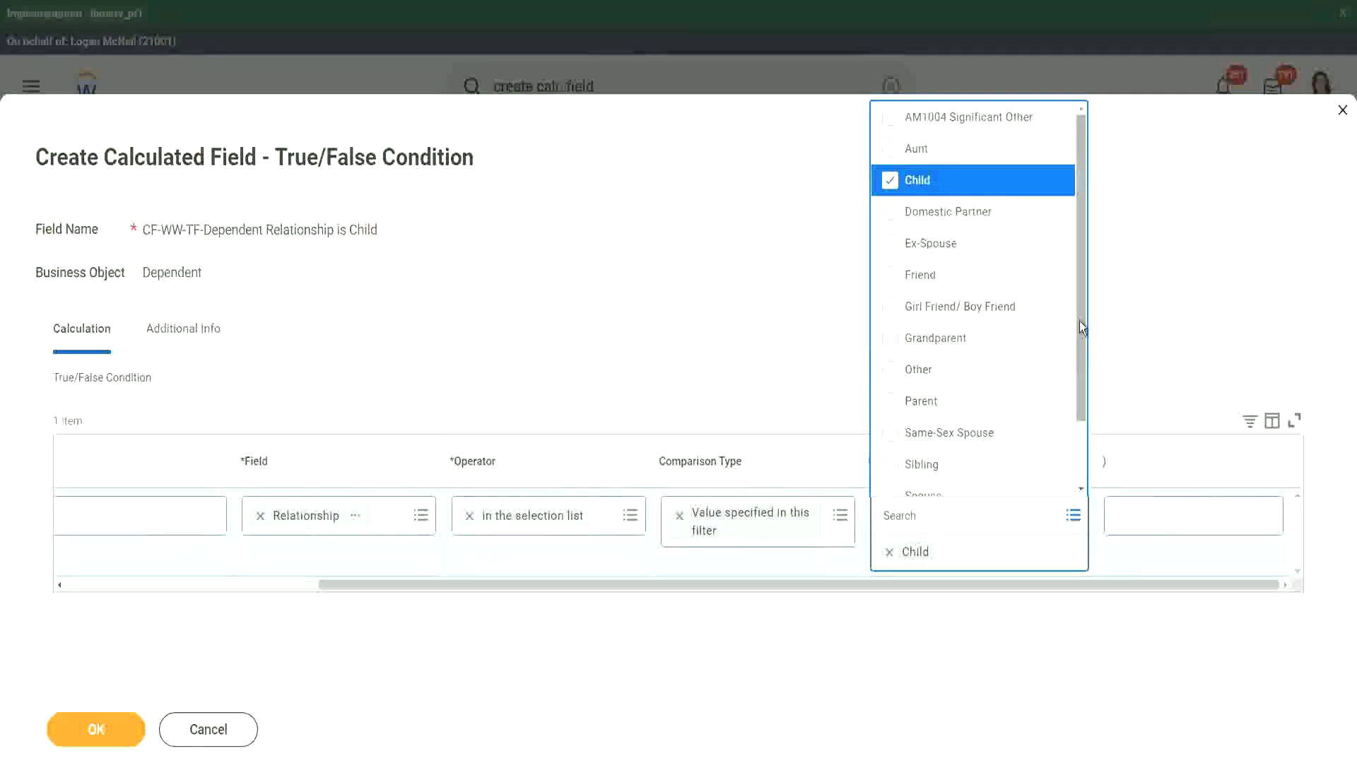
pyautogui.moveTo(1079, 321); pyautogui.dragTo(1080, 406)
pyautogui.moveTo(1093, 342); pyautogui.dragTo(1096, 277)
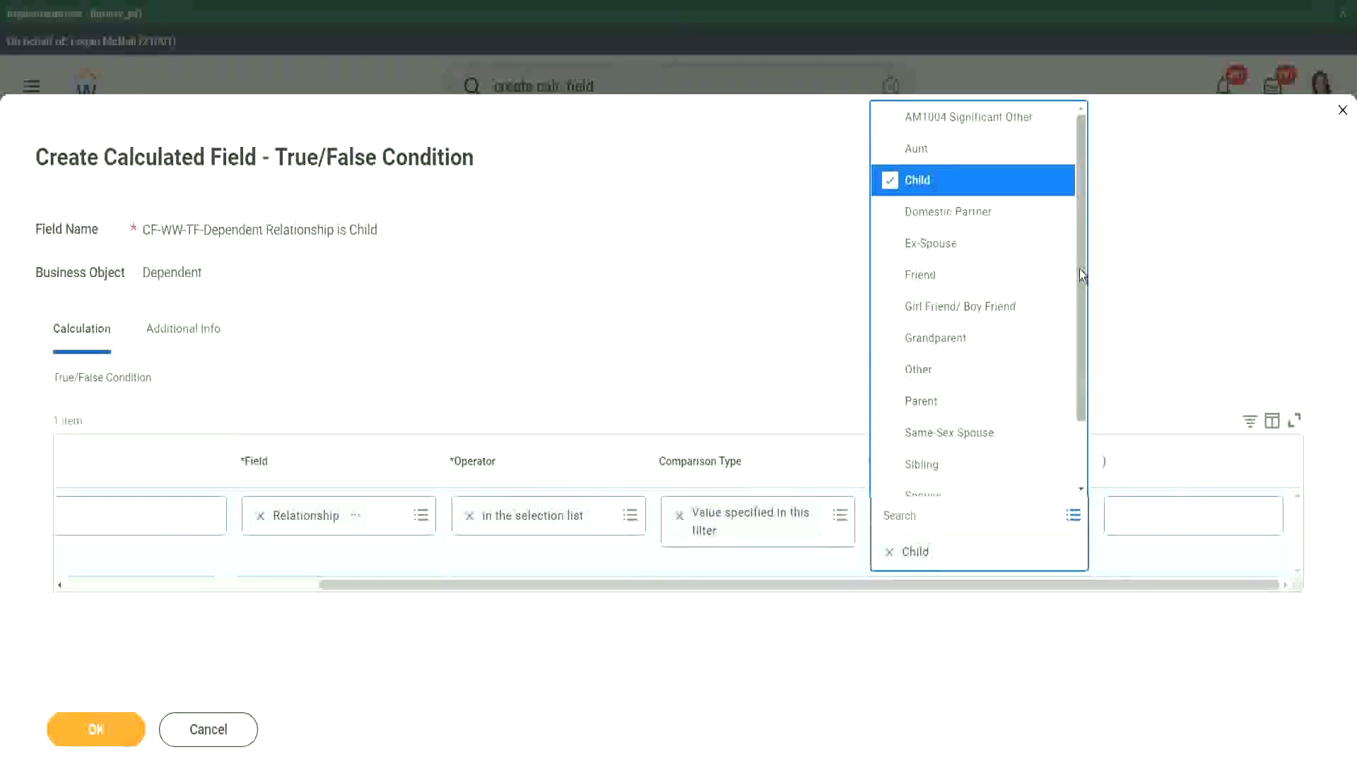
pyautogui.moveTo(1079, 269); pyautogui.dragTo(1078, 359)
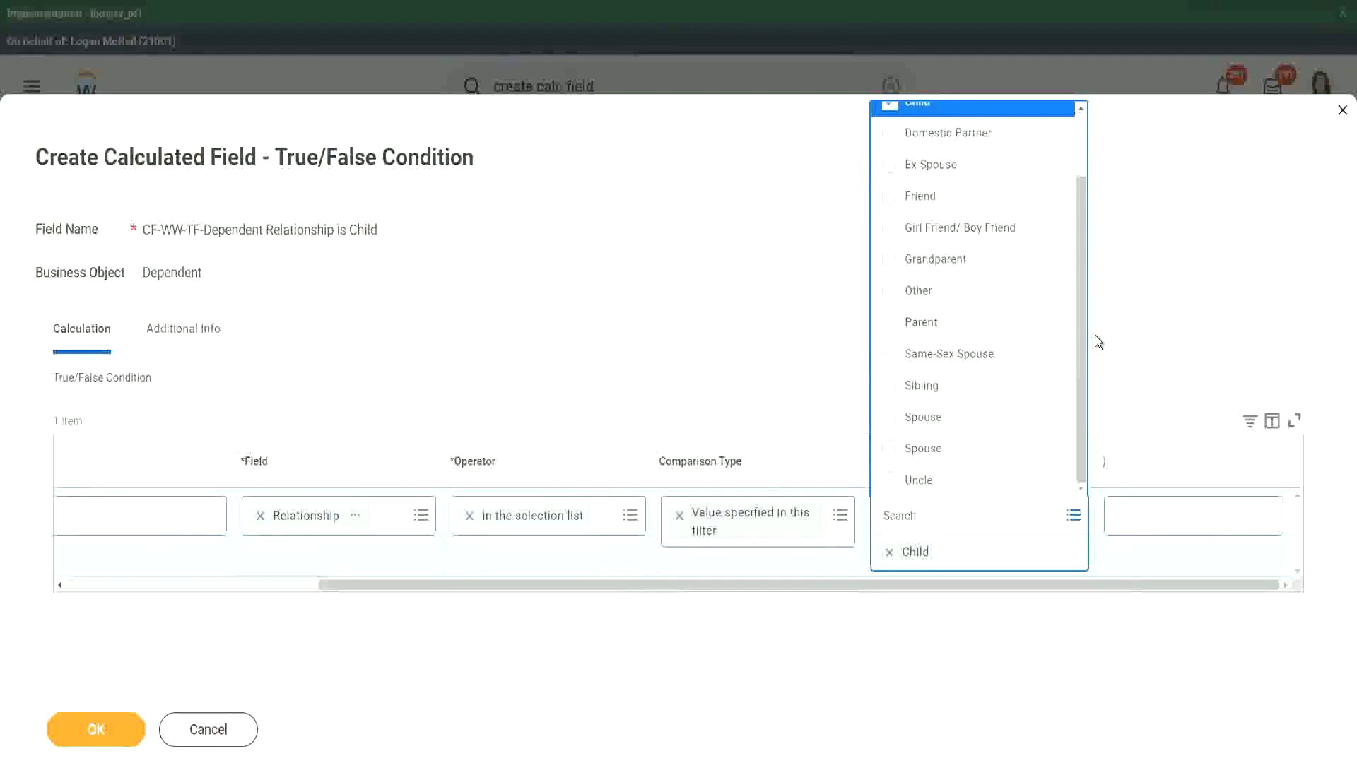
pyautogui.click(730, 316)
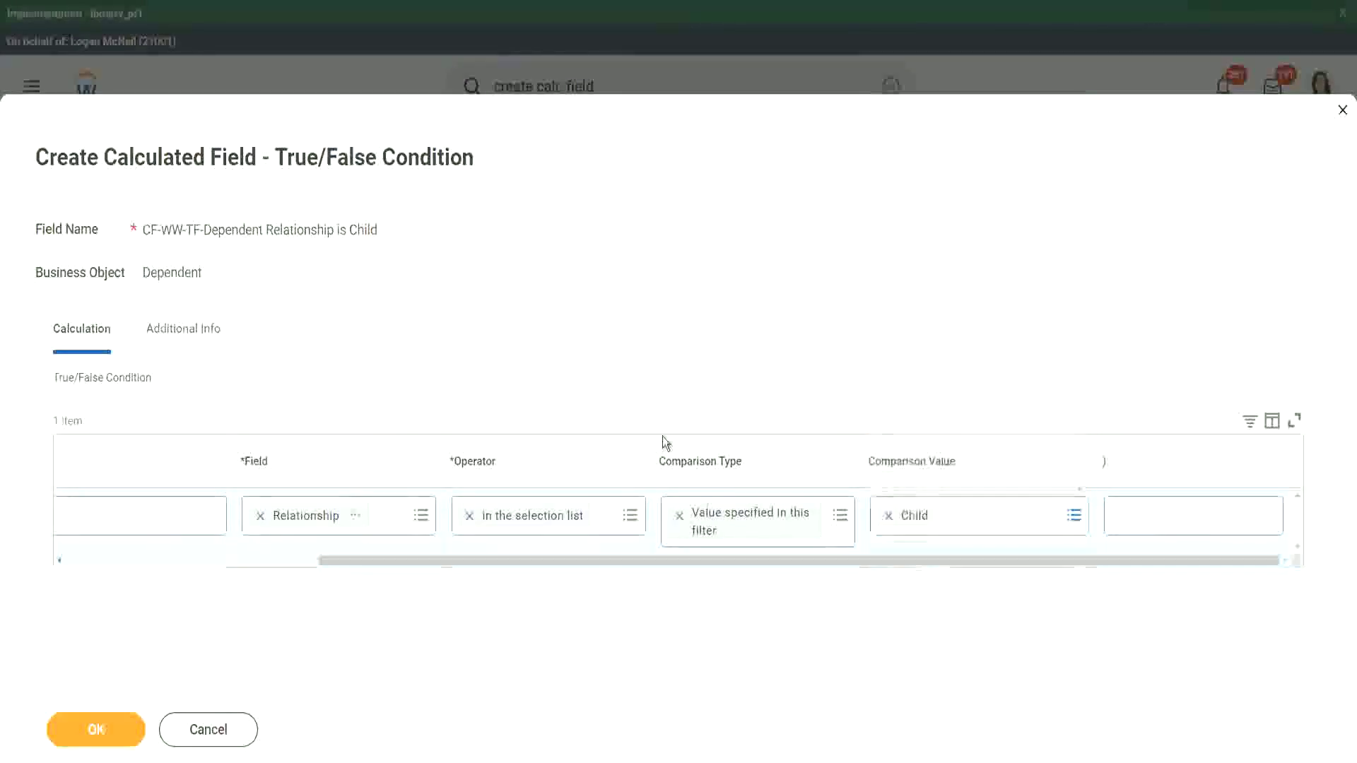
pyautogui.moveTo(384, 563); pyautogui.dragTo(95, 600)
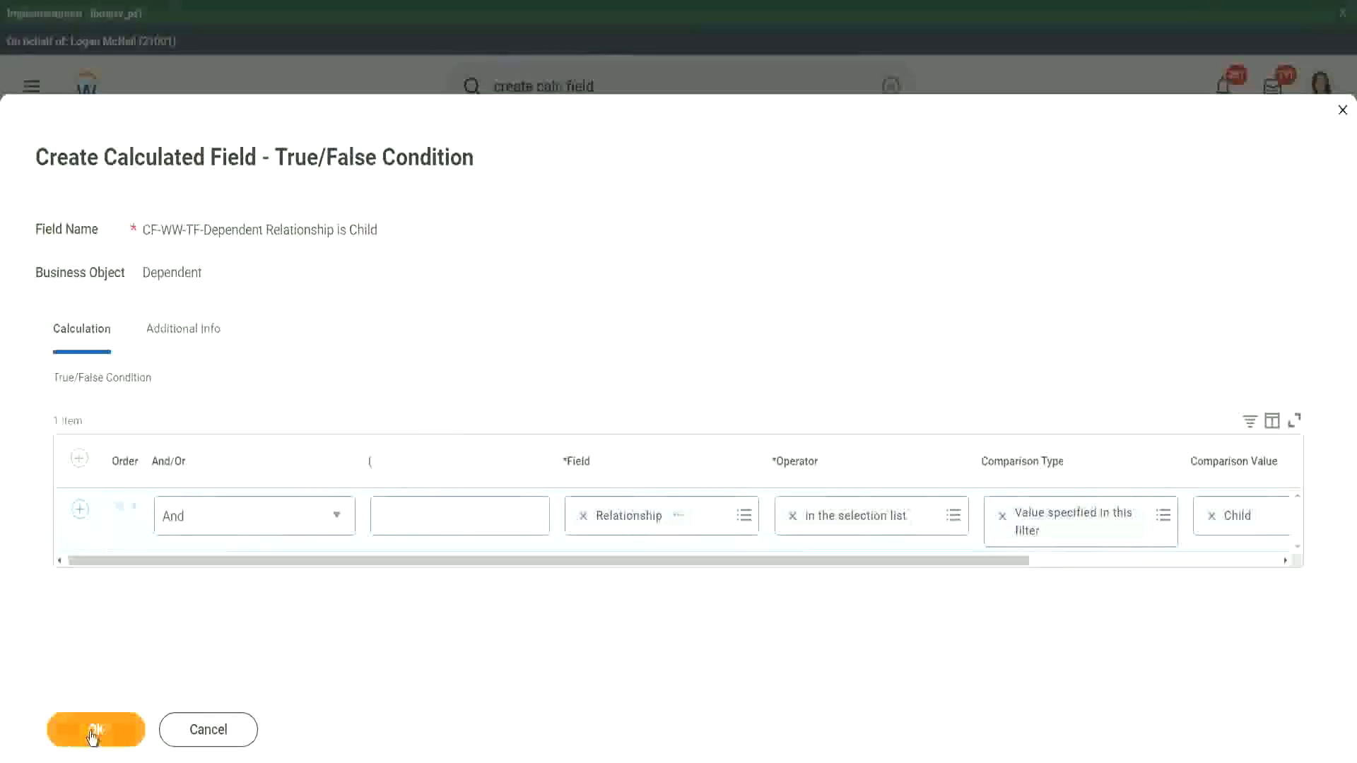
pyautogui.click(92, 735)
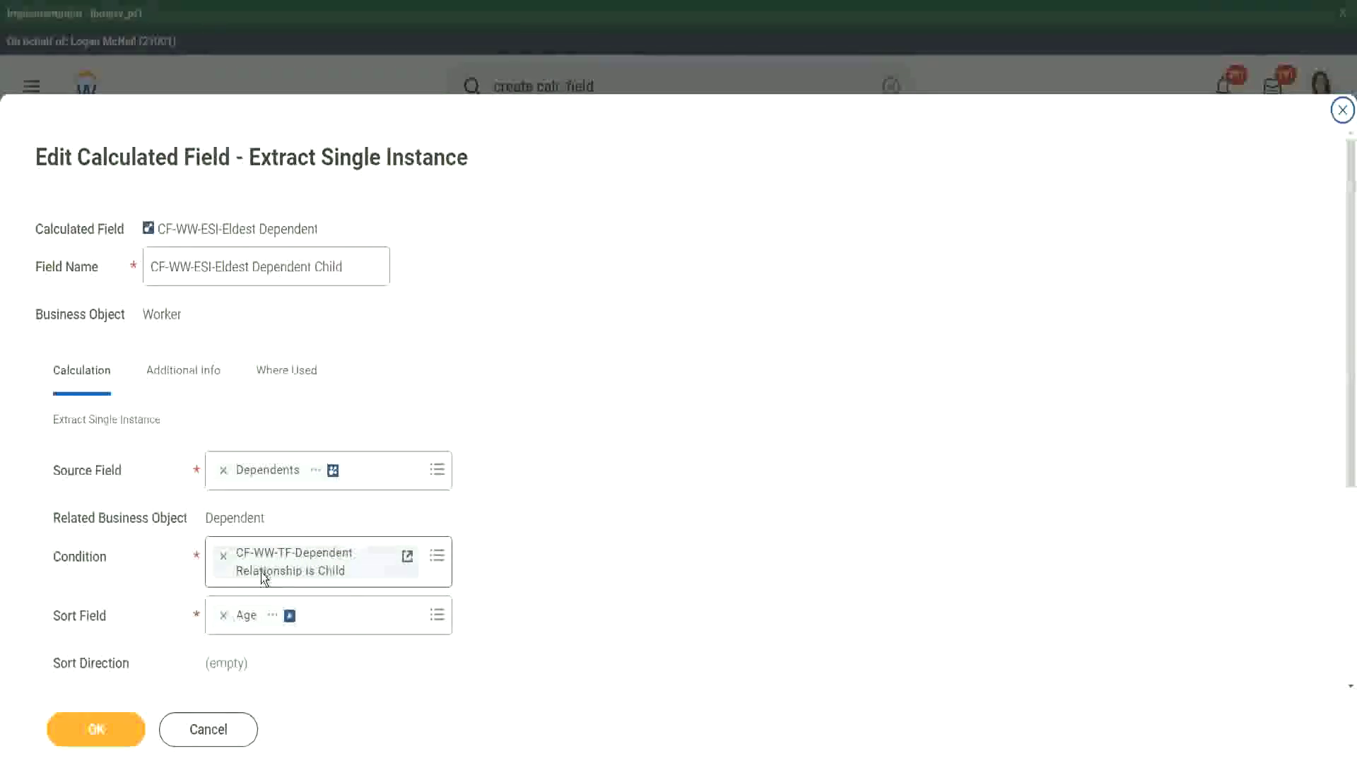
# - Save the Extract Single Instance field "CF-WW-ESI-Eldest Dependent Child" and copy its name as text
pyautogui.scroll(-3, 263, 576)
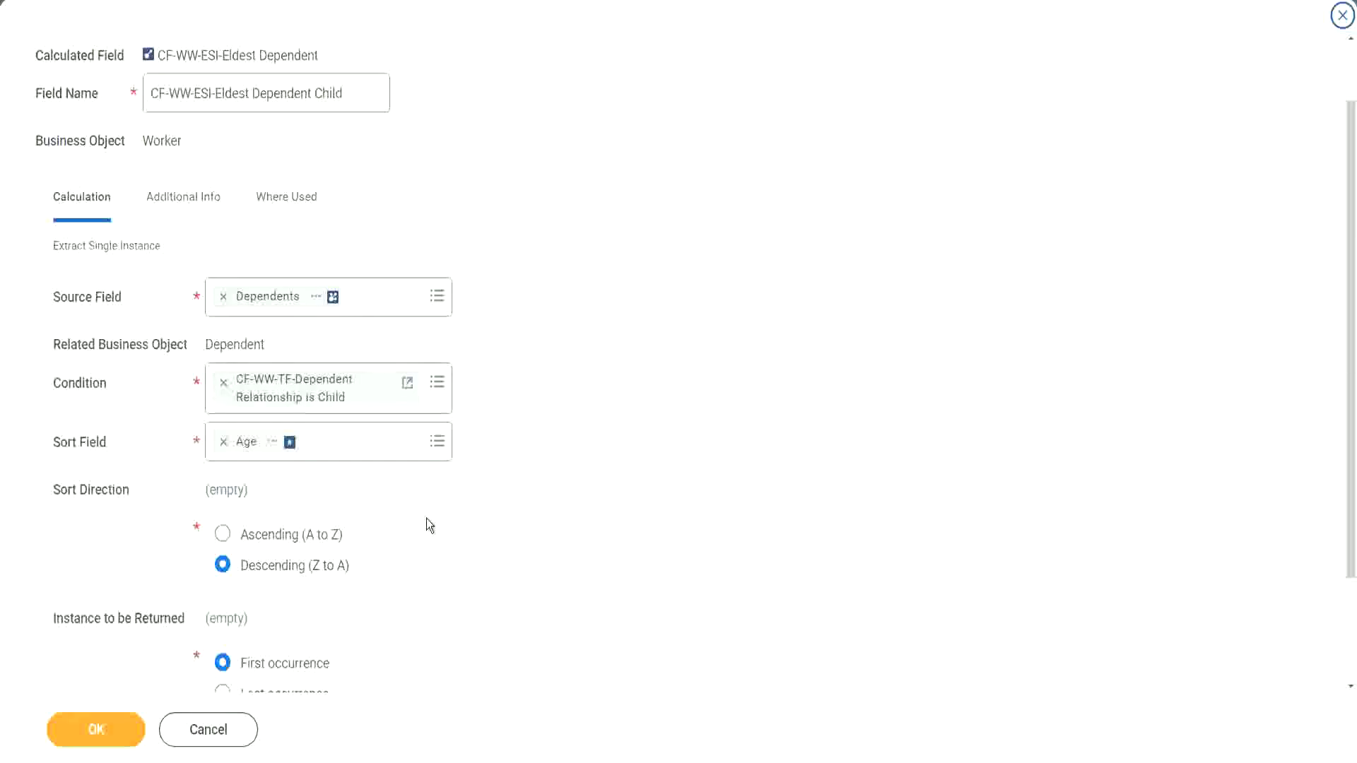
pyautogui.click(86, 735)
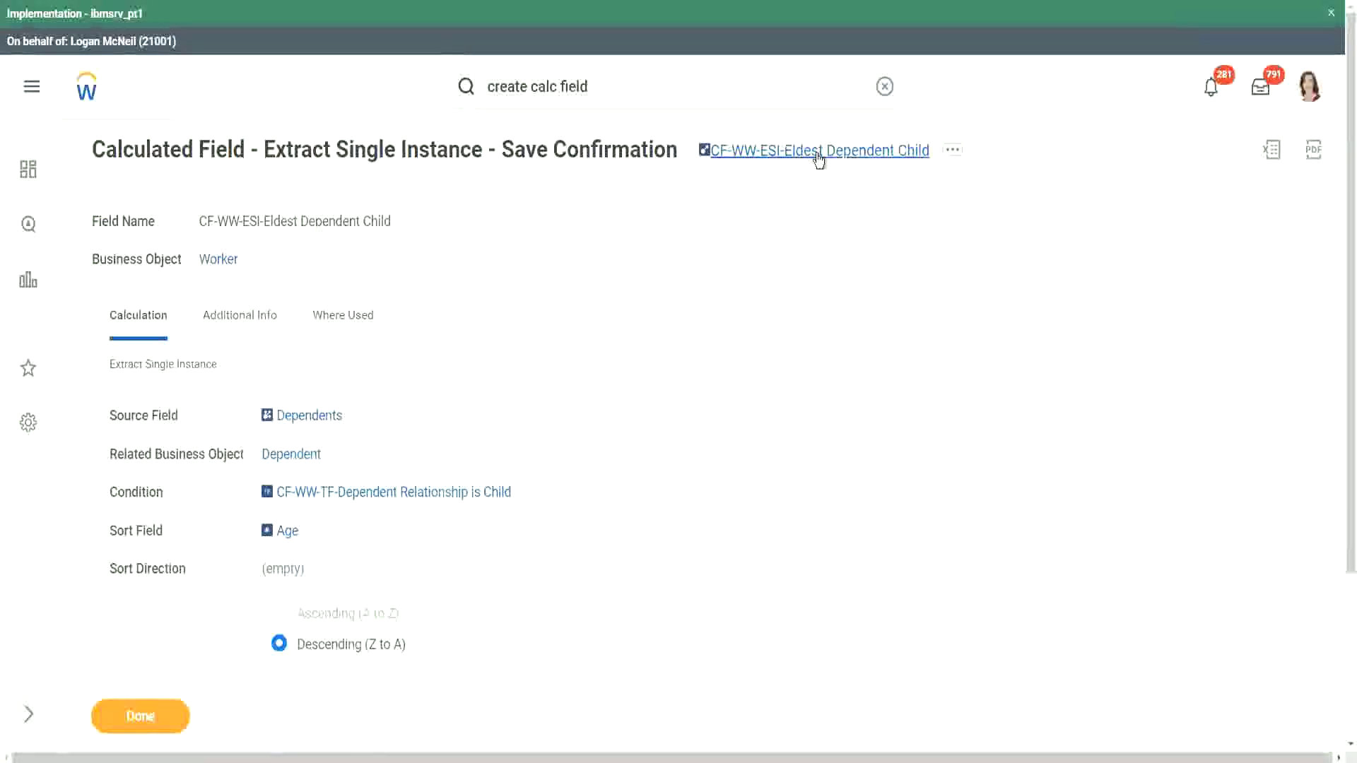
pyautogui.rightClick(820, 157)
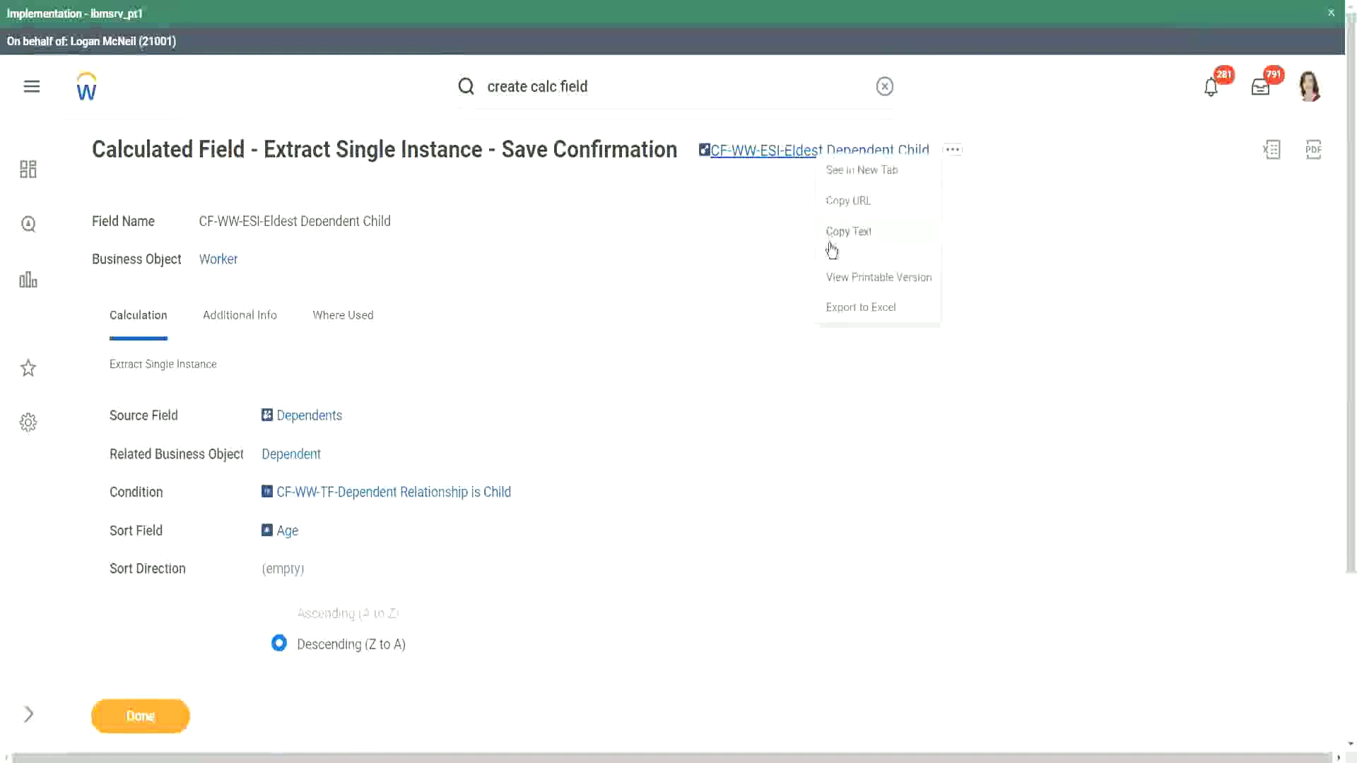
pyautogui.click(830, 244)
# - Return to the WW Base Pay Details report and open its custom report definition for editing
pyautogui.click(606, 87)
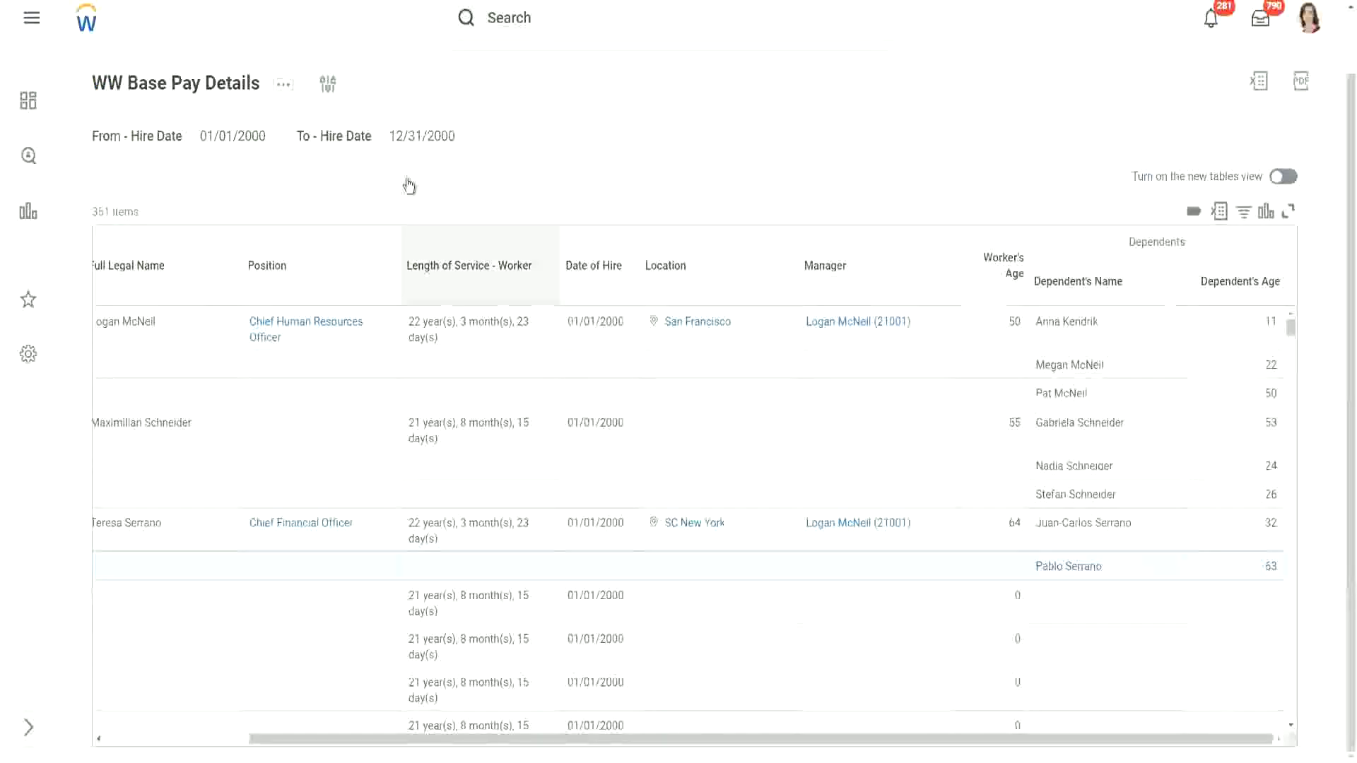
pyautogui.click(285, 91)
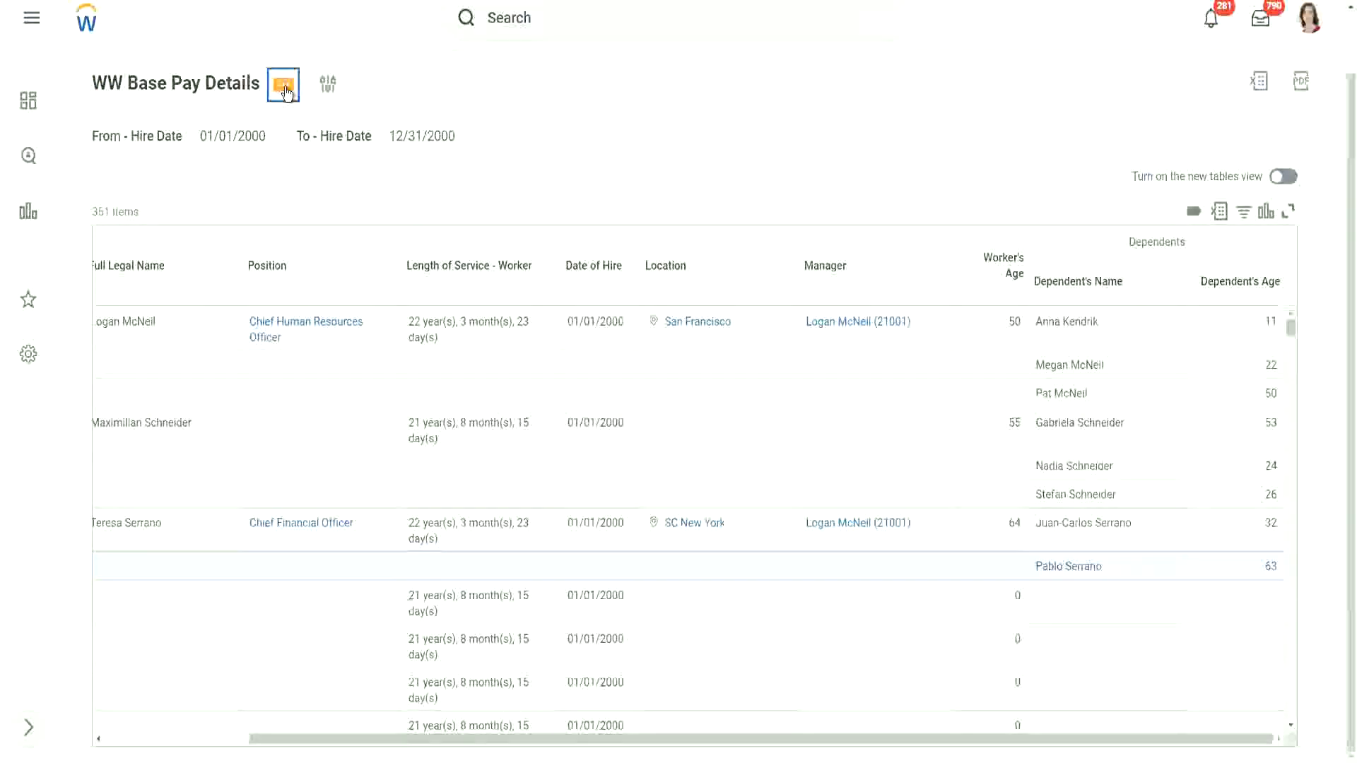
pyautogui.click(286, 91)
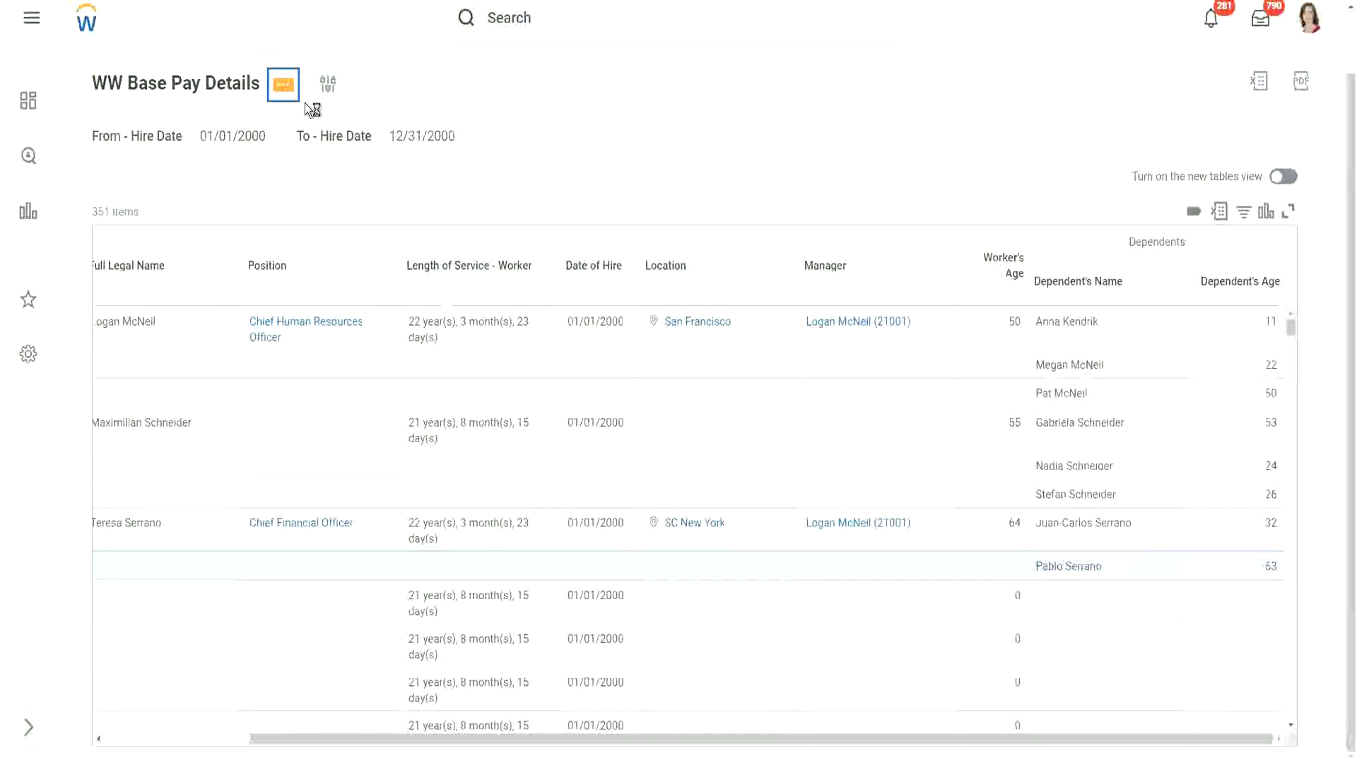
pyautogui.moveTo(372, 161)
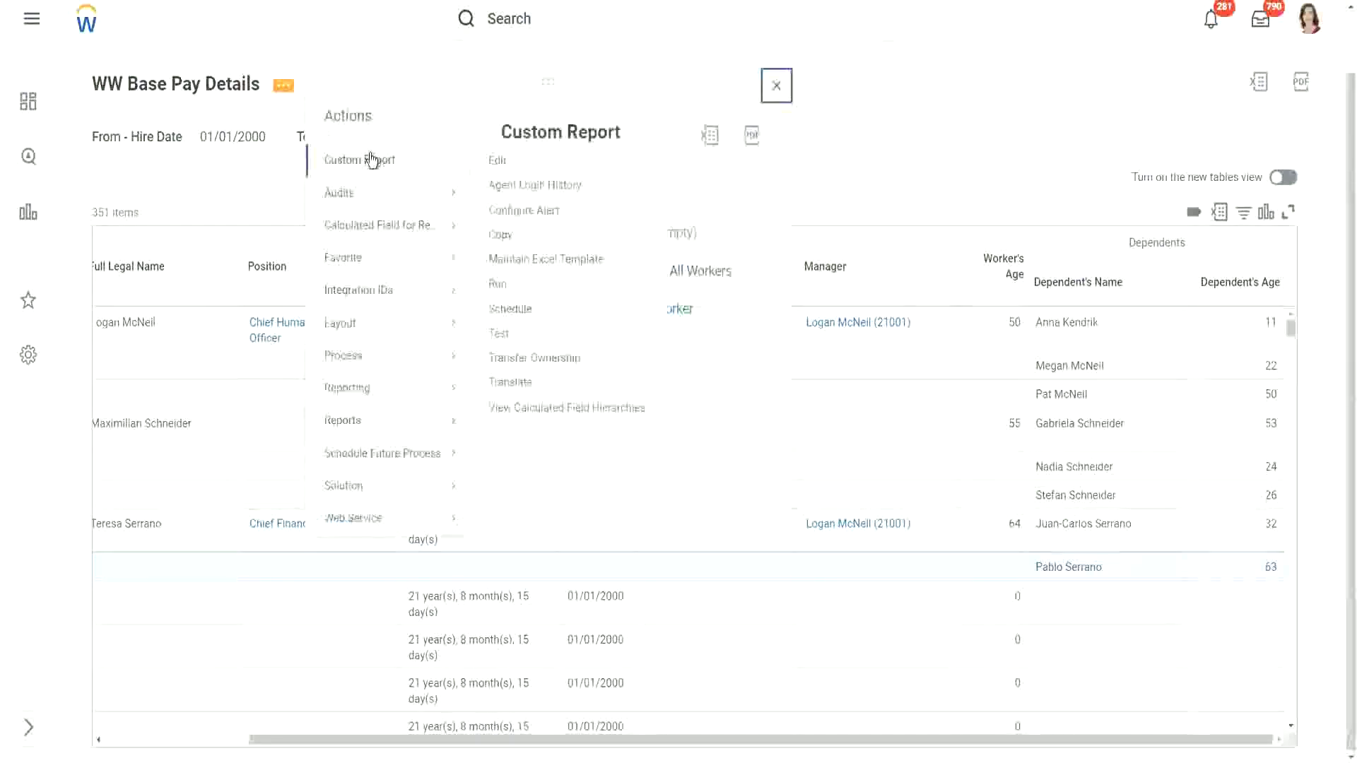
pyautogui.click(498, 161)
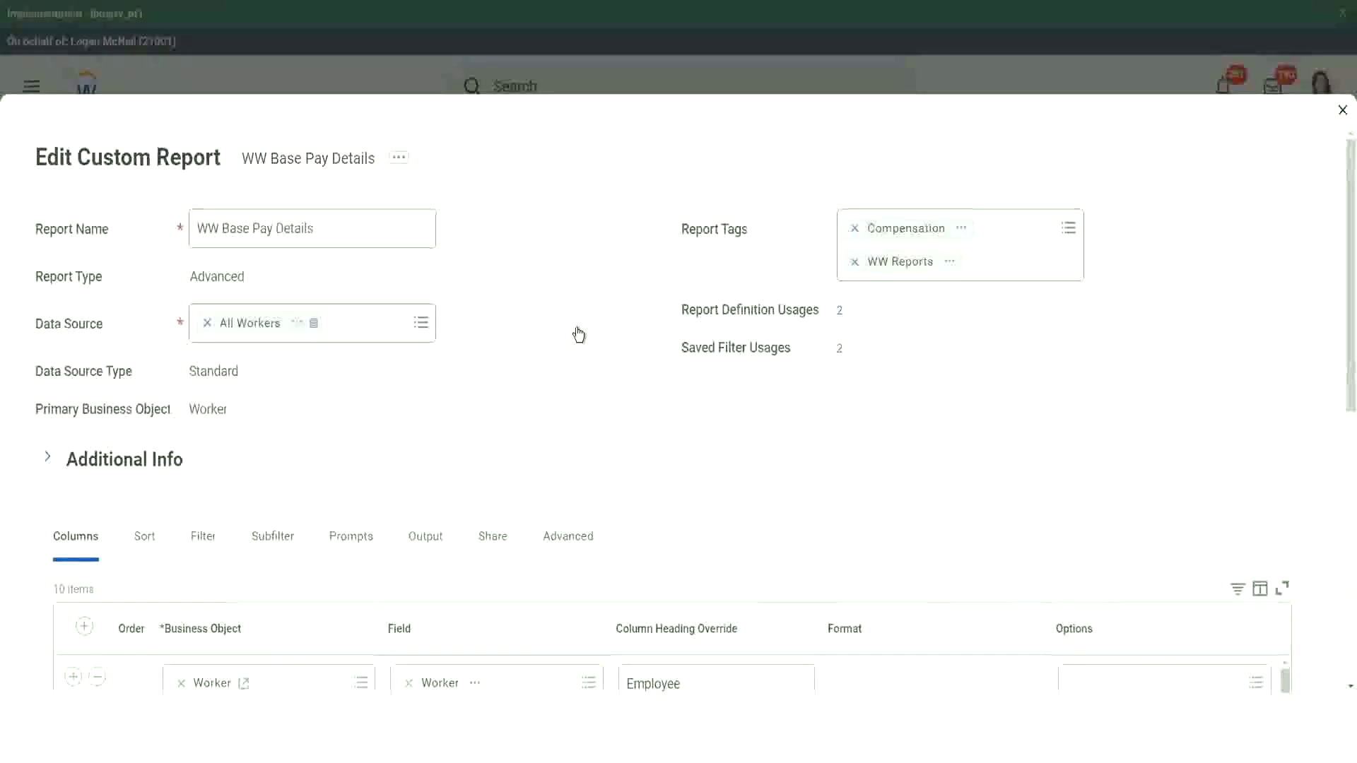
# - Add a Worker column below the Worker's Age row using the field CF-WW-ESI-Eldest Dependent Child
pyautogui.scroll(-5, 578, 335)
pyautogui.scroll(-3, 378, 512)
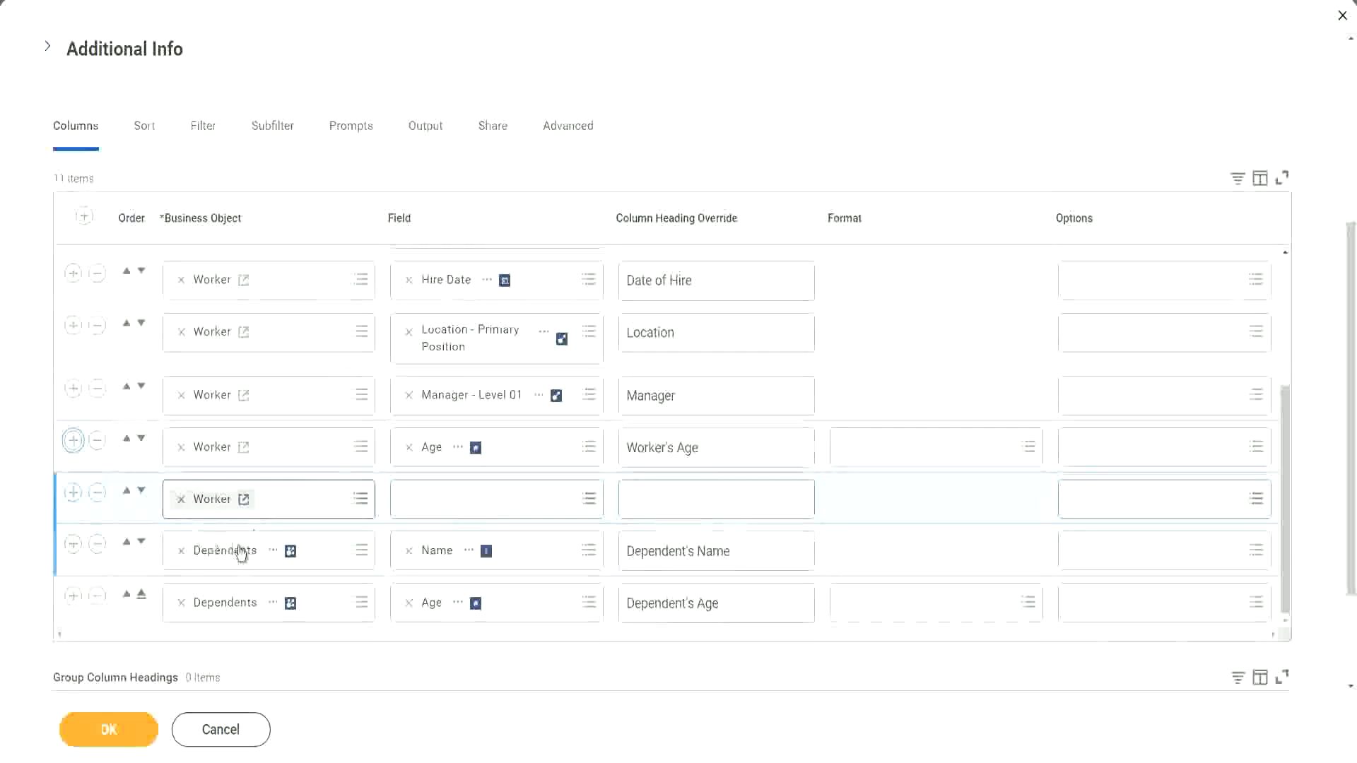
pyautogui.click(448, 491)
pyautogui.hotkey('ctrl', 'v')
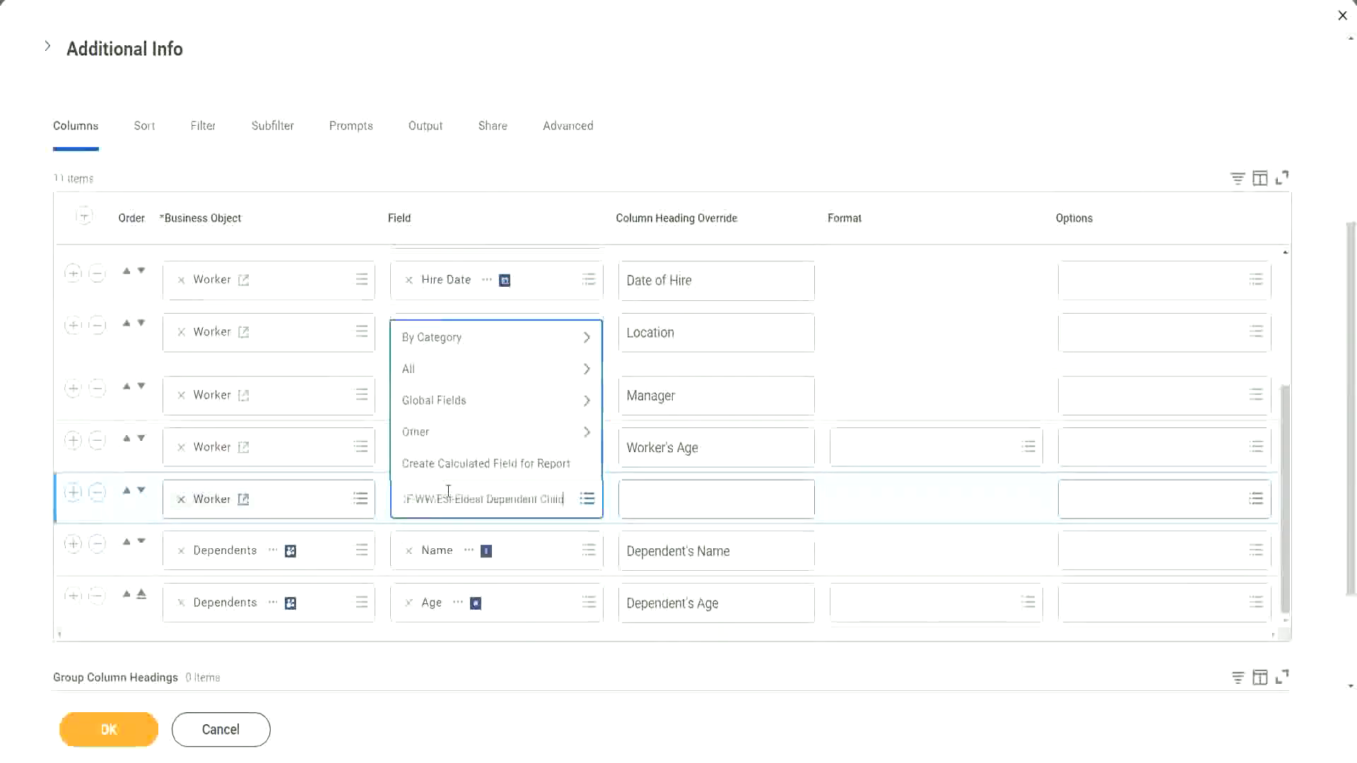
pyautogui.press('Return')
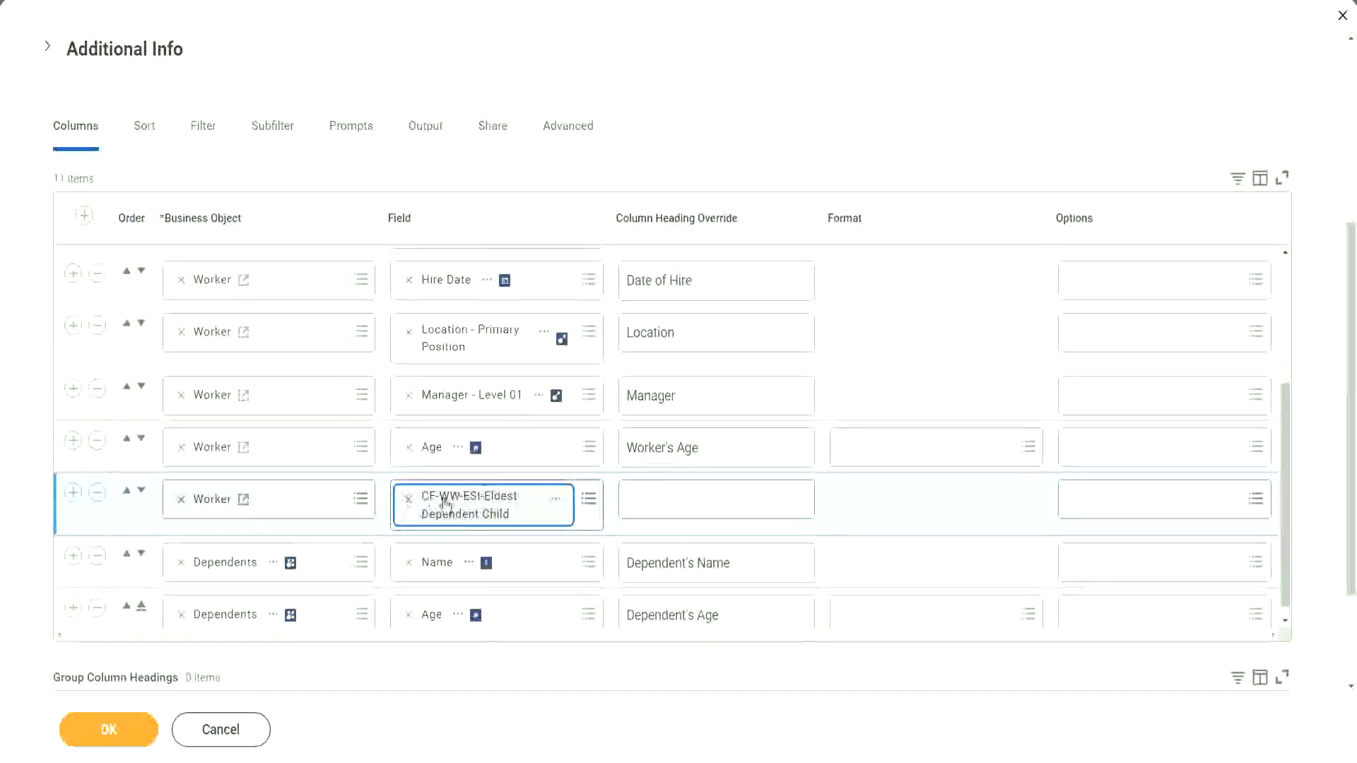
# - Set the new column's heading override to "Eldest Dependent Child" and save the report definition
pyautogui.click(654, 501)
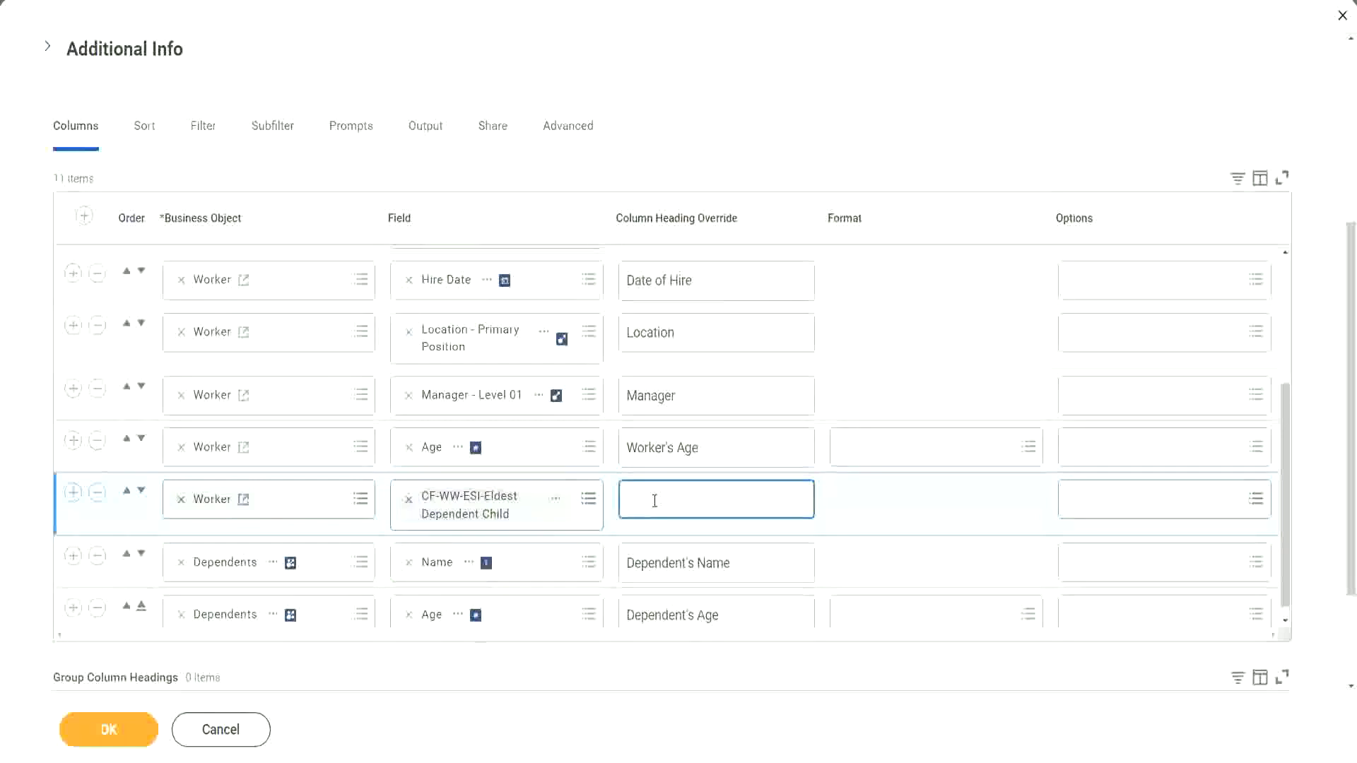
pyautogui.write('Eldest De')
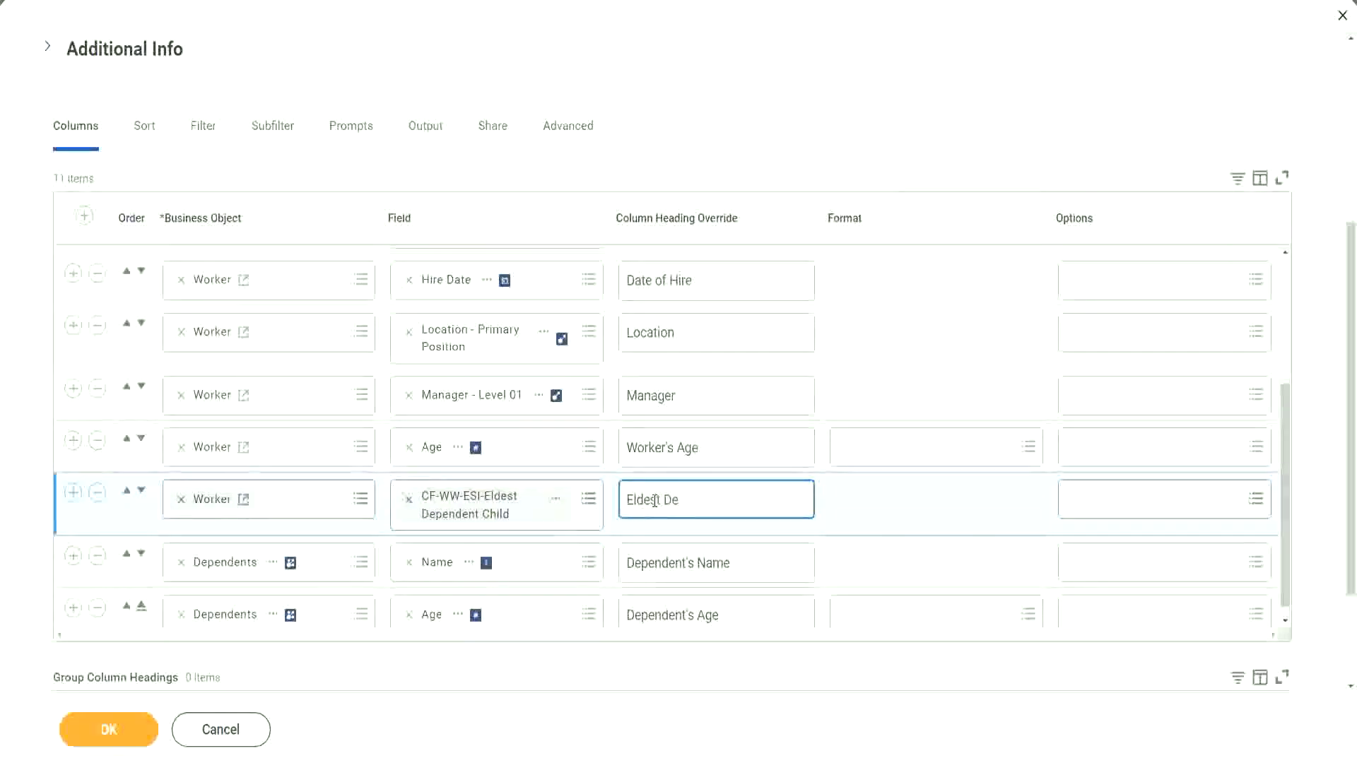
pyautogui.write('pendent Child')
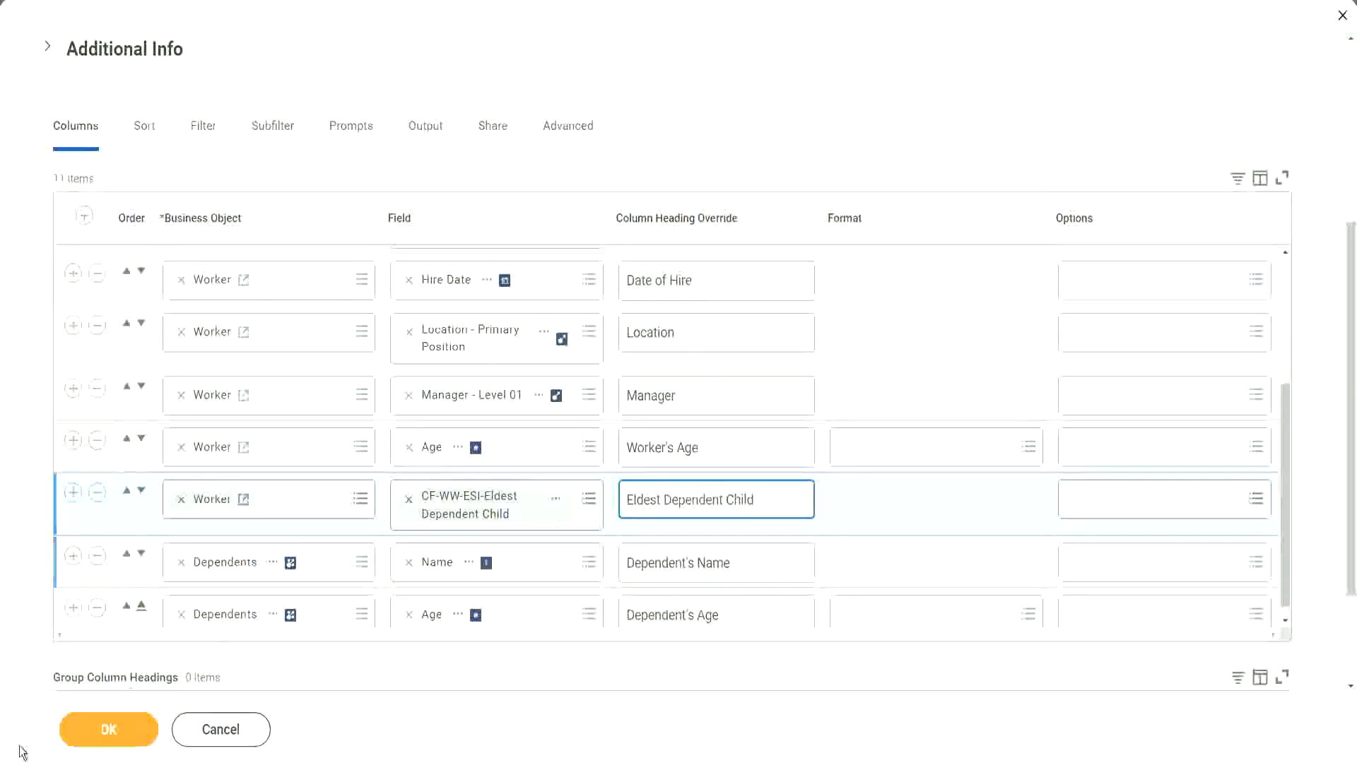
pyautogui.click(108, 729)
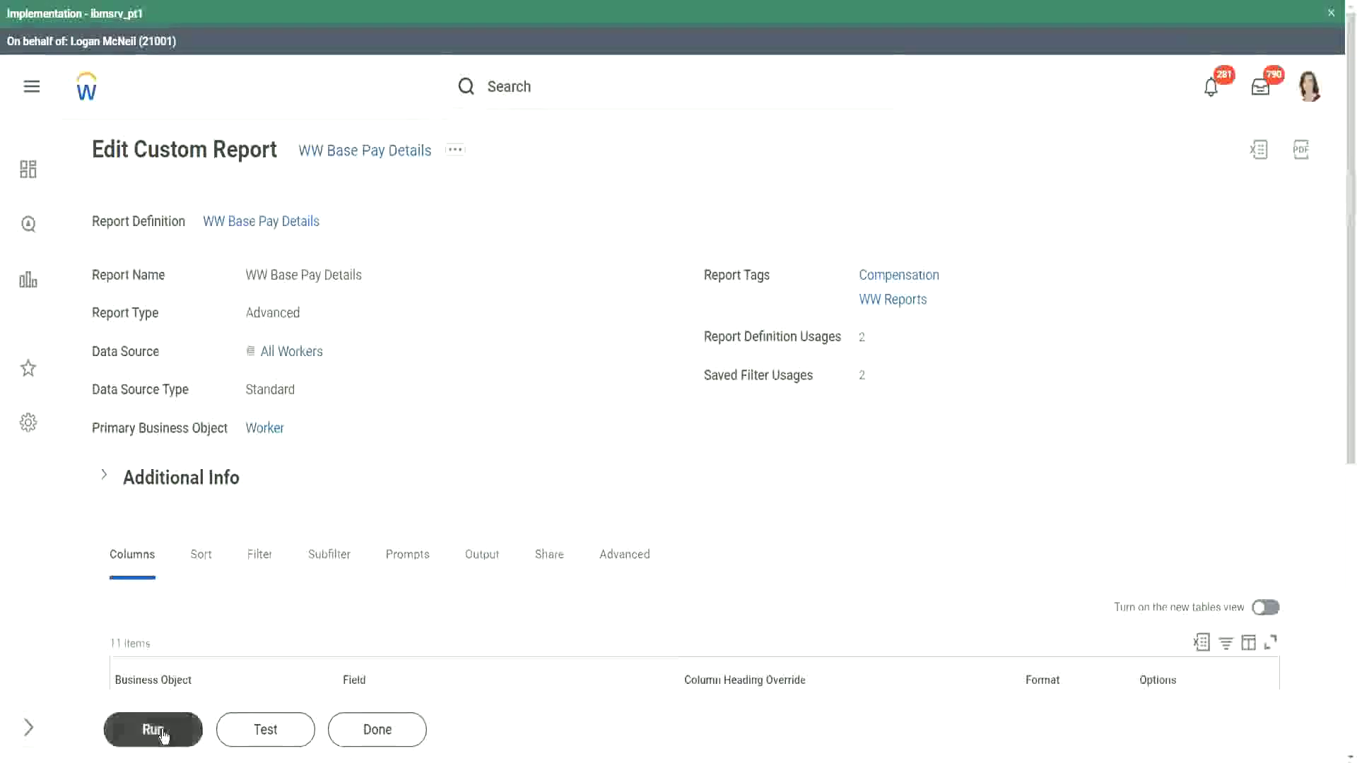
# - Run the WW Base Pay Details report for hire dates from 01/01/2000 to 12/31/2000
pyautogui.click(159, 734)
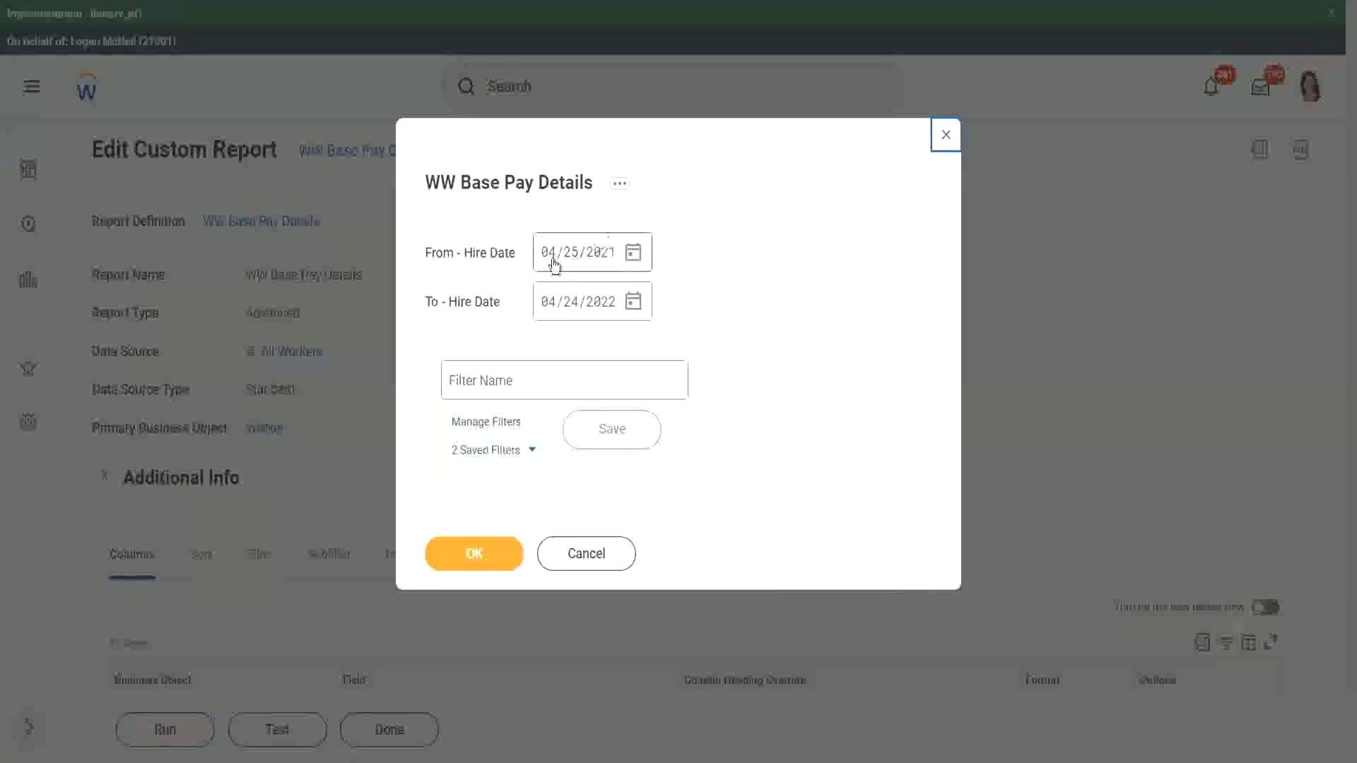
pyautogui.click(547, 261)
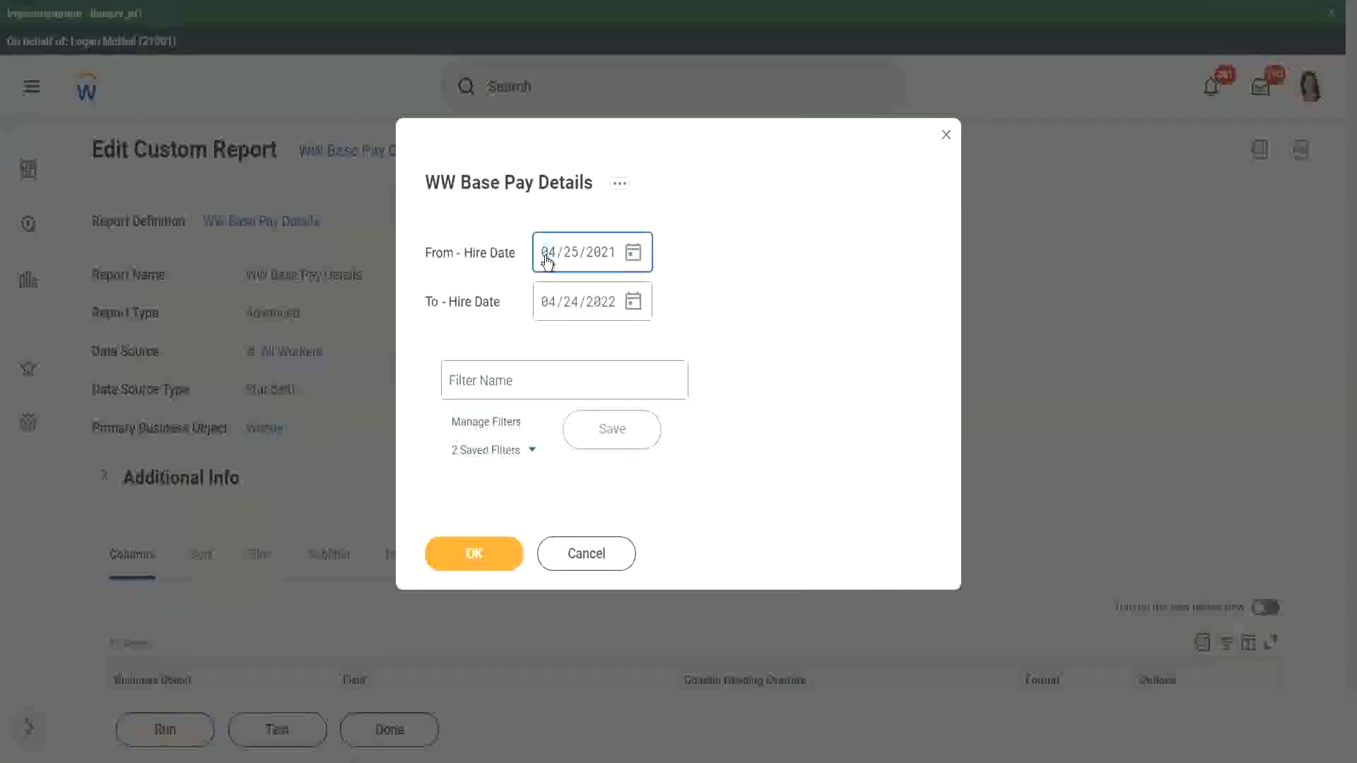
pyautogui.write('01012000')
pyautogui.click(547, 311)
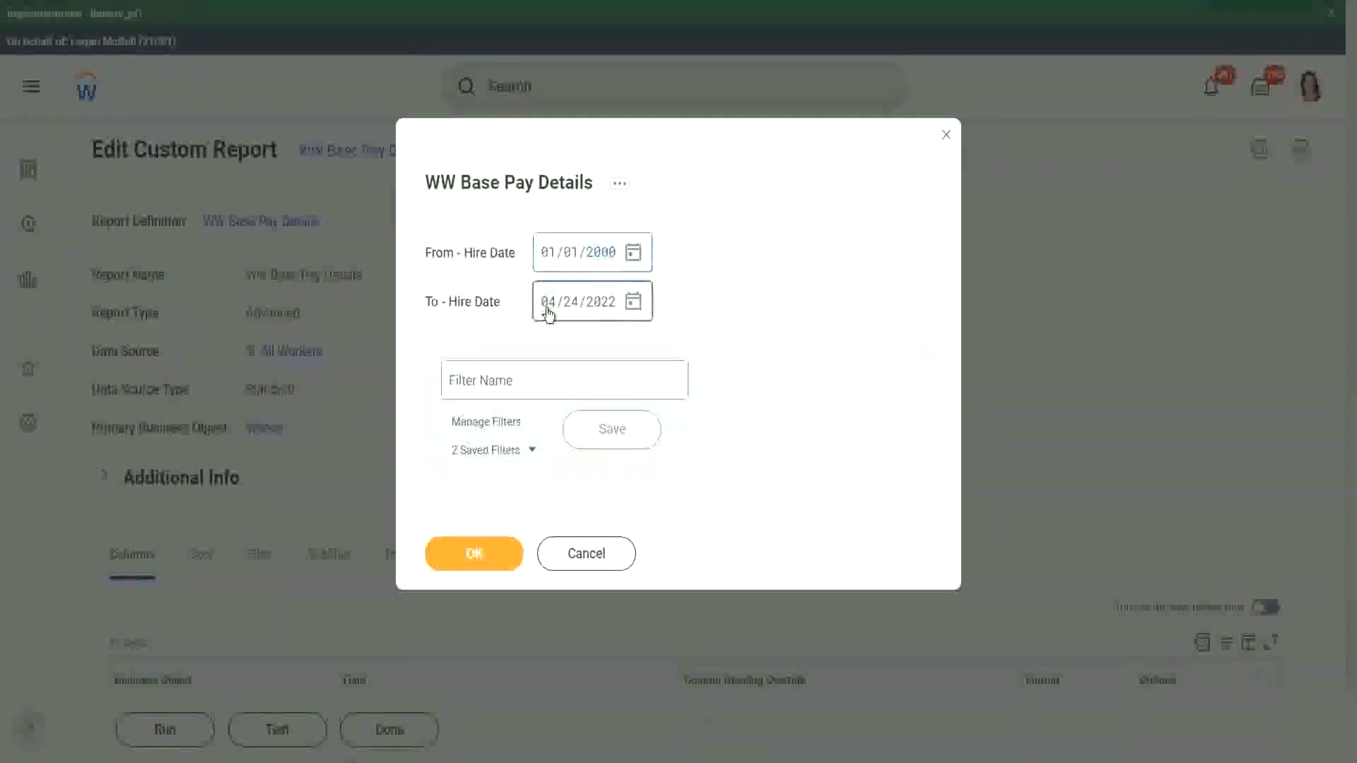
pyautogui.write('1231')
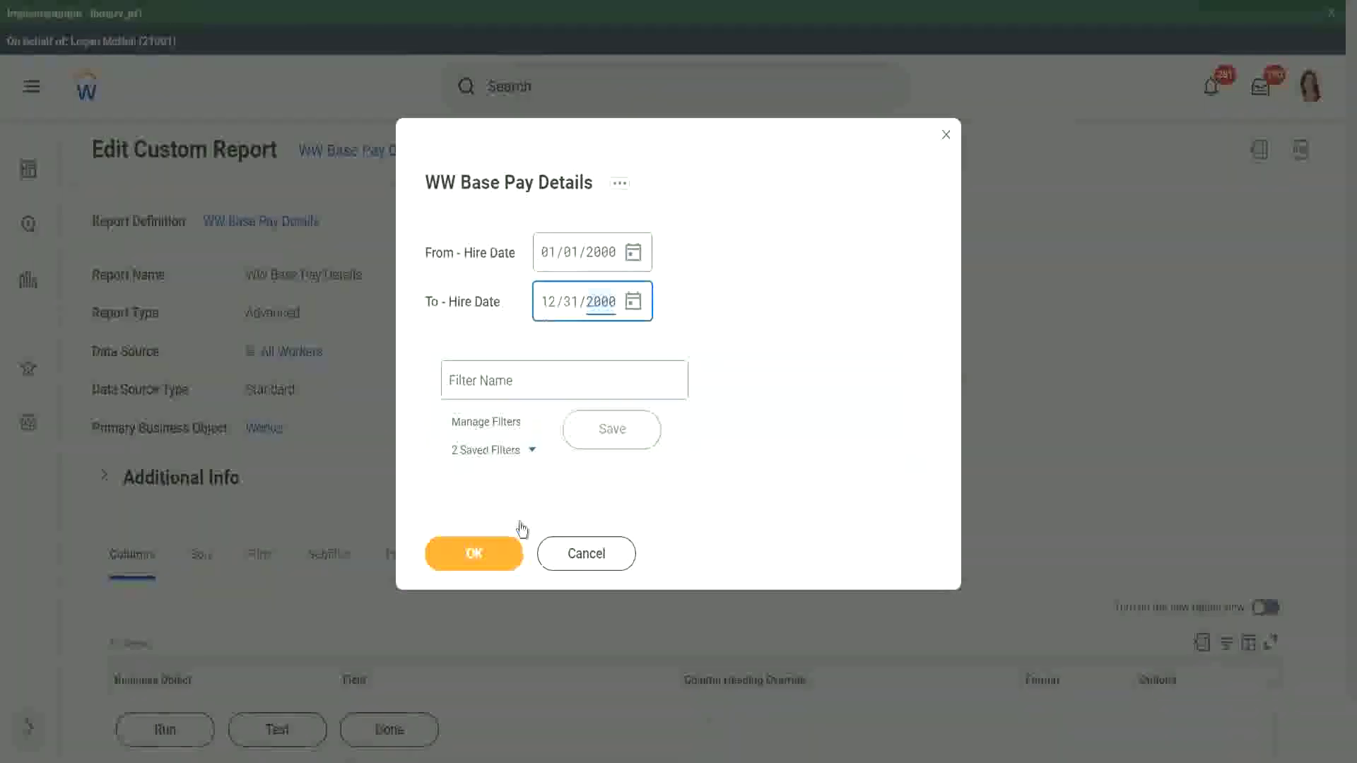
pyautogui.click(488, 553)
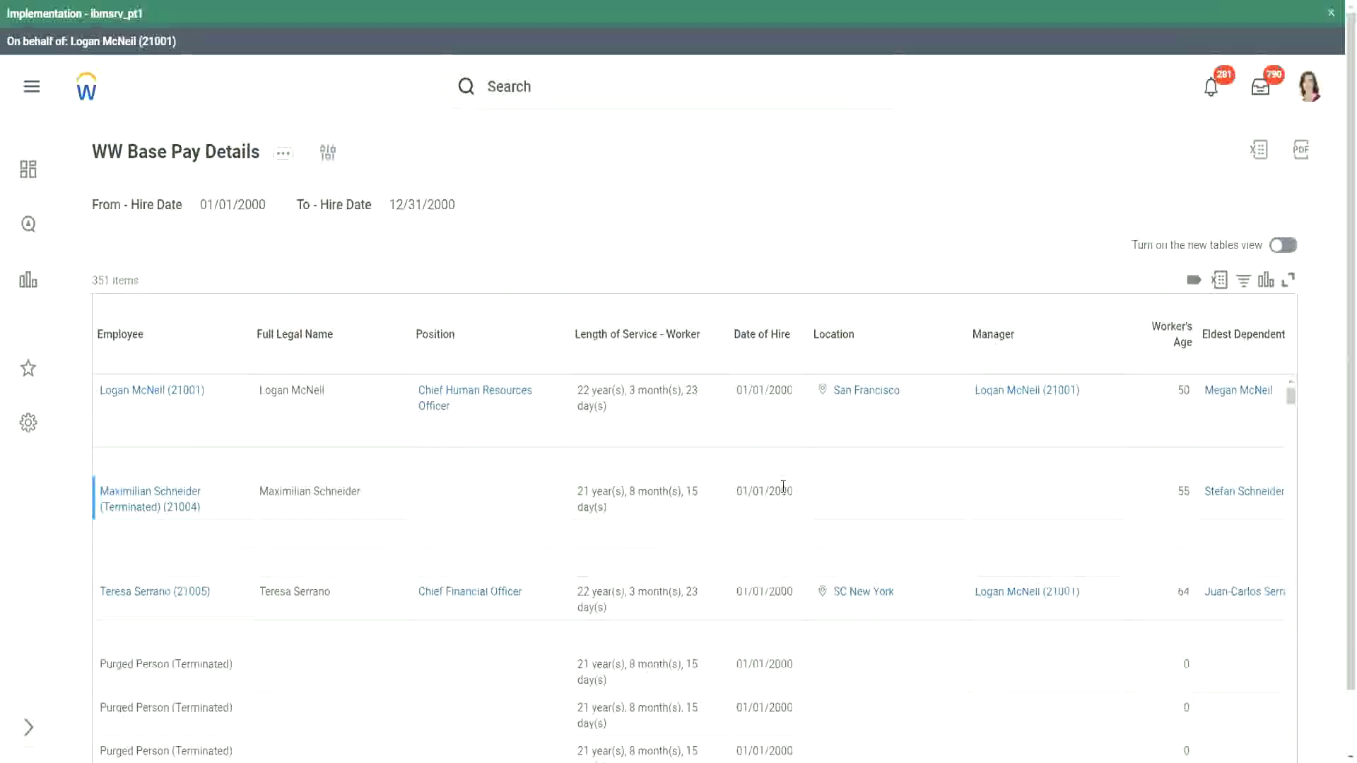
# - Compare the Eldest Dependent Child column with the dependents' names and ages for the first worker in the report
pyautogui.scroll(-1, 783, 491)
pyautogui.scroll(1, 1222, 480)
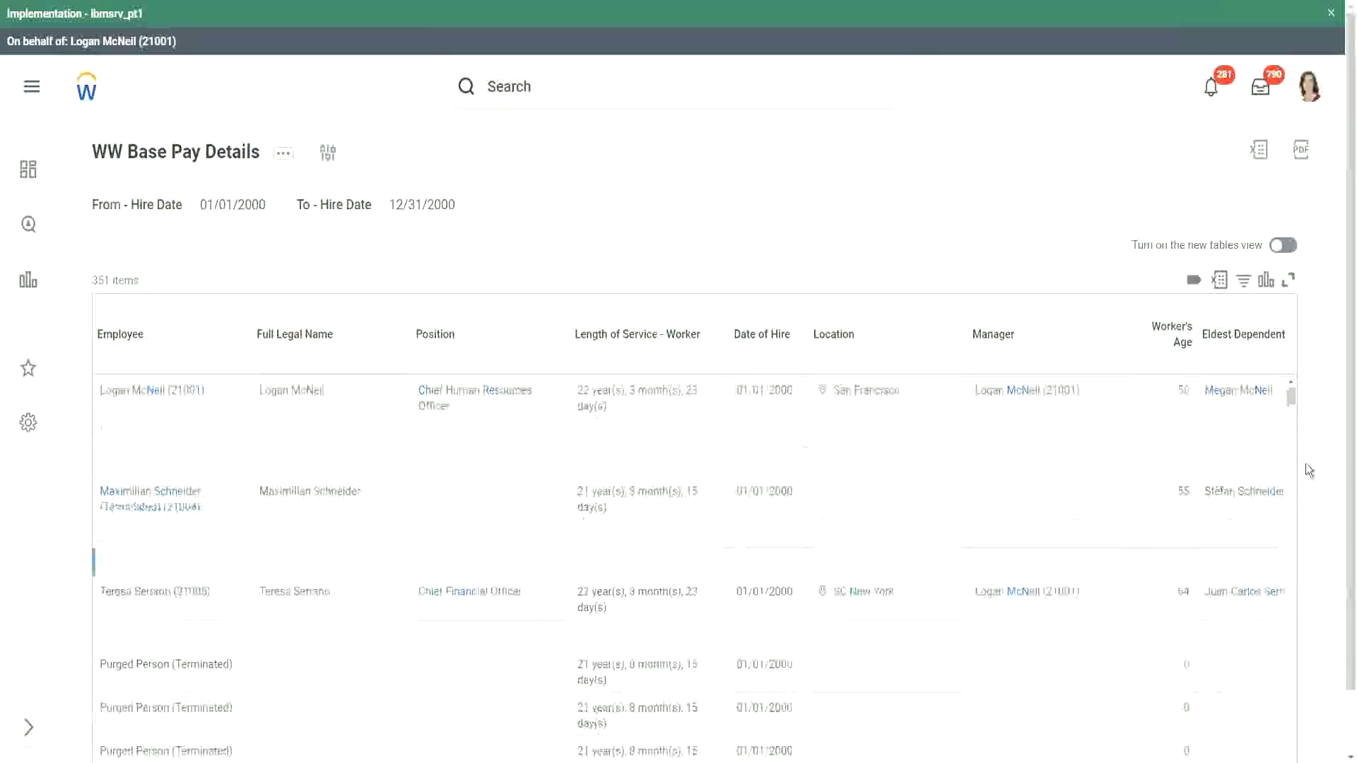
pyautogui.scroll(-1, 1341, 530)
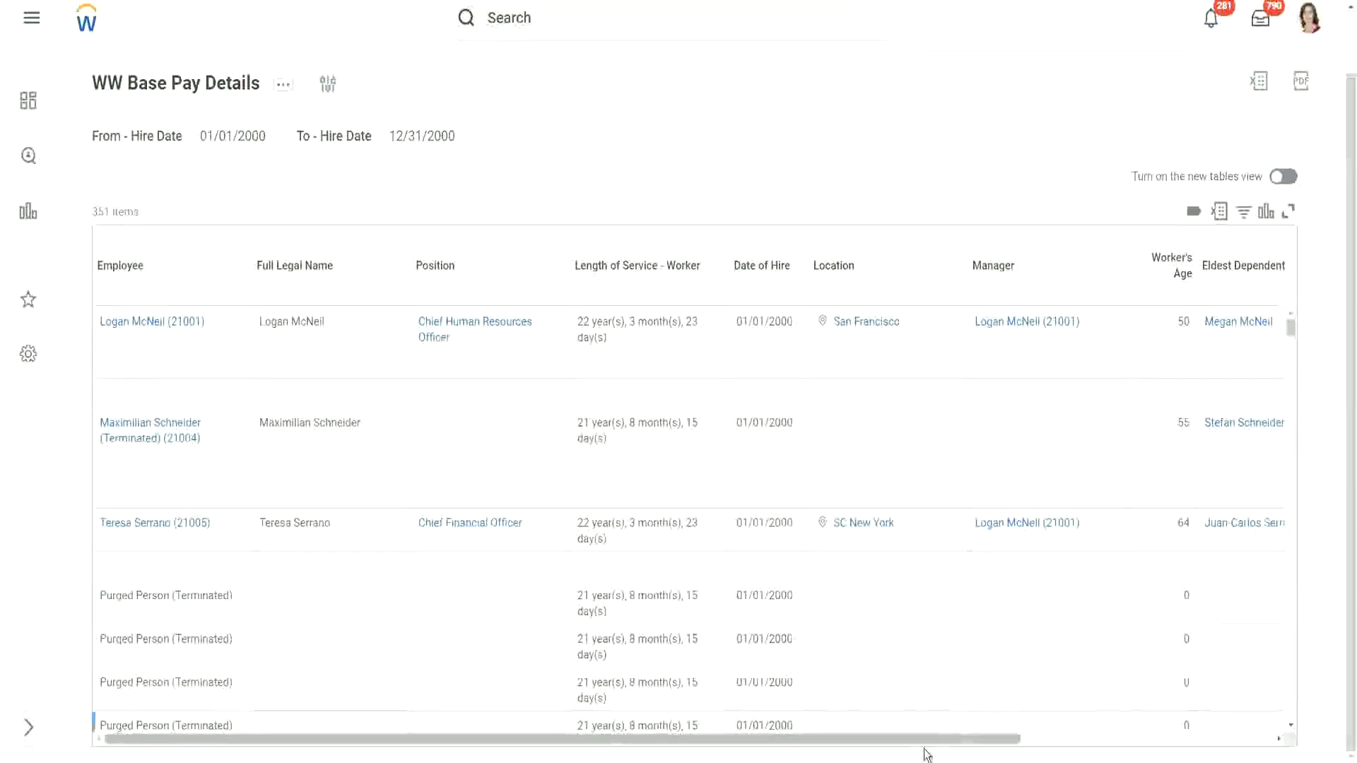
pyautogui.moveTo(946, 740); pyautogui.dragTo(1246, 753)
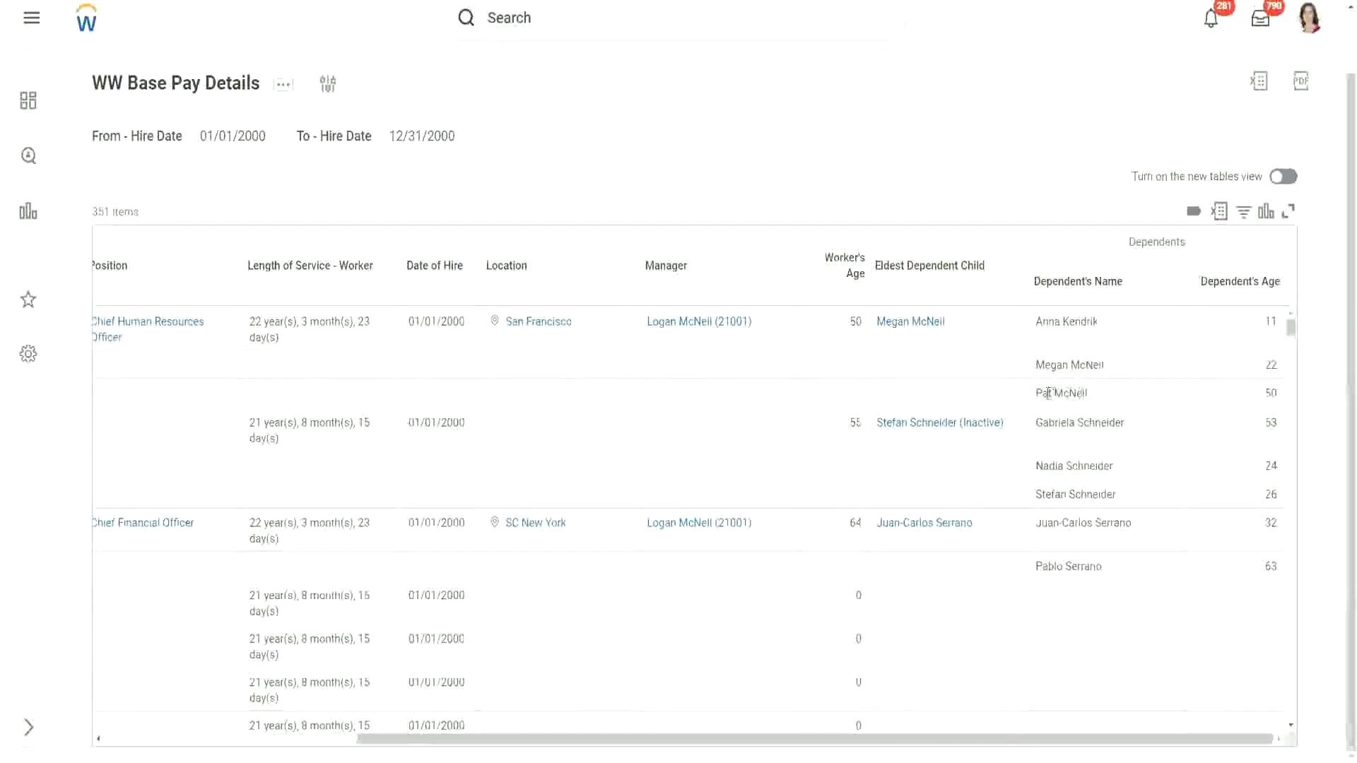
pyautogui.moveTo(1038, 395); pyautogui.dragTo(1106, 372)
pyautogui.moveTo(1037, 322); pyautogui.dragTo(1096, 328)
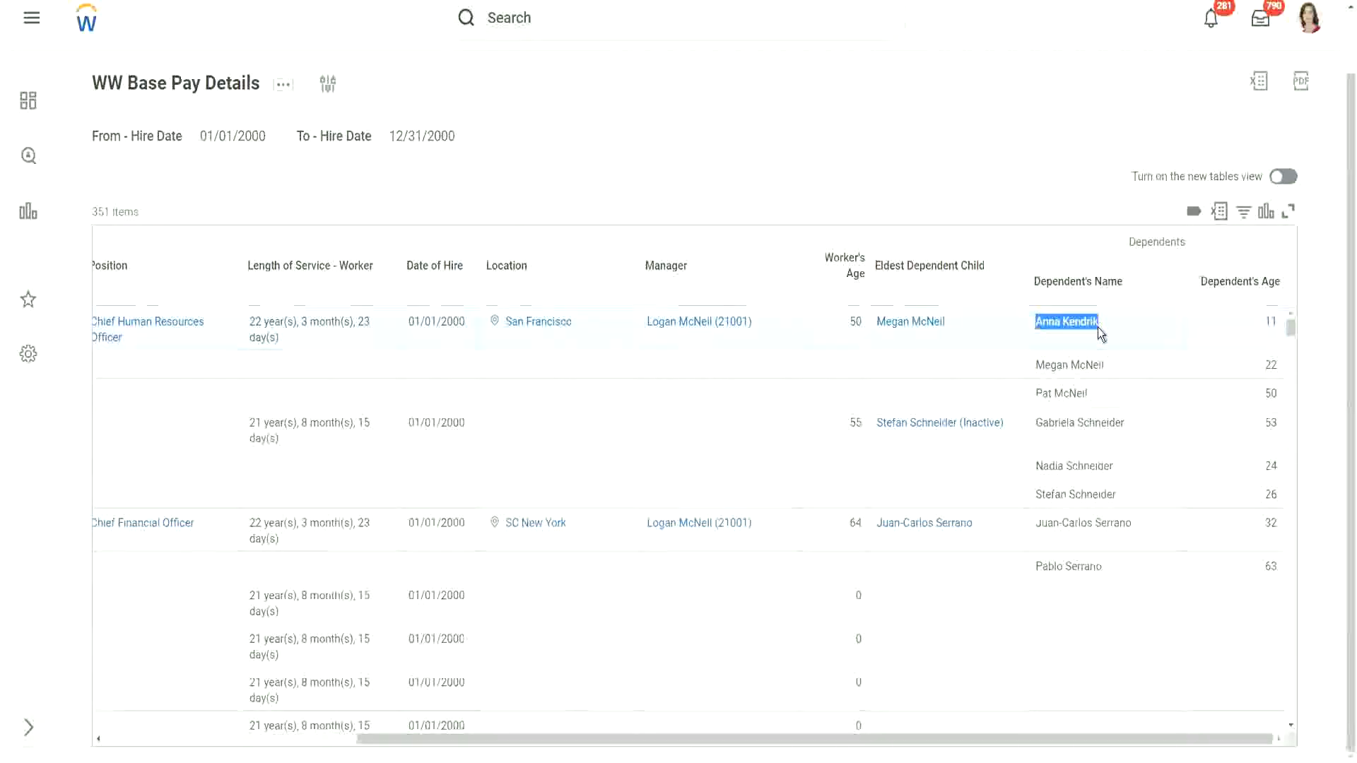
pyautogui.click(1076, 317)
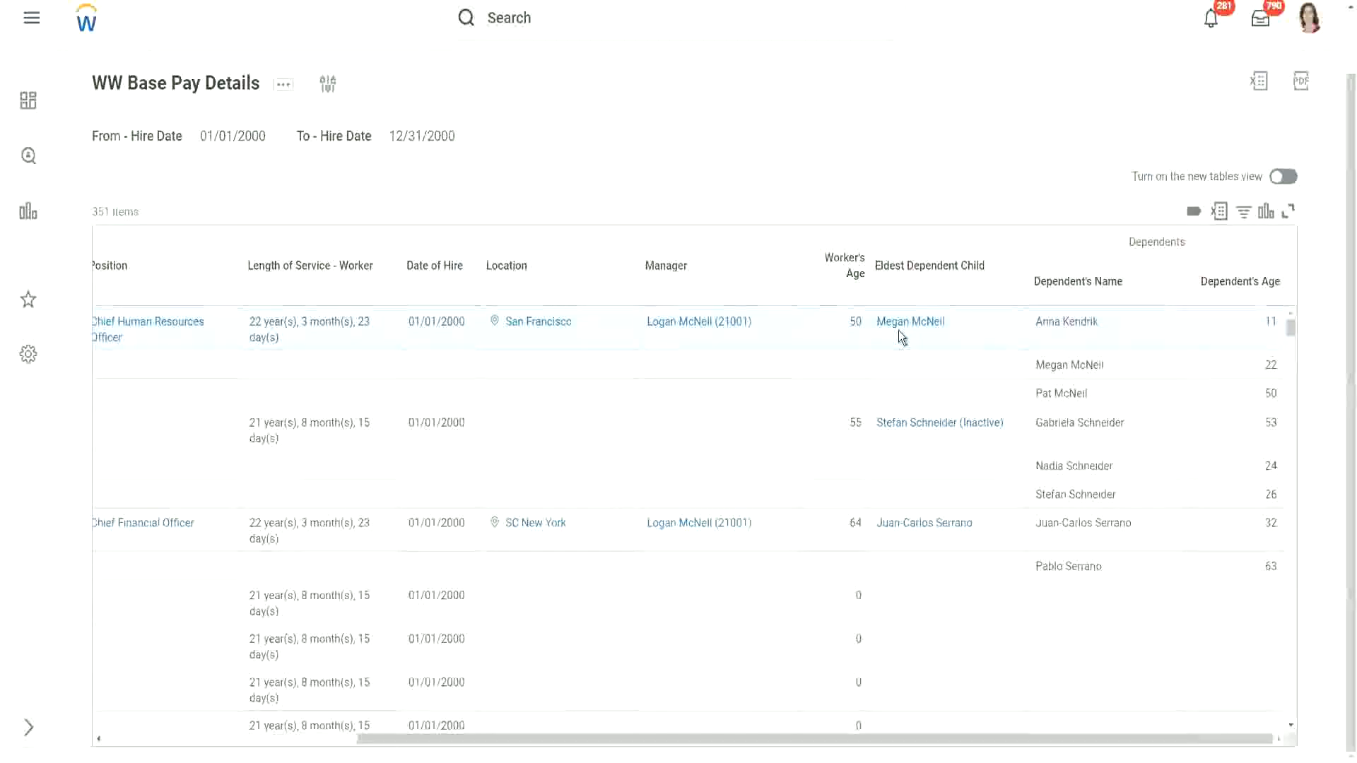
# - View the first worker's eldest dependent child record in a new tab and check its relationship and age details
pyautogui.moveTo(902, 330)
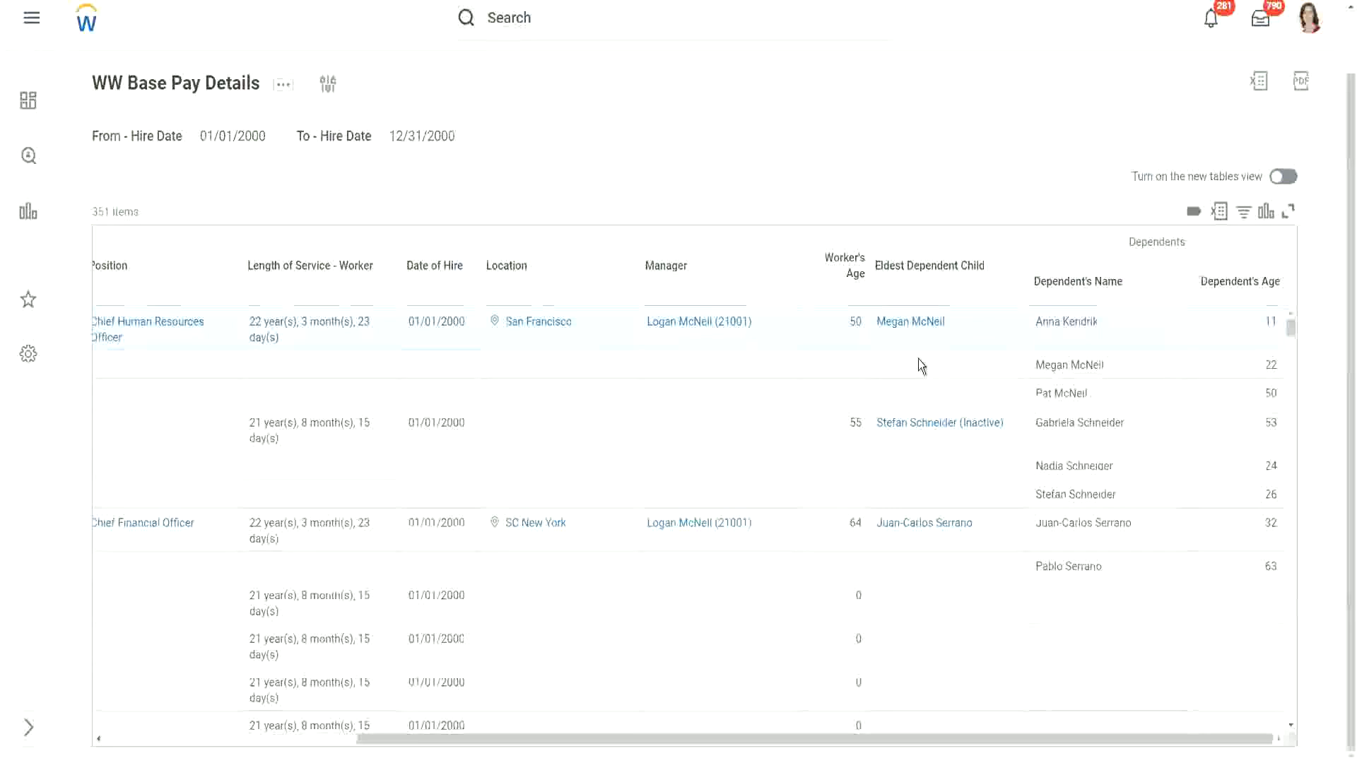
pyautogui.rightClick(909, 321)
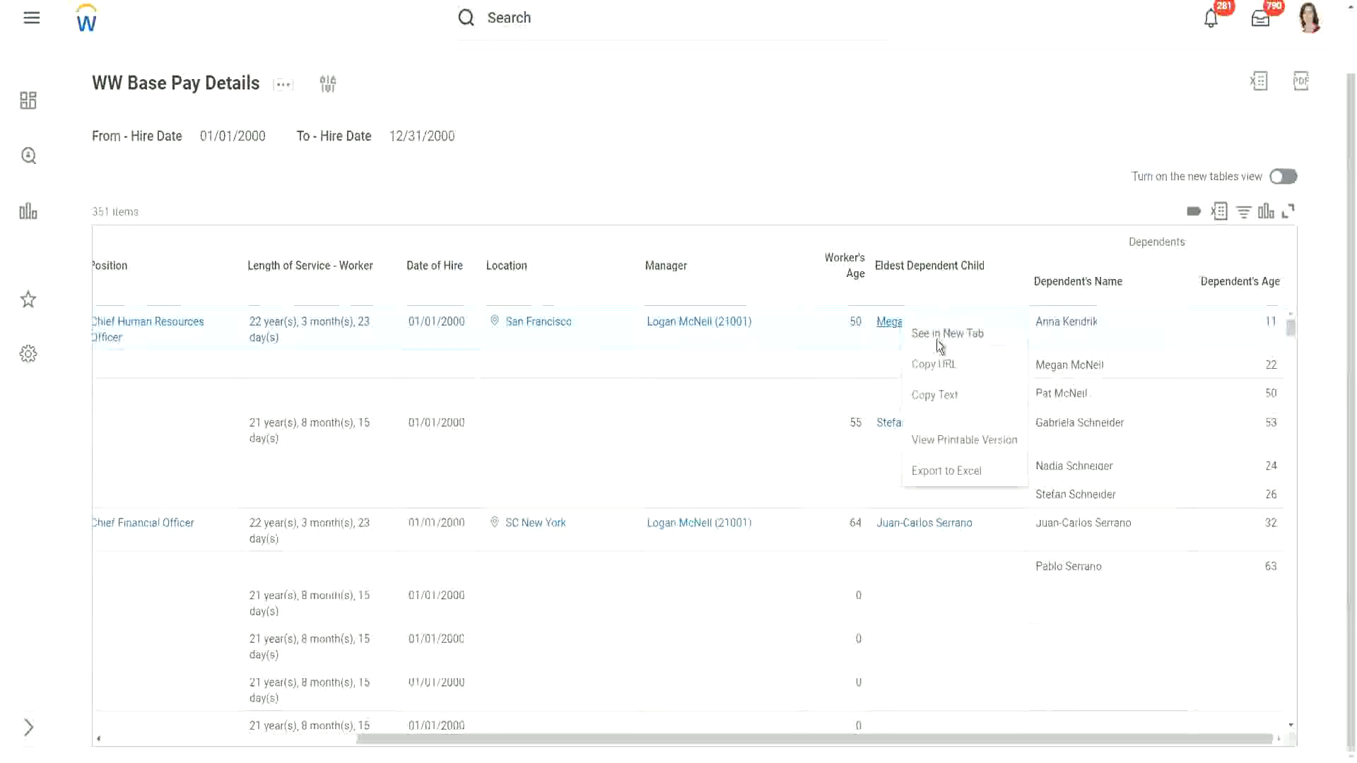
pyautogui.click(935, 341)
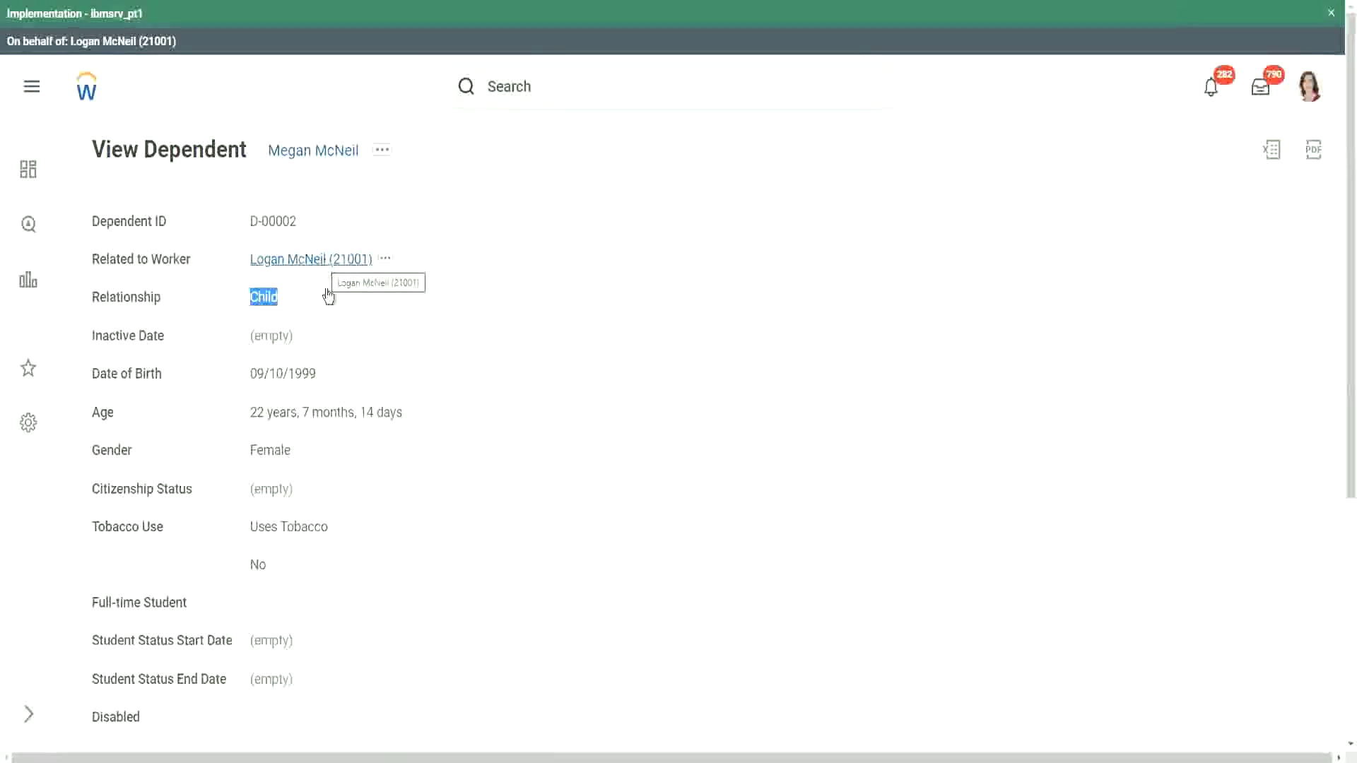
pyautogui.click(398, 408)
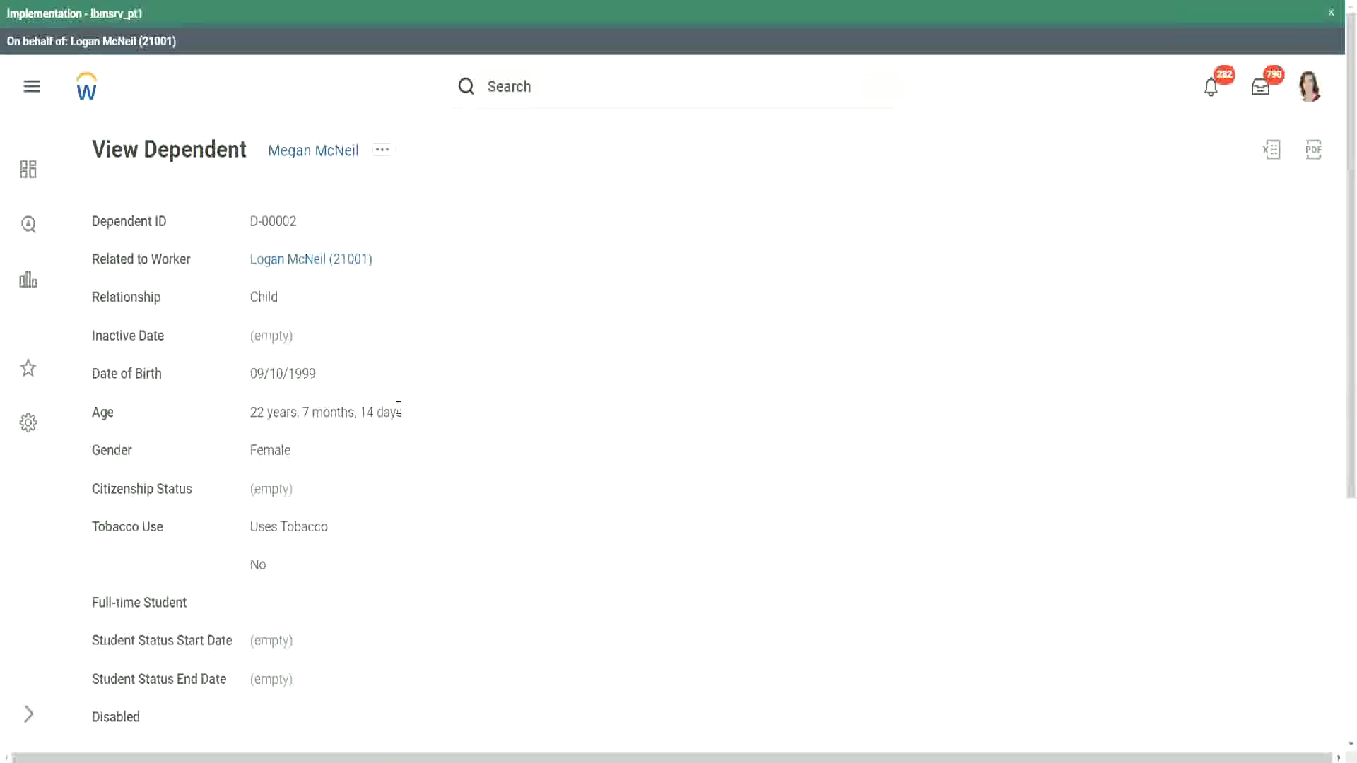
pyautogui.scroll(-3, 376, 456)
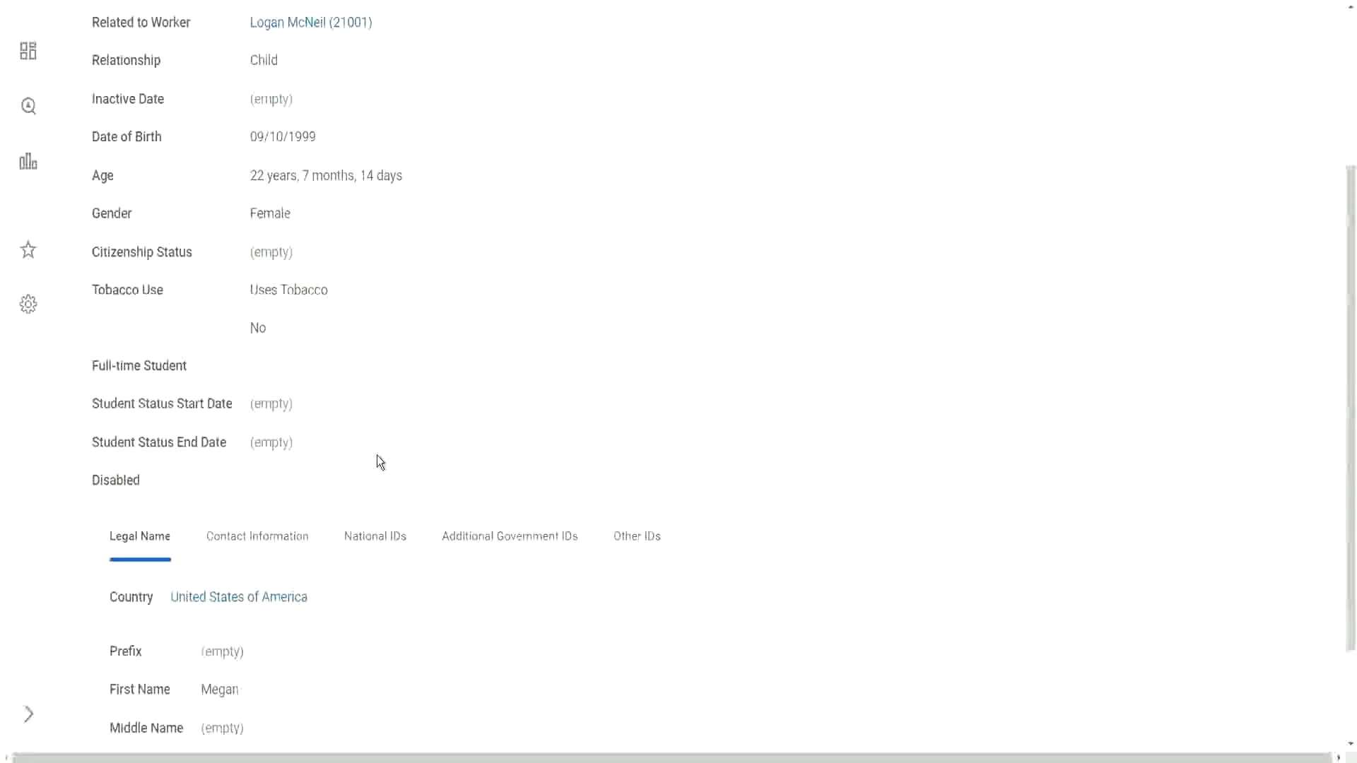
pyautogui.scroll(-2, 376, 456)
pyautogui.scroll(6, 376, 456)
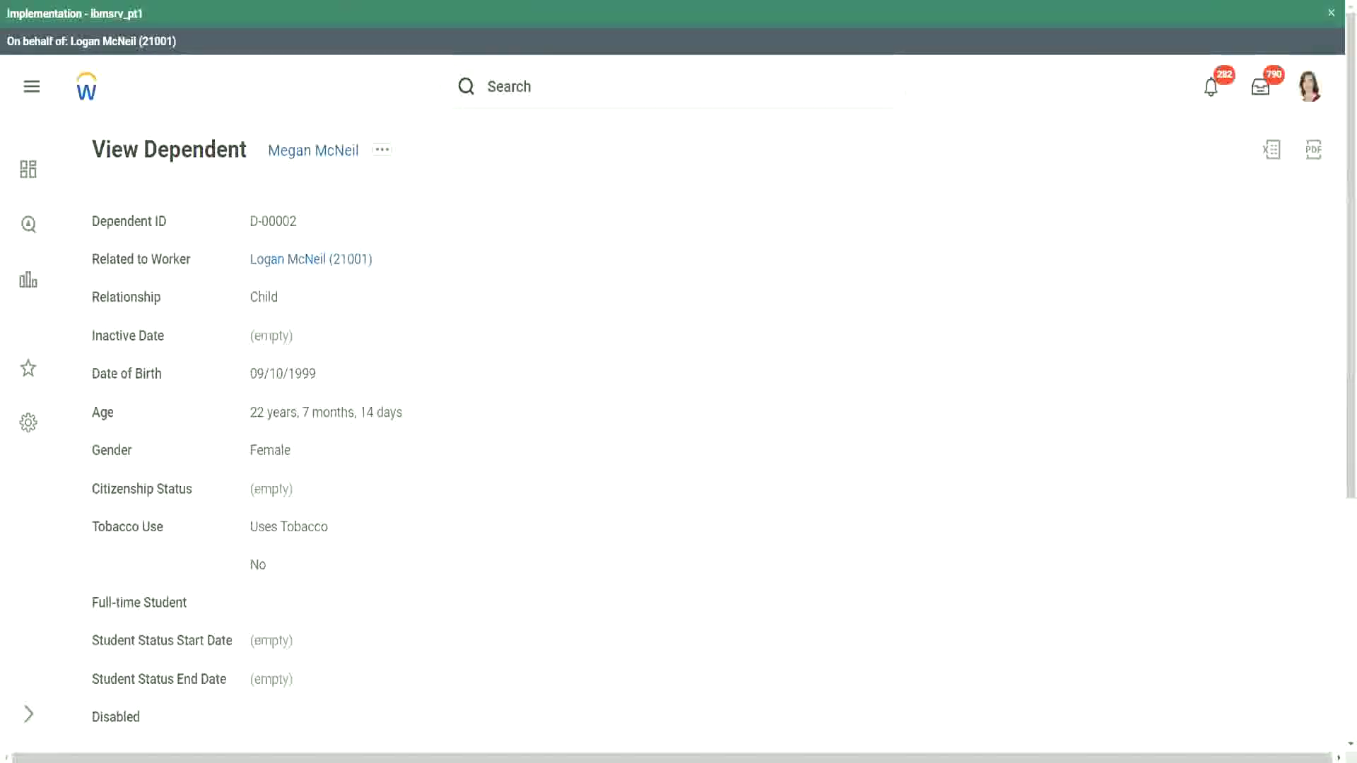
# - Return to the report results and check the eldest dependent child values against the other workers' dependents
pyautogui.click(385, 2)
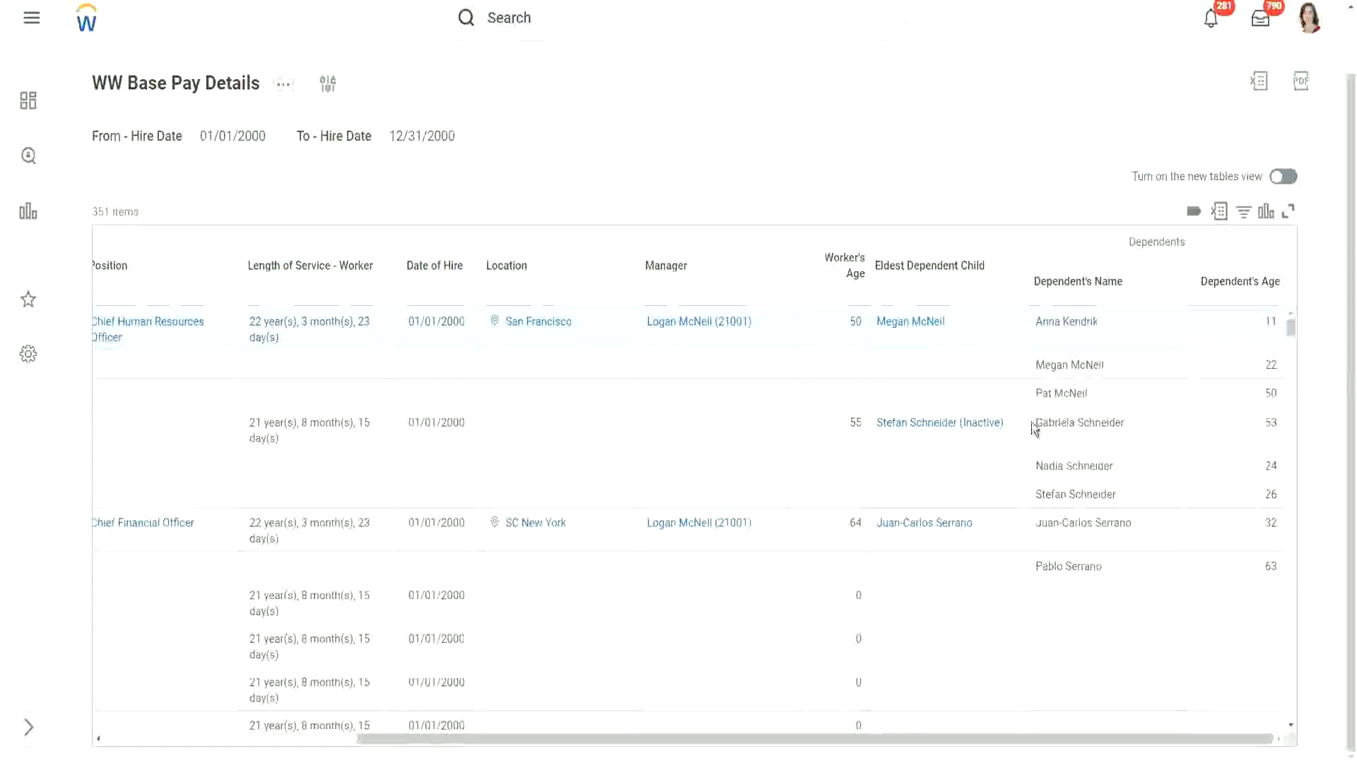
pyautogui.moveTo(1037, 424); pyautogui.dragTo(1127, 424)
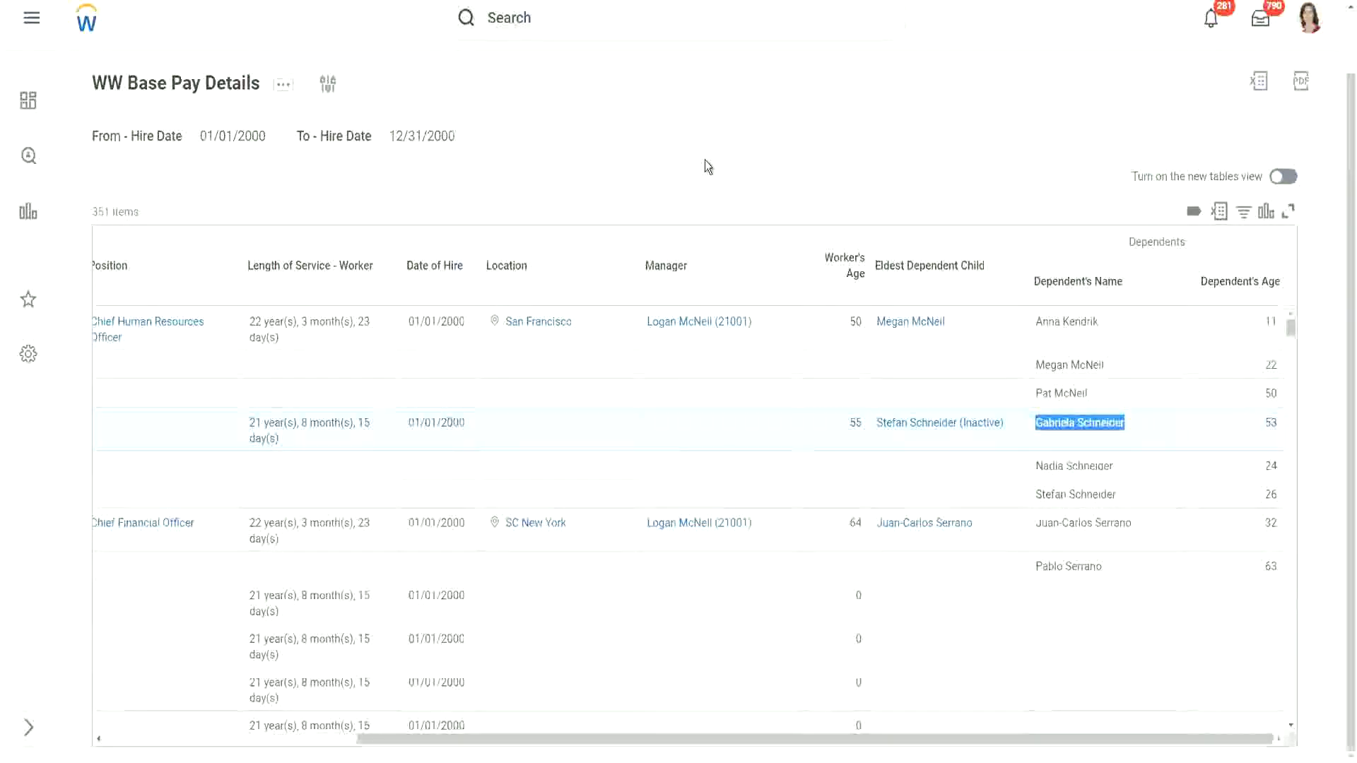
pyautogui.click(681, 168)
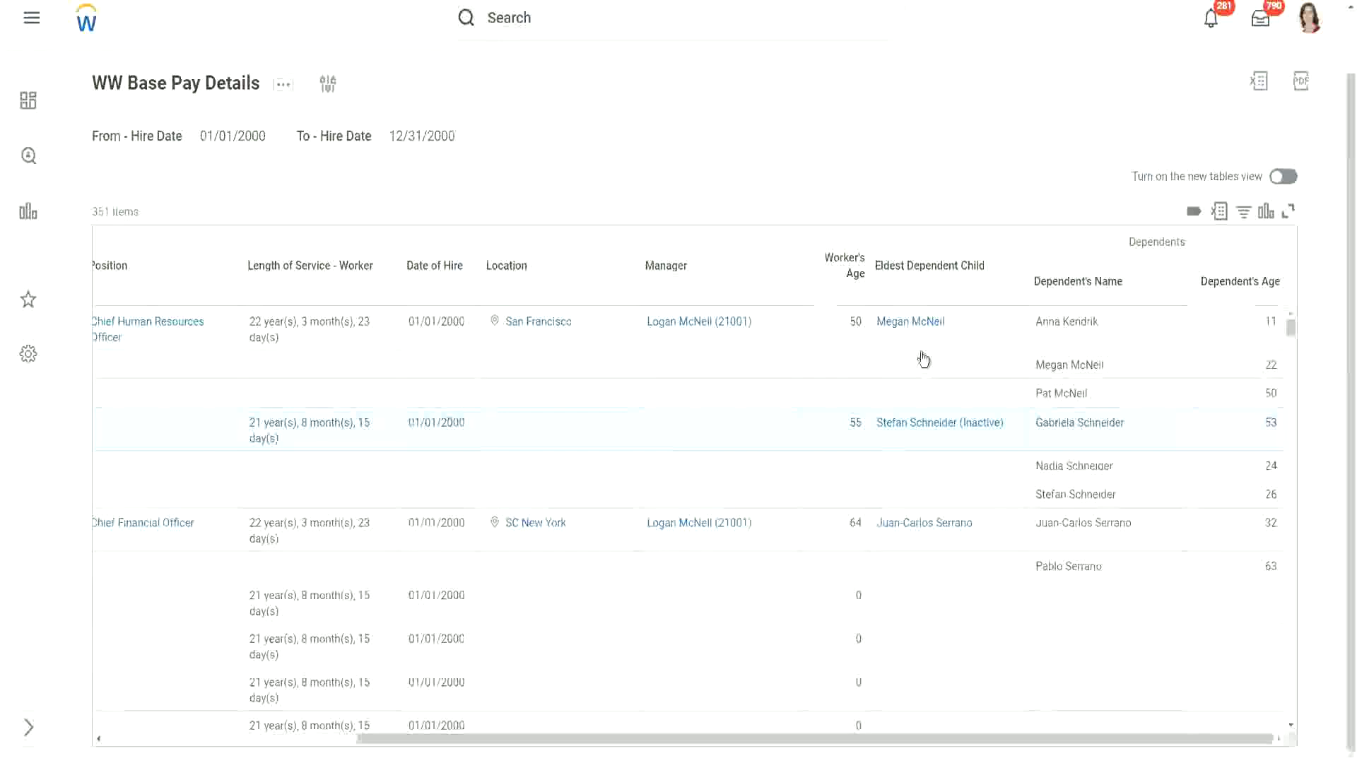
pyautogui.scroll(-2, 1081, 506)
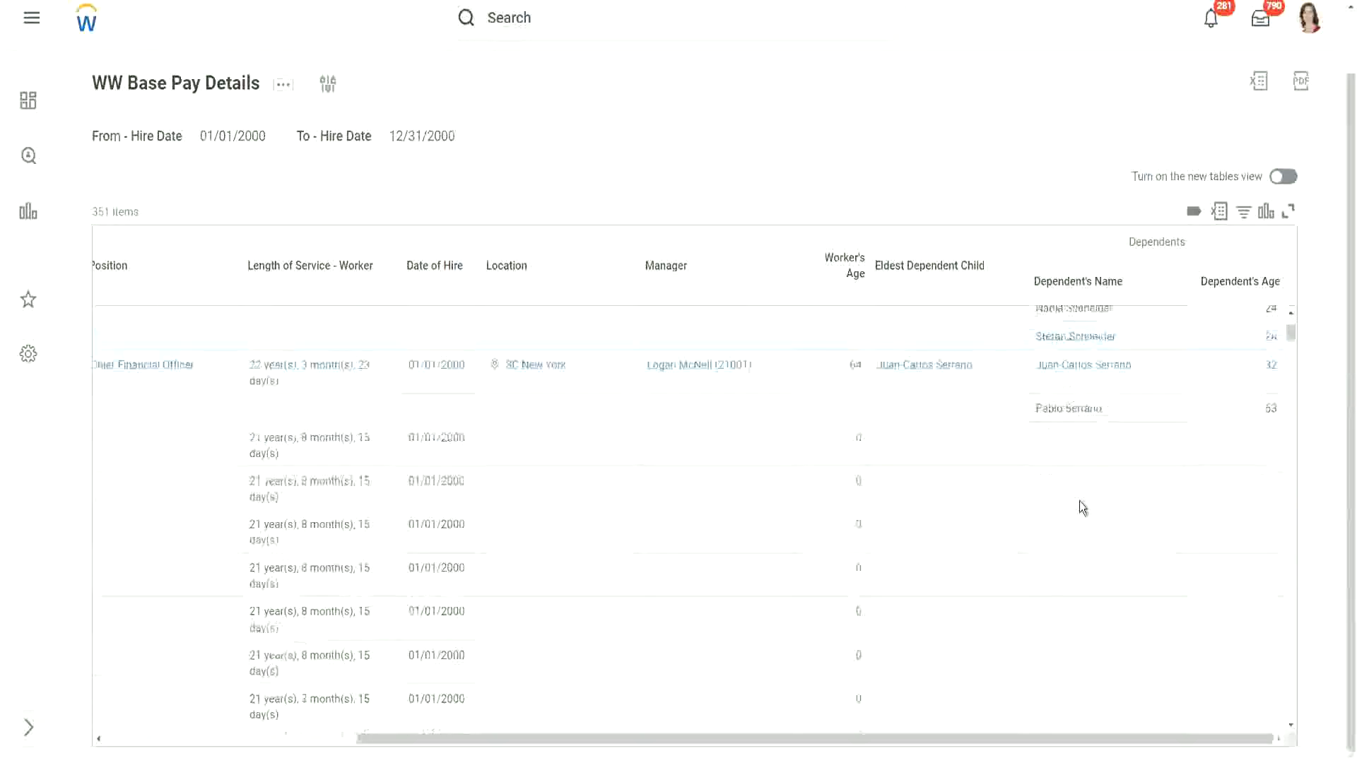
pyautogui.scroll(2, 1079, 502)
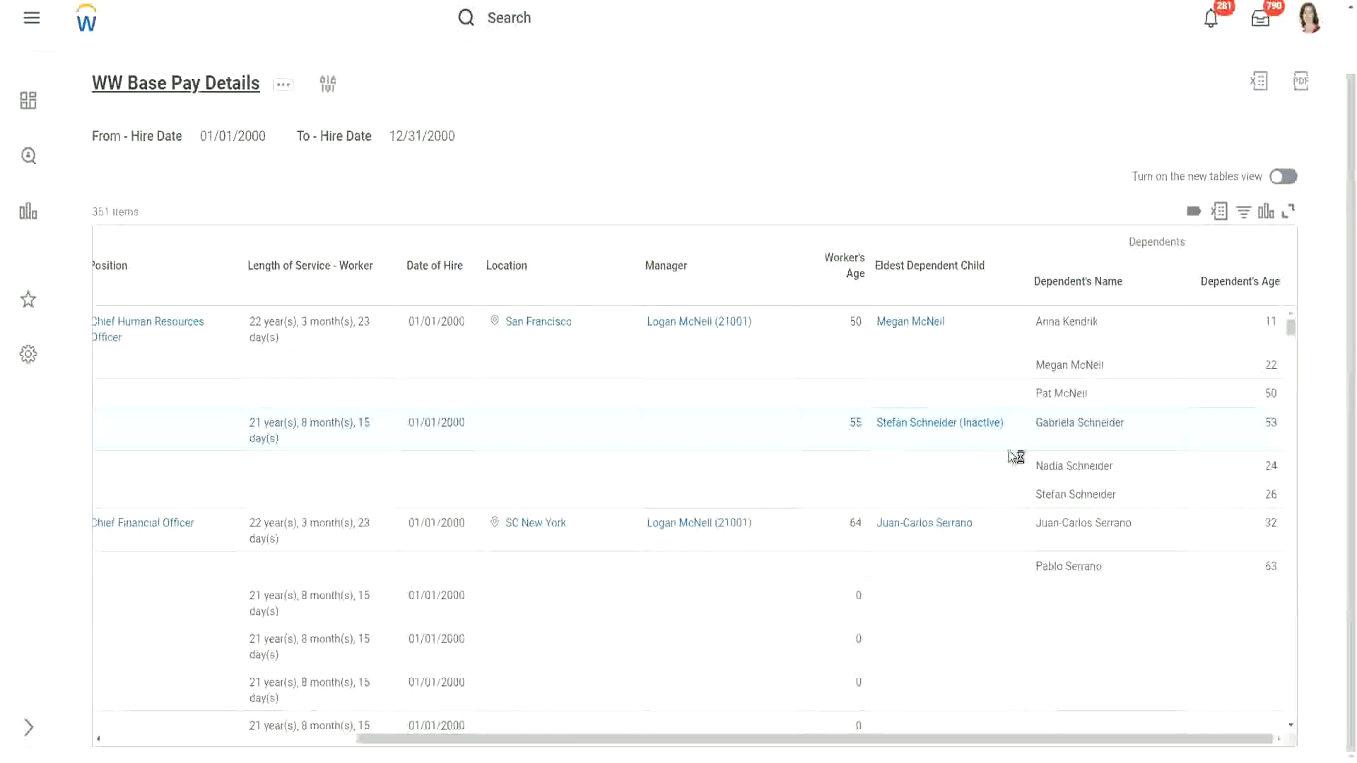
pyautogui.scroll(-2, 961, 558)
pyautogui.scroll(-1, 947, 546)
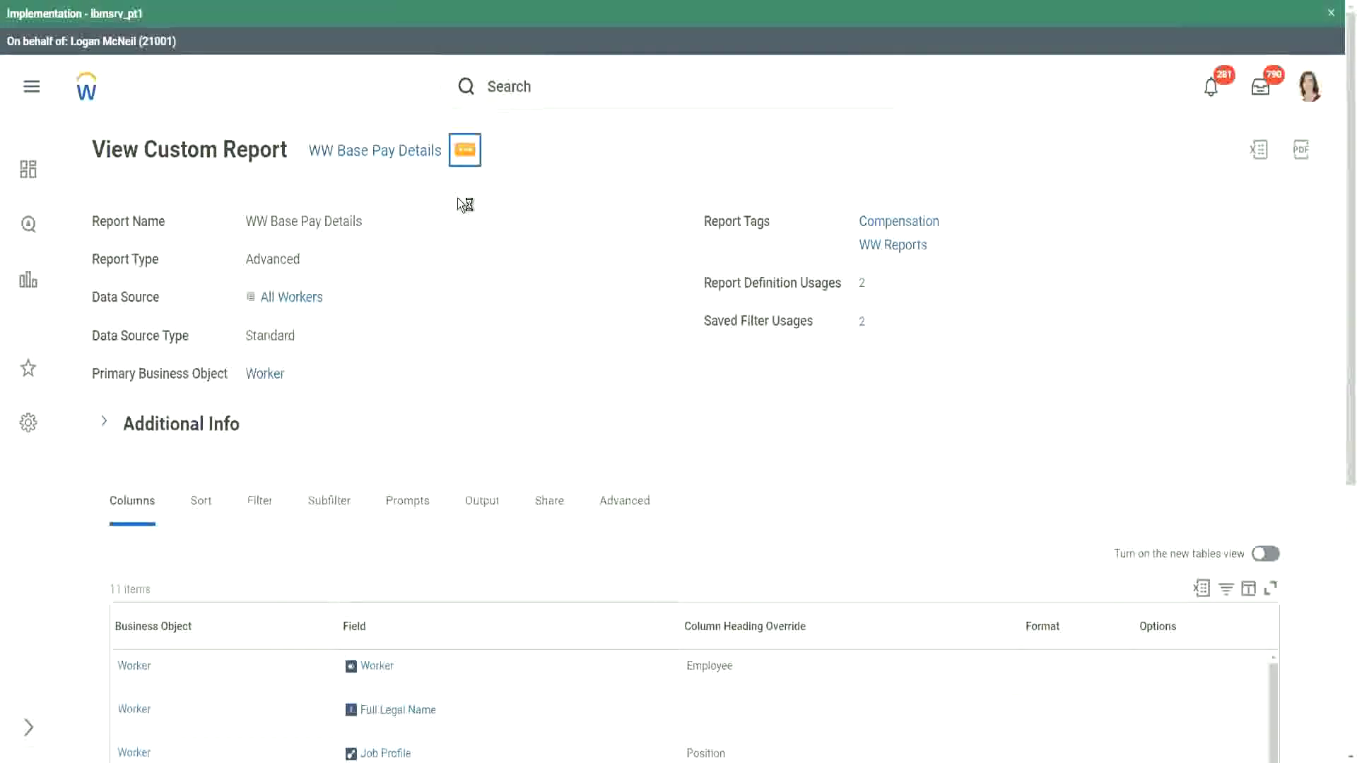
# - Open the WW Base Pay Details report definition for editing, review its columns and display its instance filter conditions
pyautogui.moveTo(543, 232)
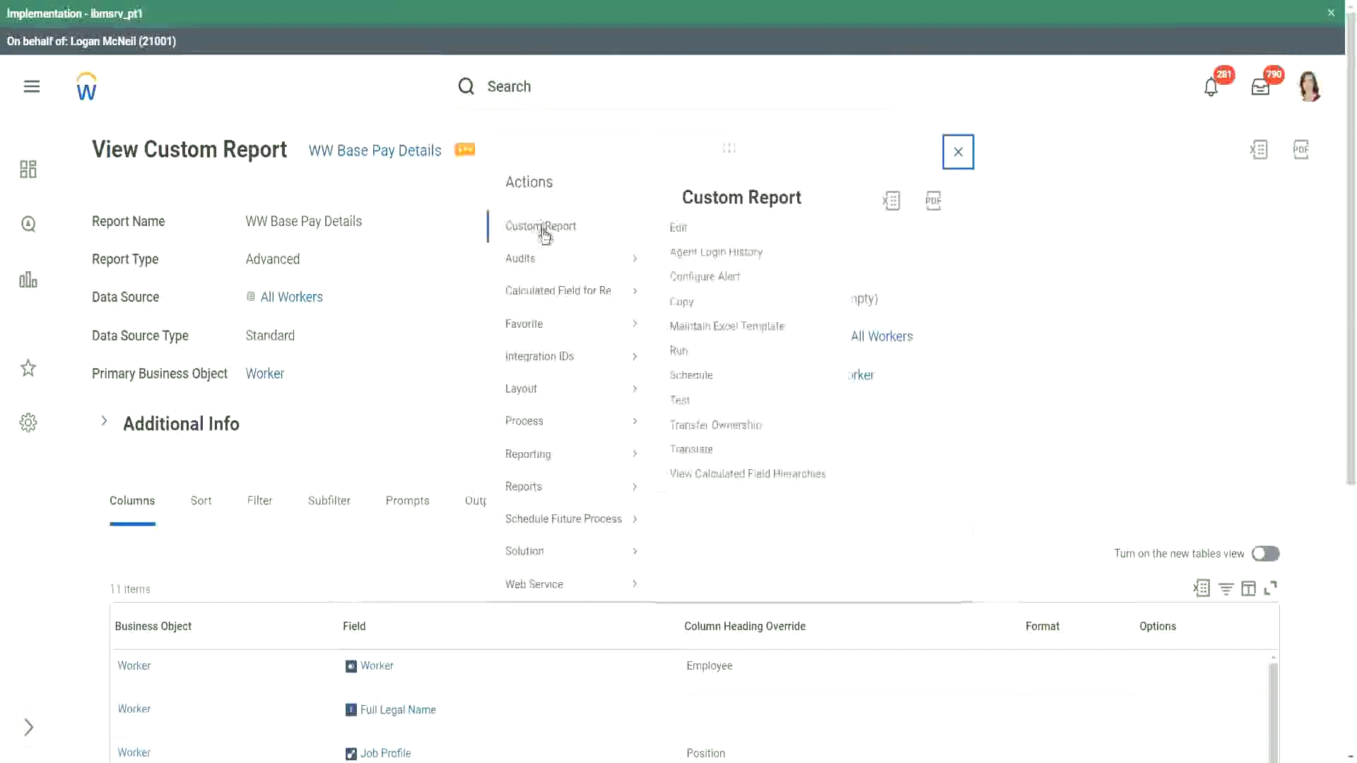
pyautogui.click(682, 229)
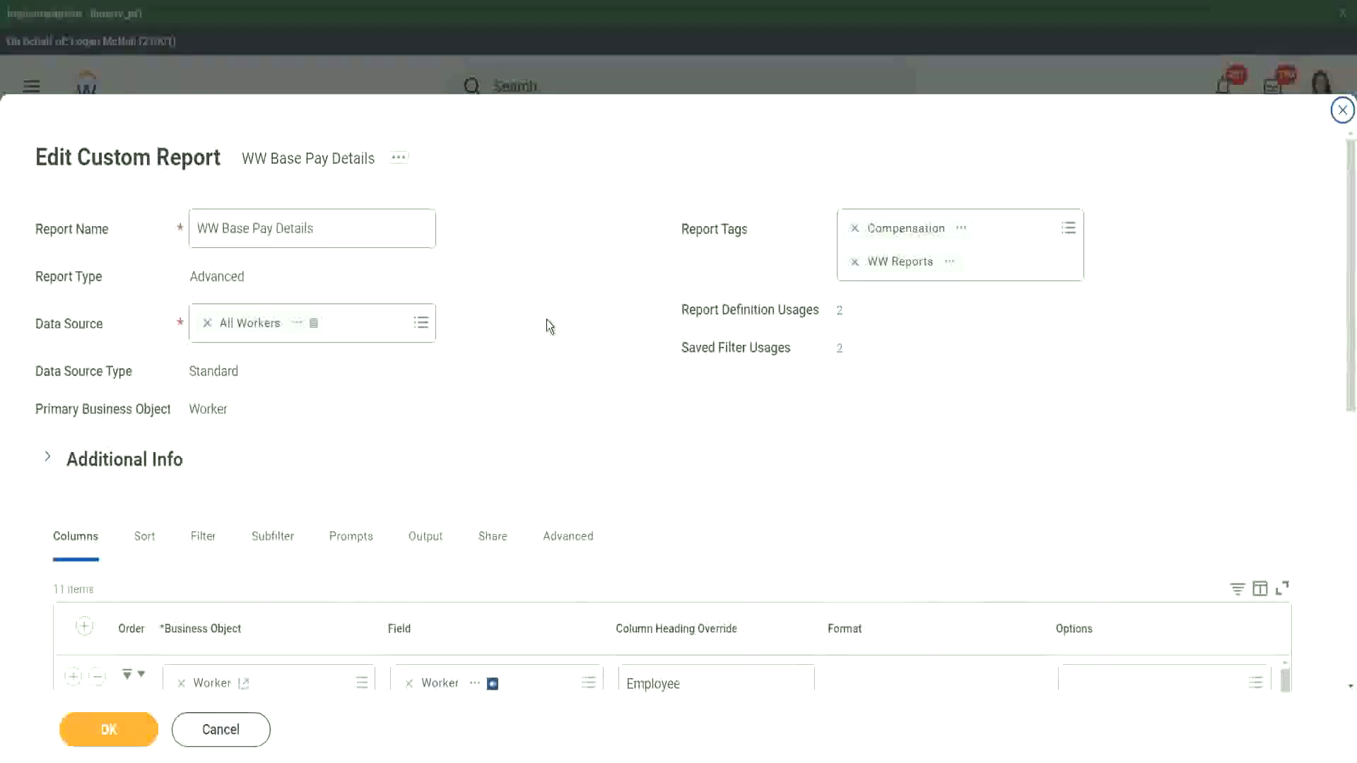
pyautogui.scroll(-3, 550, 326)
pyautogui.scroll(-1, 550, 326)
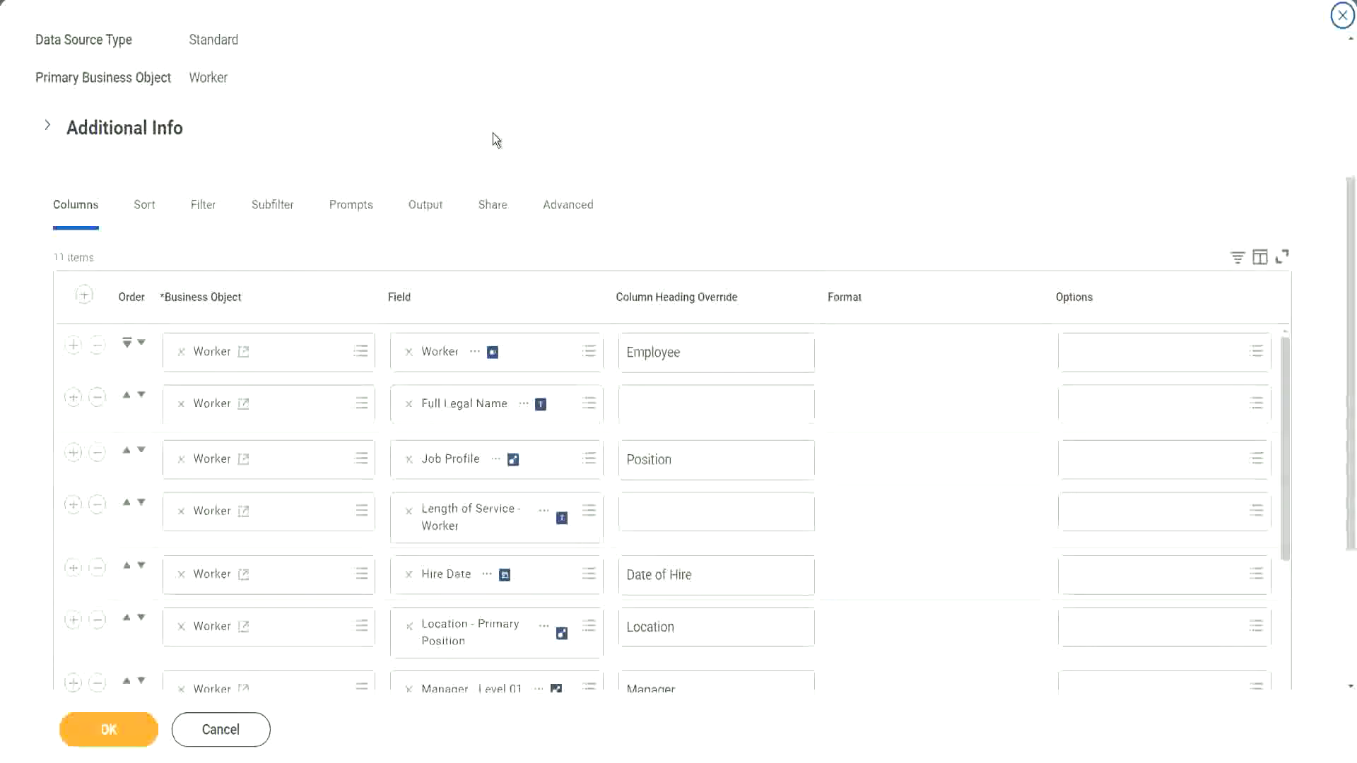
pyautogui.scroll(-5, 494, 133)
pyautogui.scroll(-3, 651, 318)
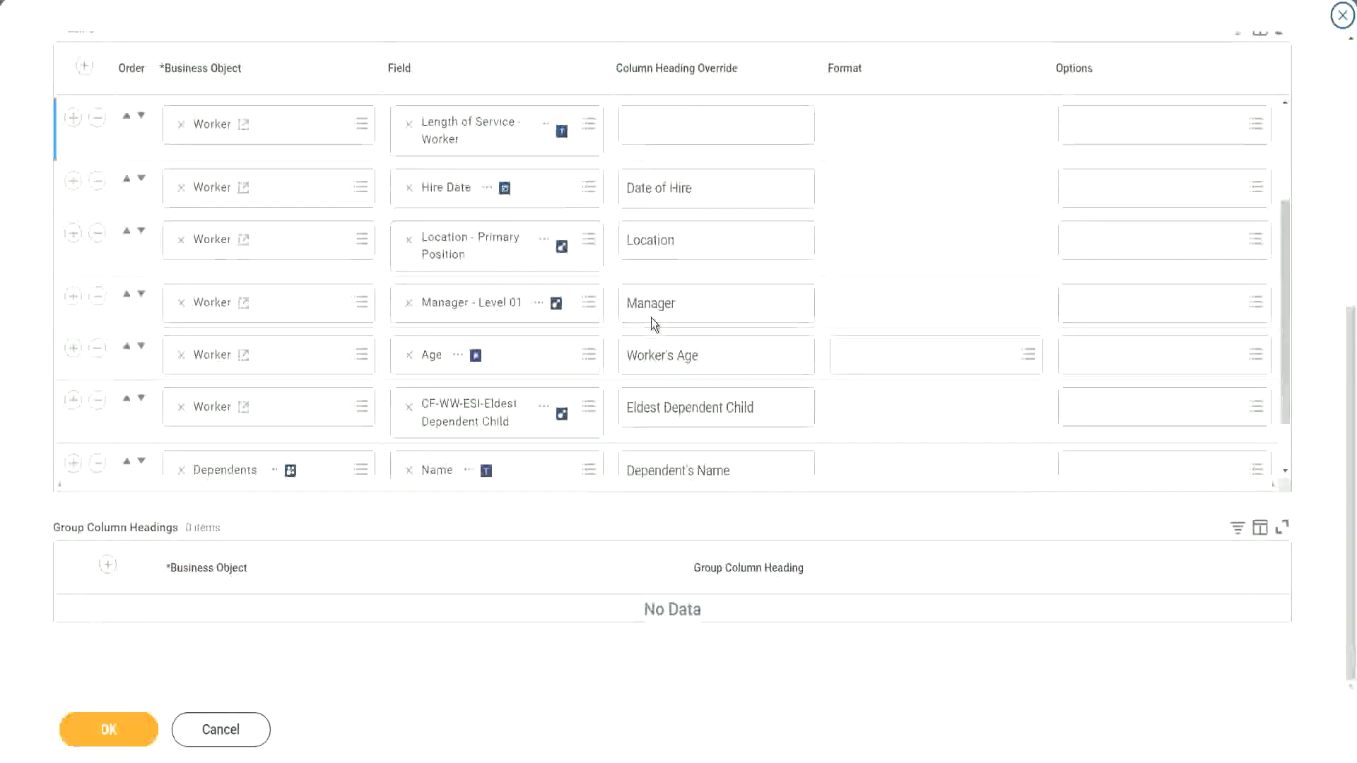
pyautogui.scroll(-1, 650, 317)
pyautogui.click(646, 328)
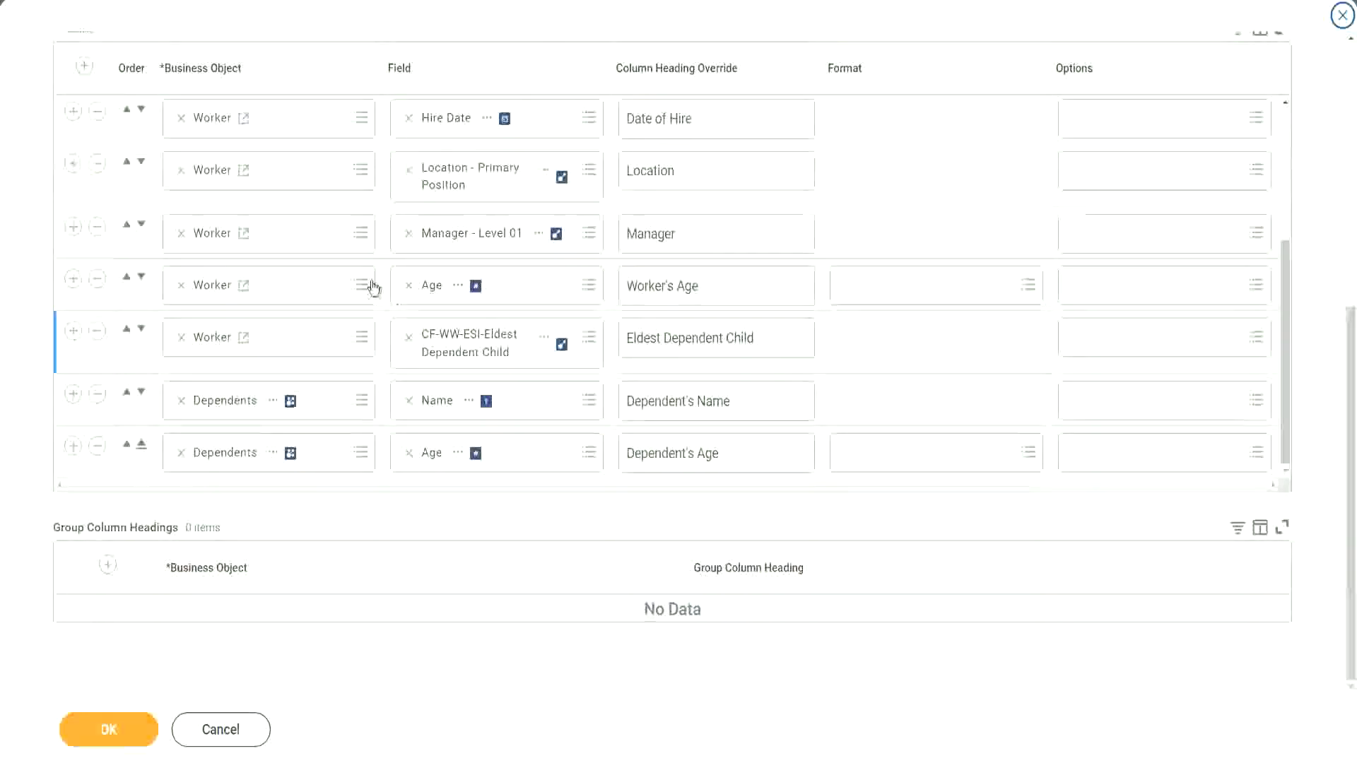
pyautogui.scroll(8, 360, 248)
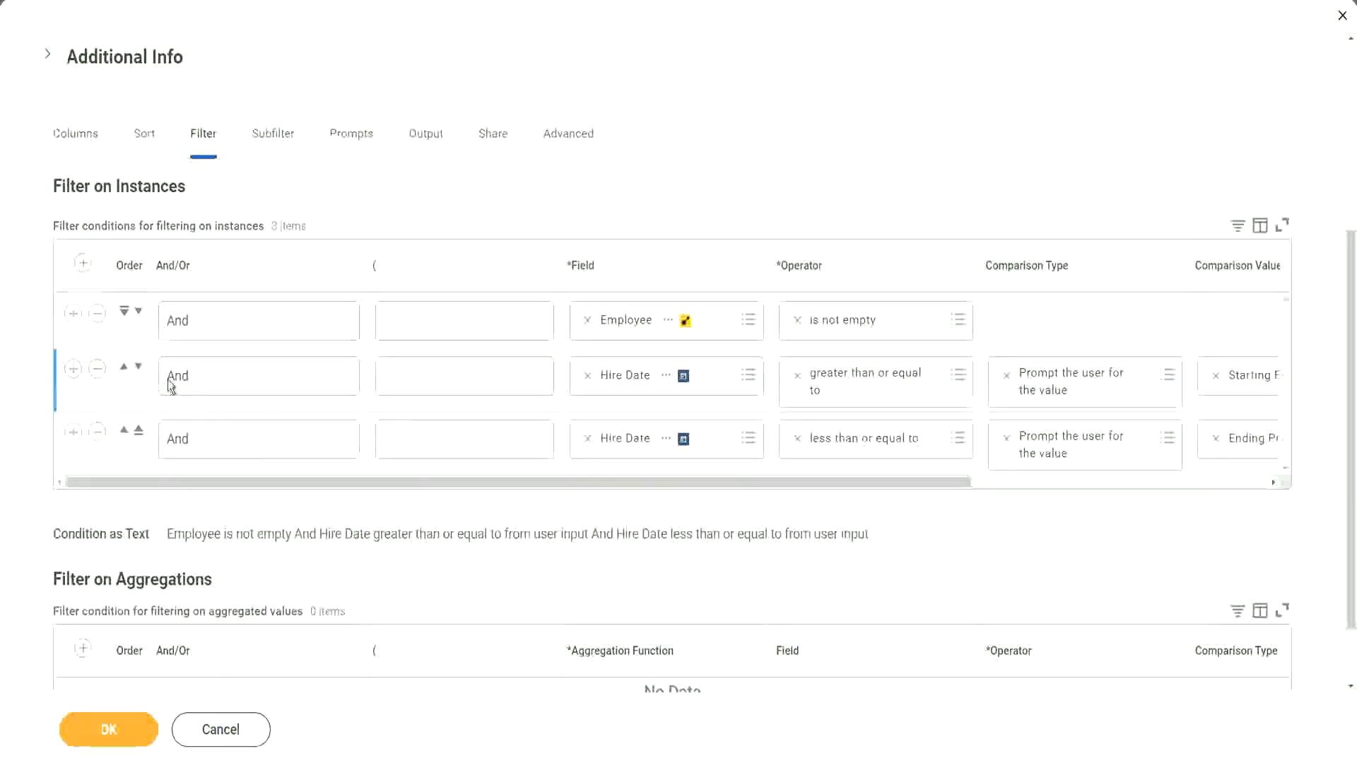
# - Add an instance filter condition requiring CF-WW-ESI-Eldest Dependent Child to be not empty after the Employee condition, and save the report definition
pyautogui.click(73, 313)
pyautogui.click(687, 367)
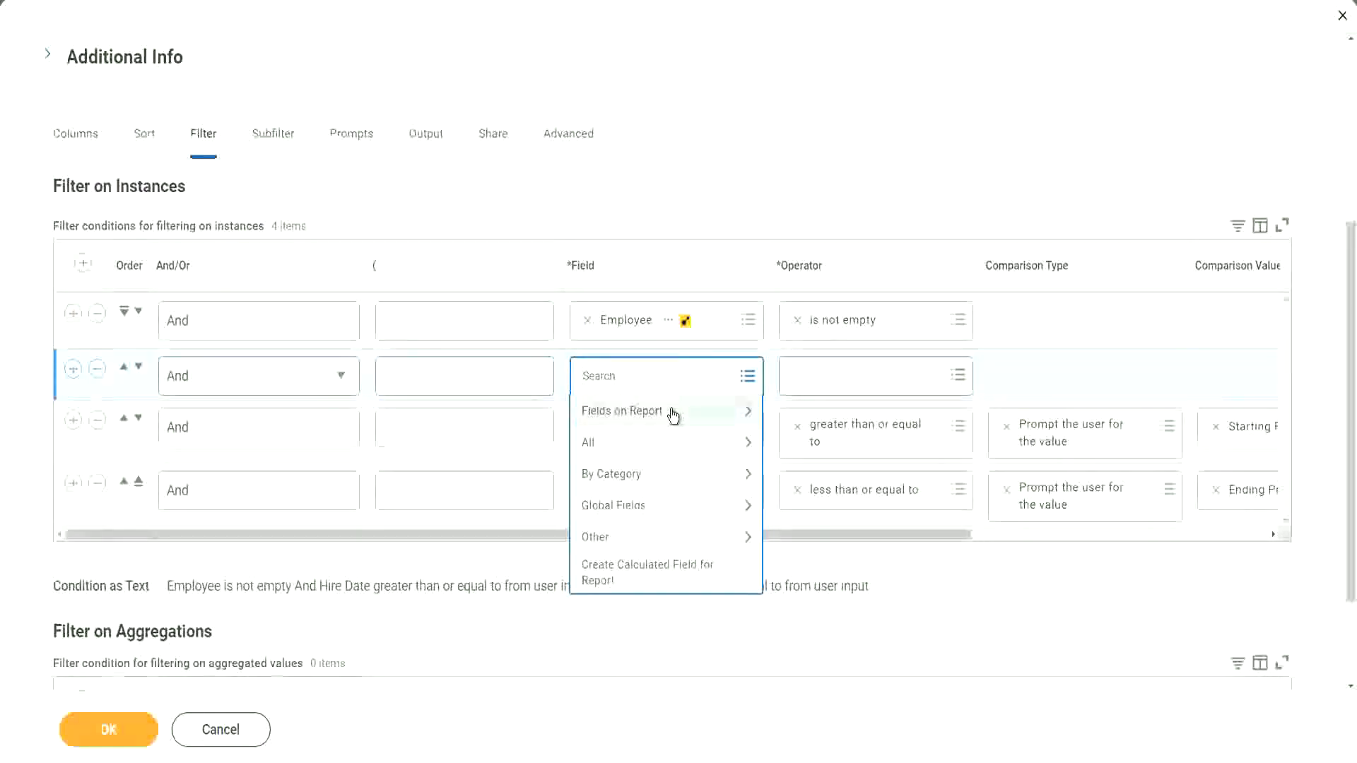
pyautogui.click(672, 413)
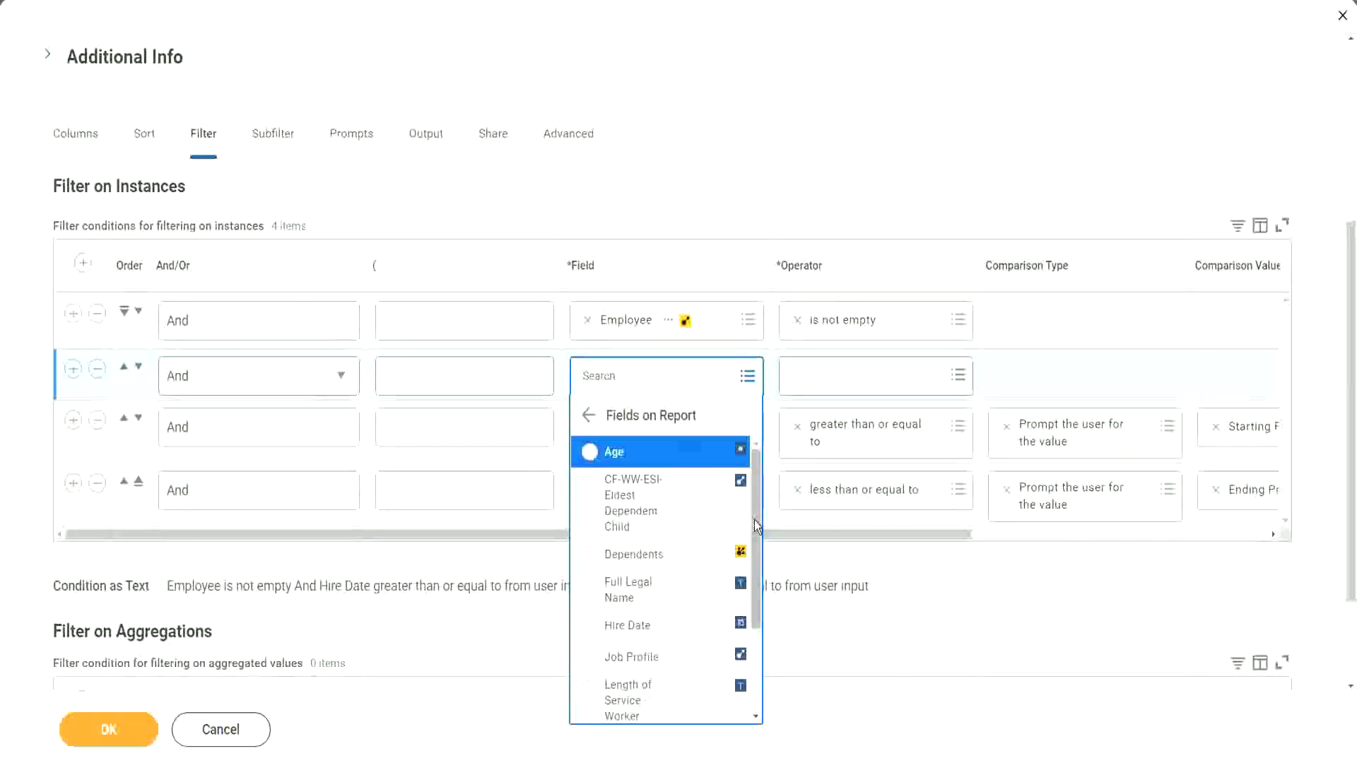
pyautogui.moveTo(753, 514)
pyautogui.mouseDown()
pyautogui.moveTo(756, 629)
pyautogui.moveTo(756, 516)
pyautogui.mouseUp()
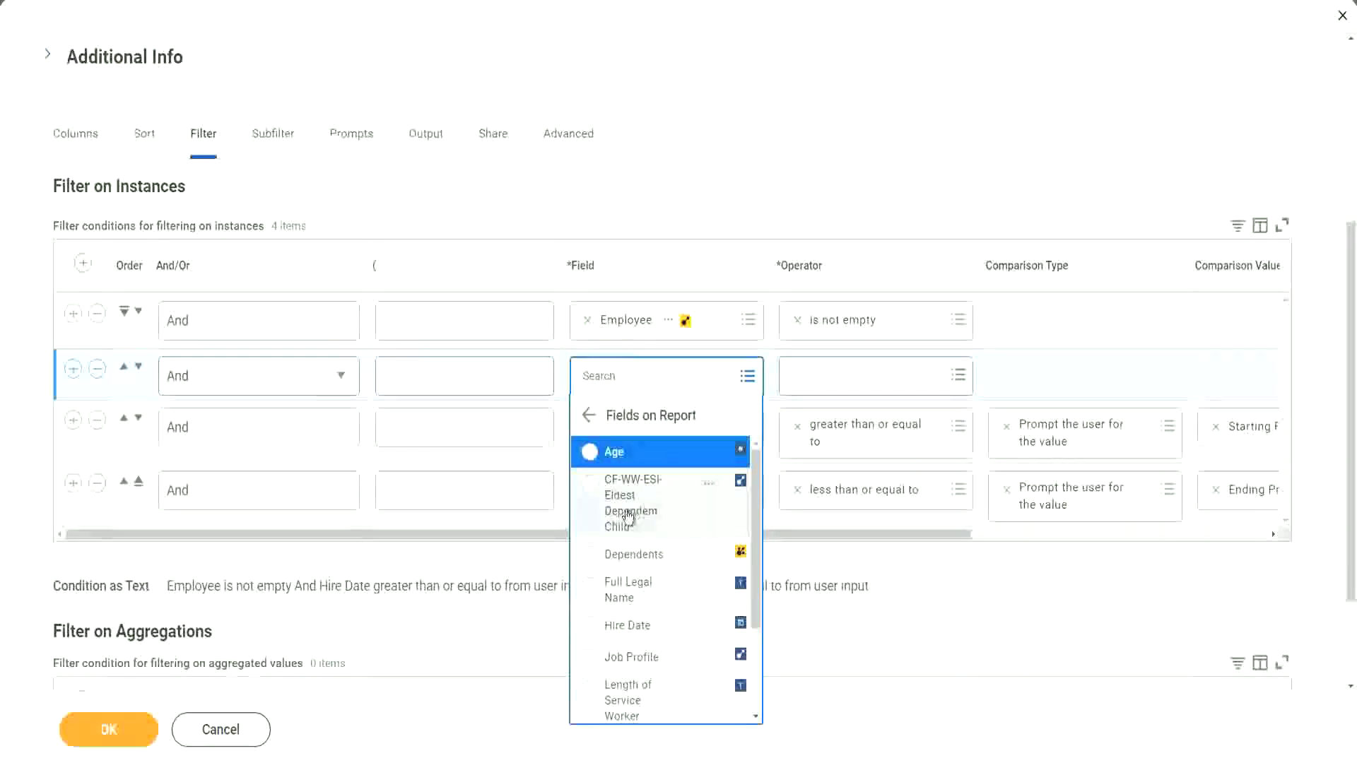
pyautogui.click(628, 518)
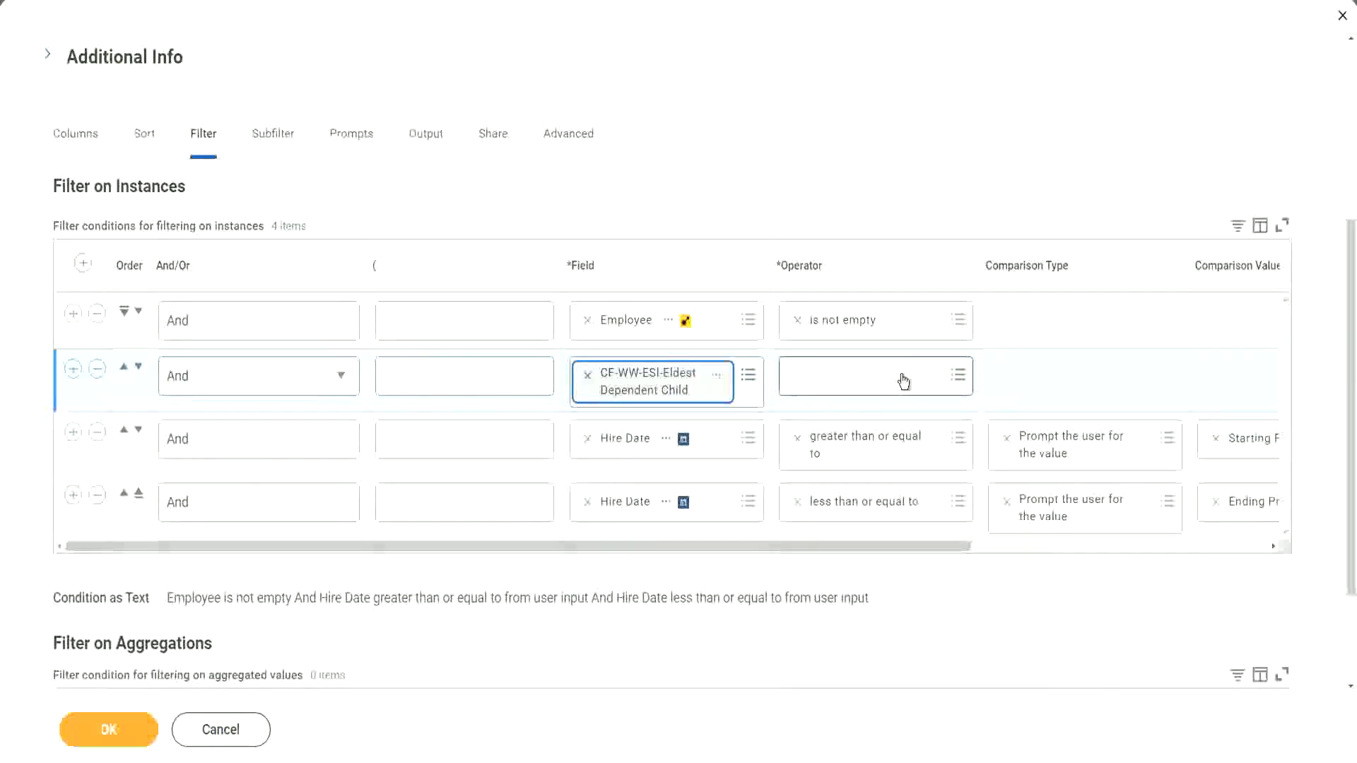
pyautogui.click(904, 381)
pyautogui.click(872, 414)
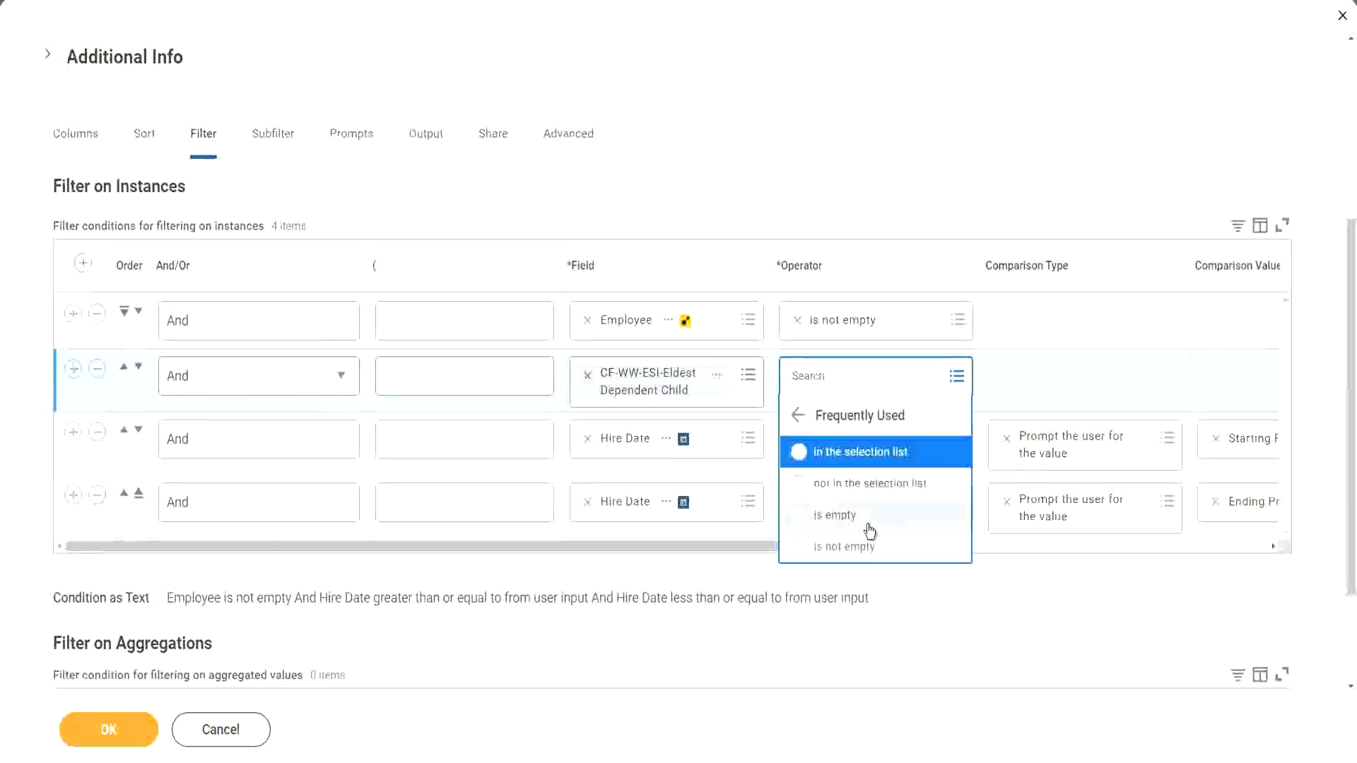
pyautogui.click(862, 548)
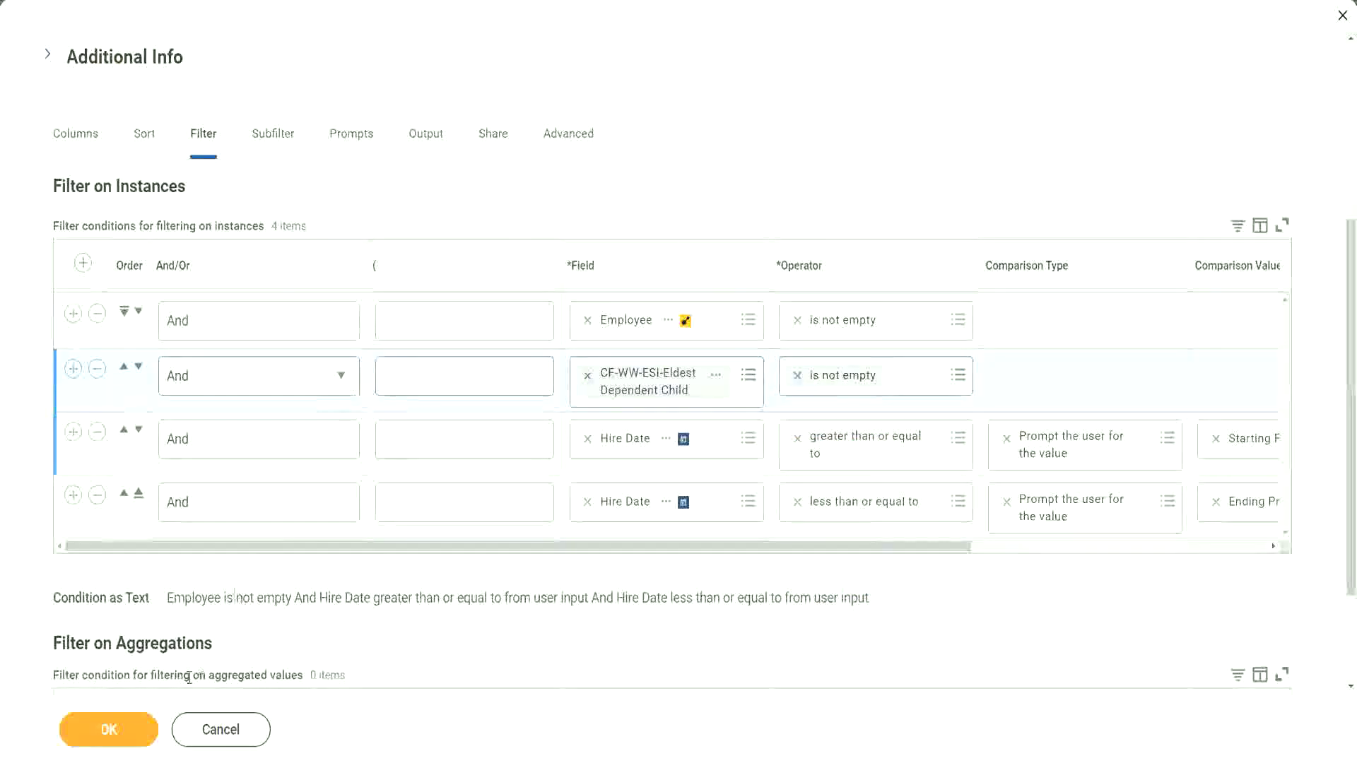
pyautogui.click(108, 728)
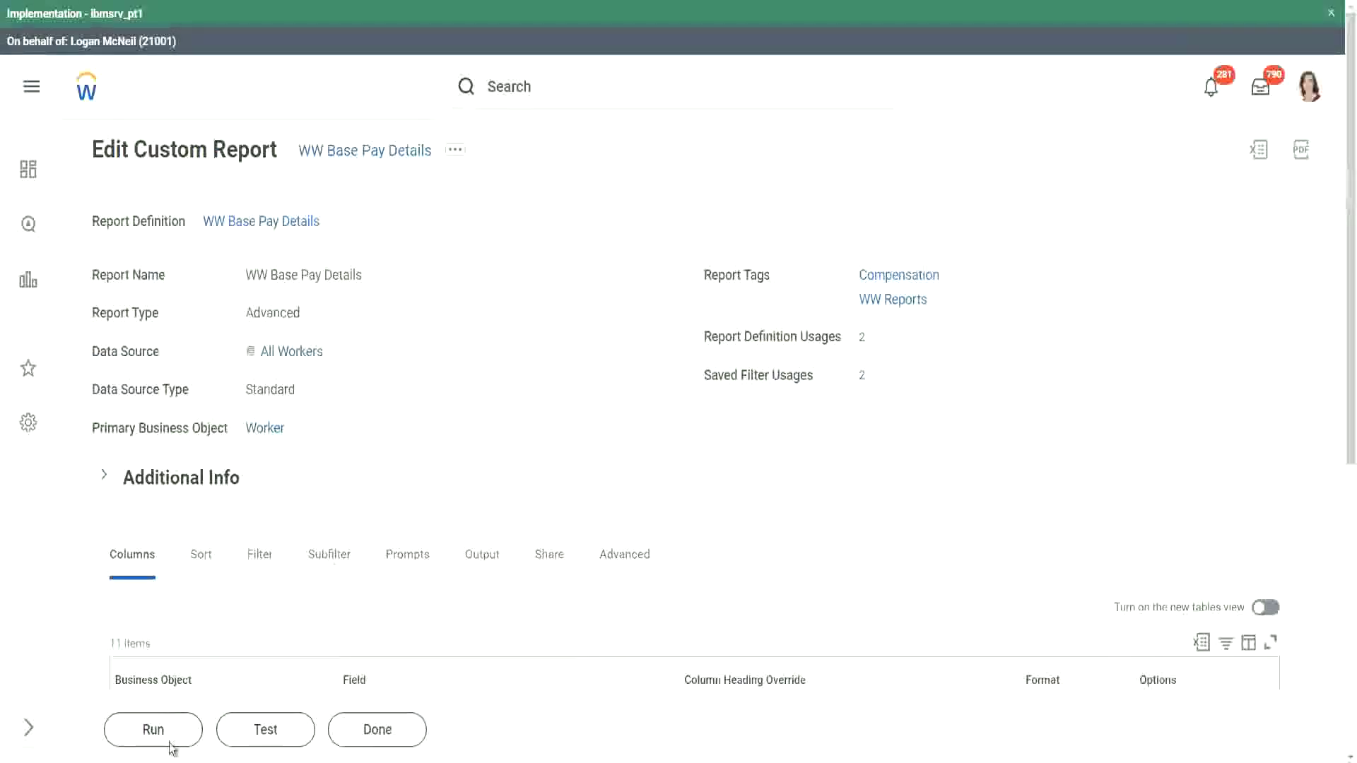
# - Run the WW Base Pay Details report for hire dates from 01/01/2000 to 12/31/2000
pyautogui.click(154, 731)
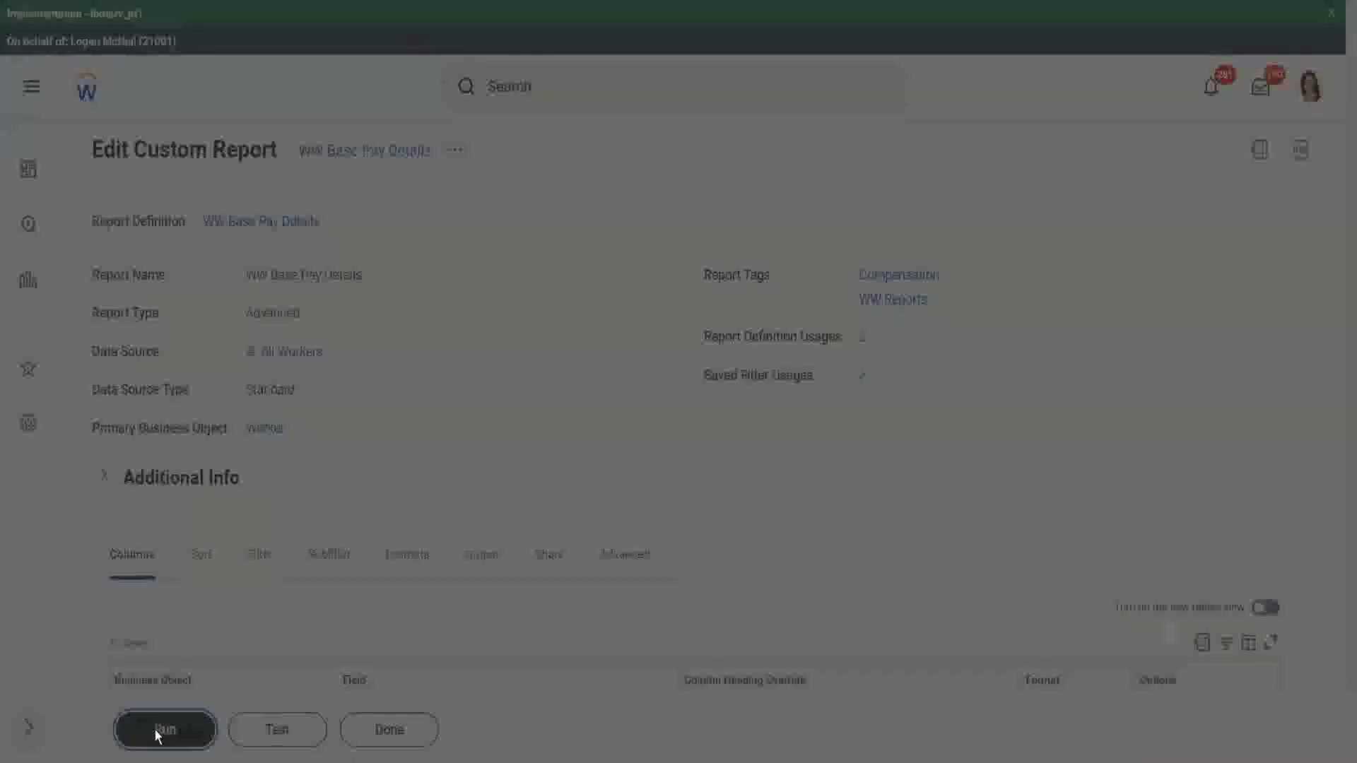
pyautogui.click(549, 254)
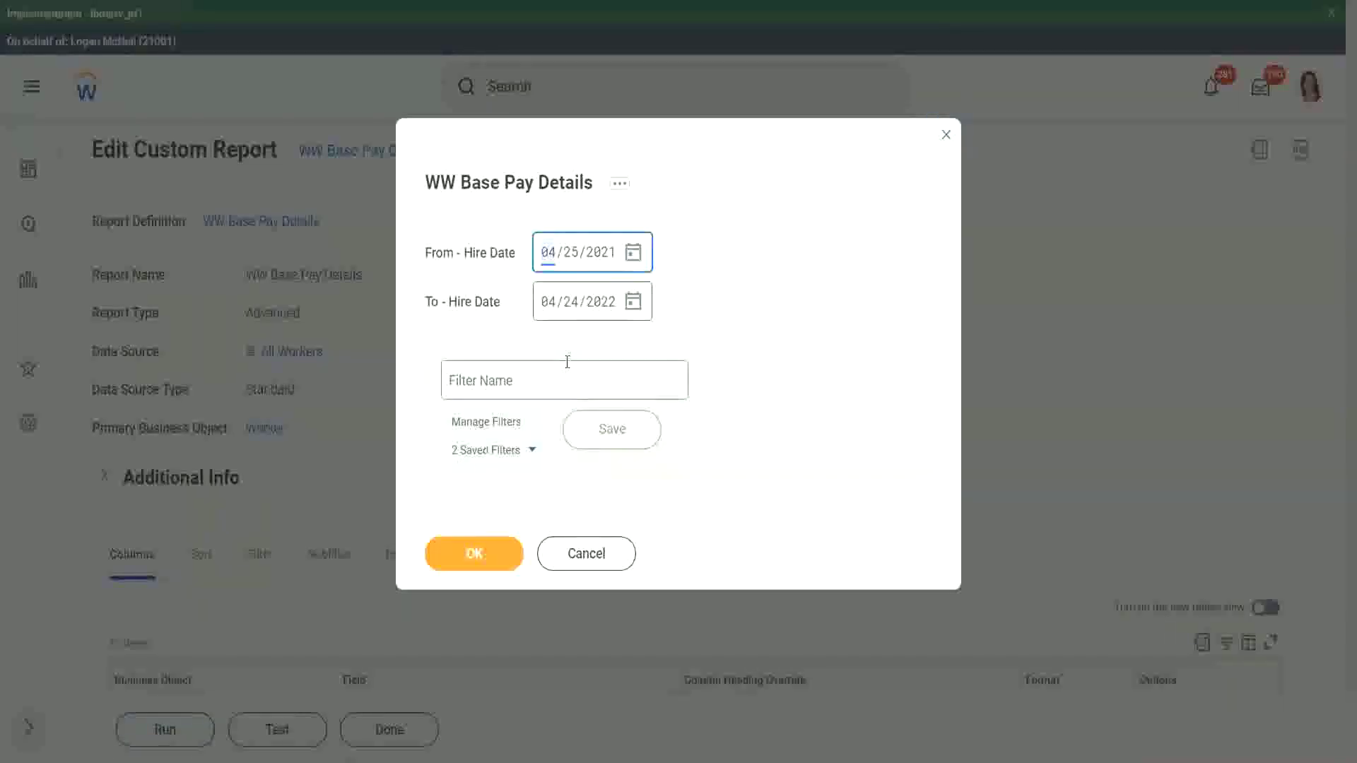
pyautogui.write('01/01/')
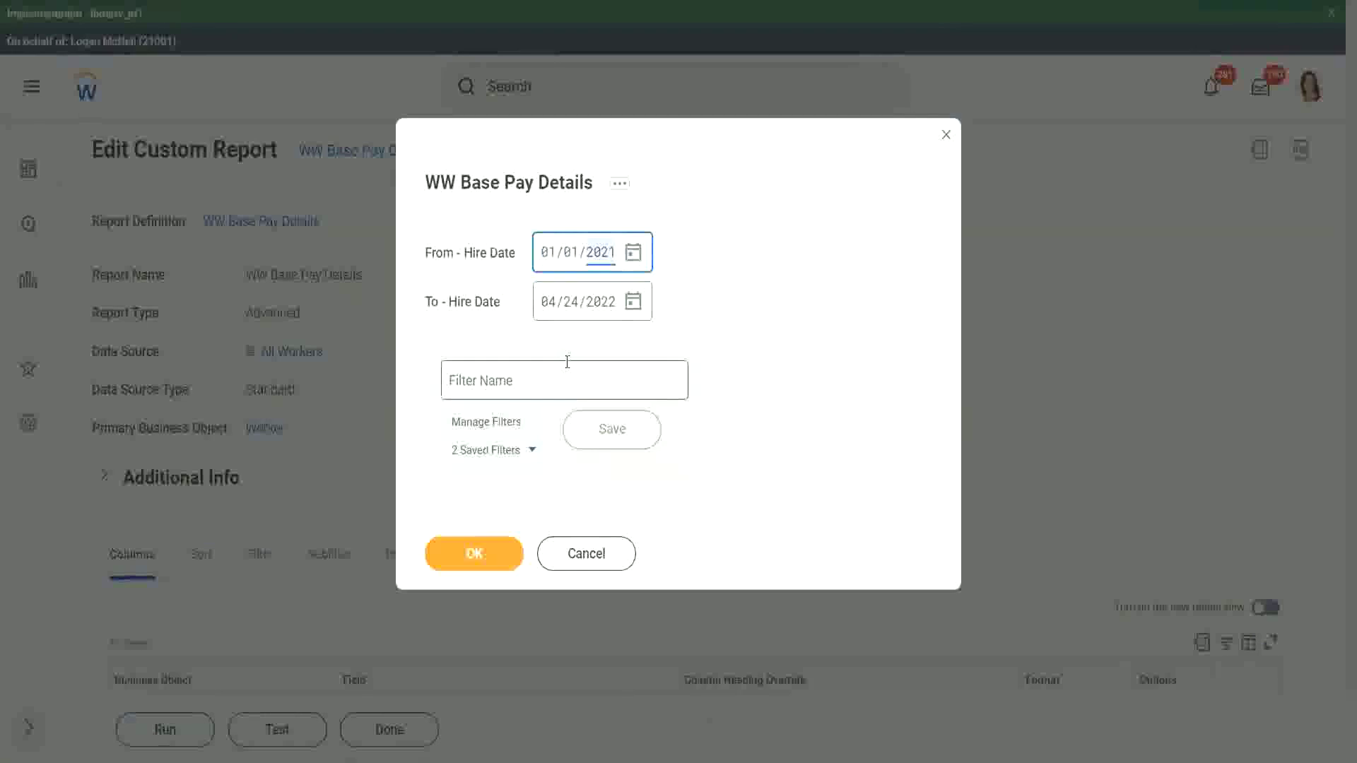
pyautogui.write('2000')
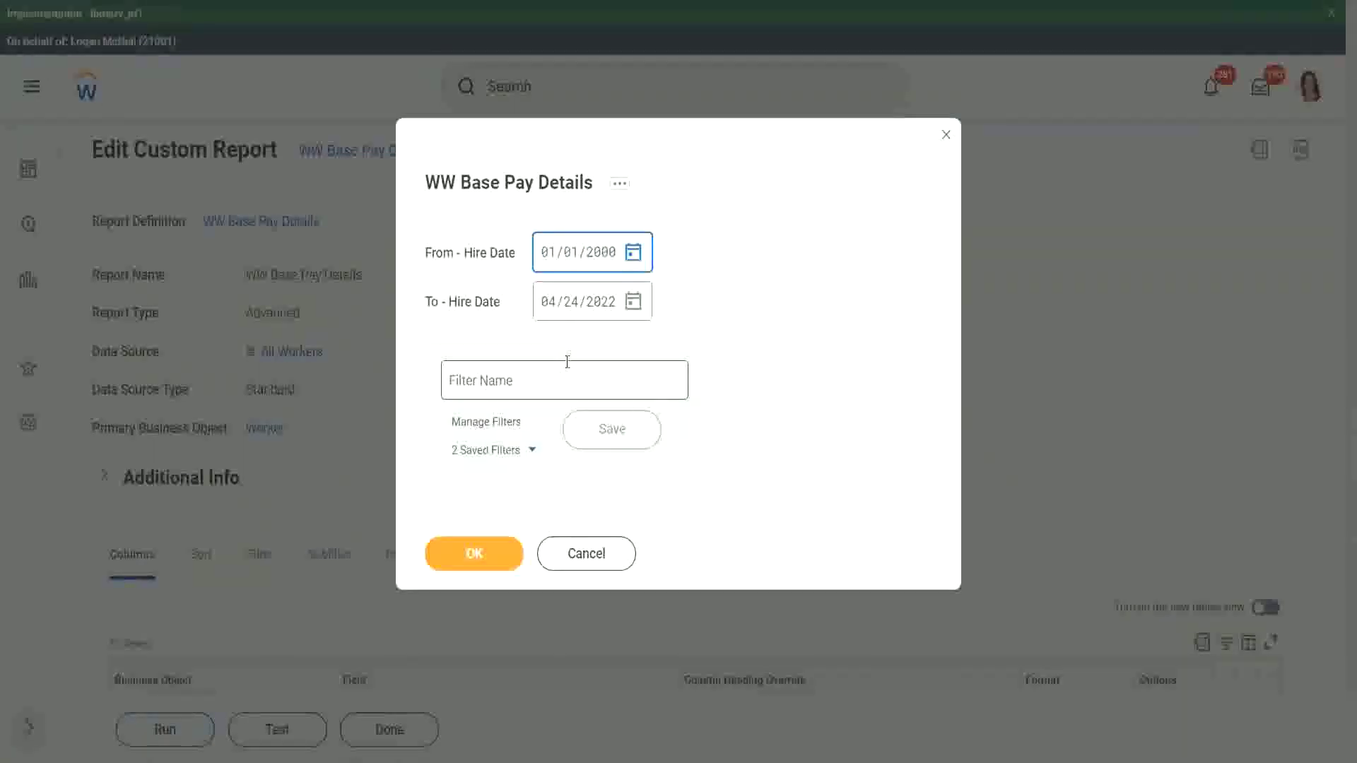
pyautogui.press('Tab')
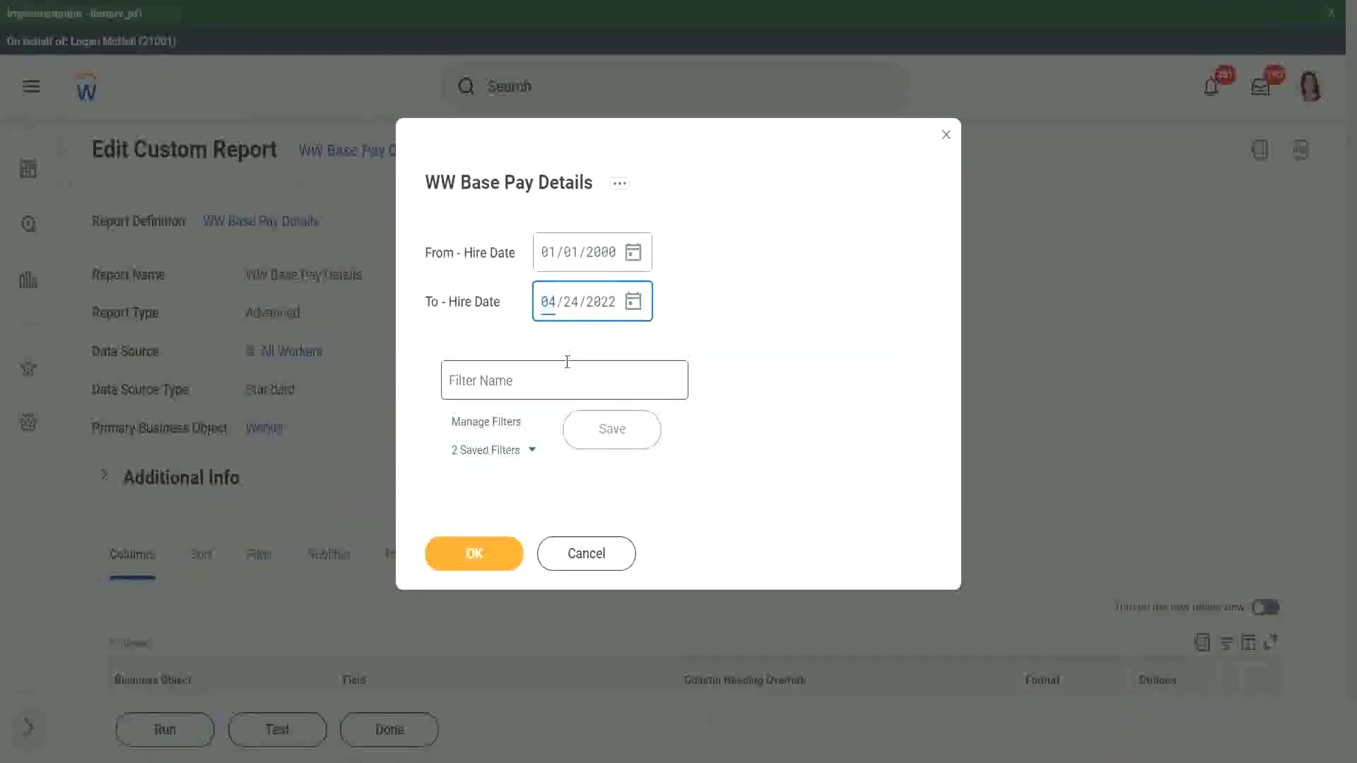
pyautogui.write('12/31/2000')
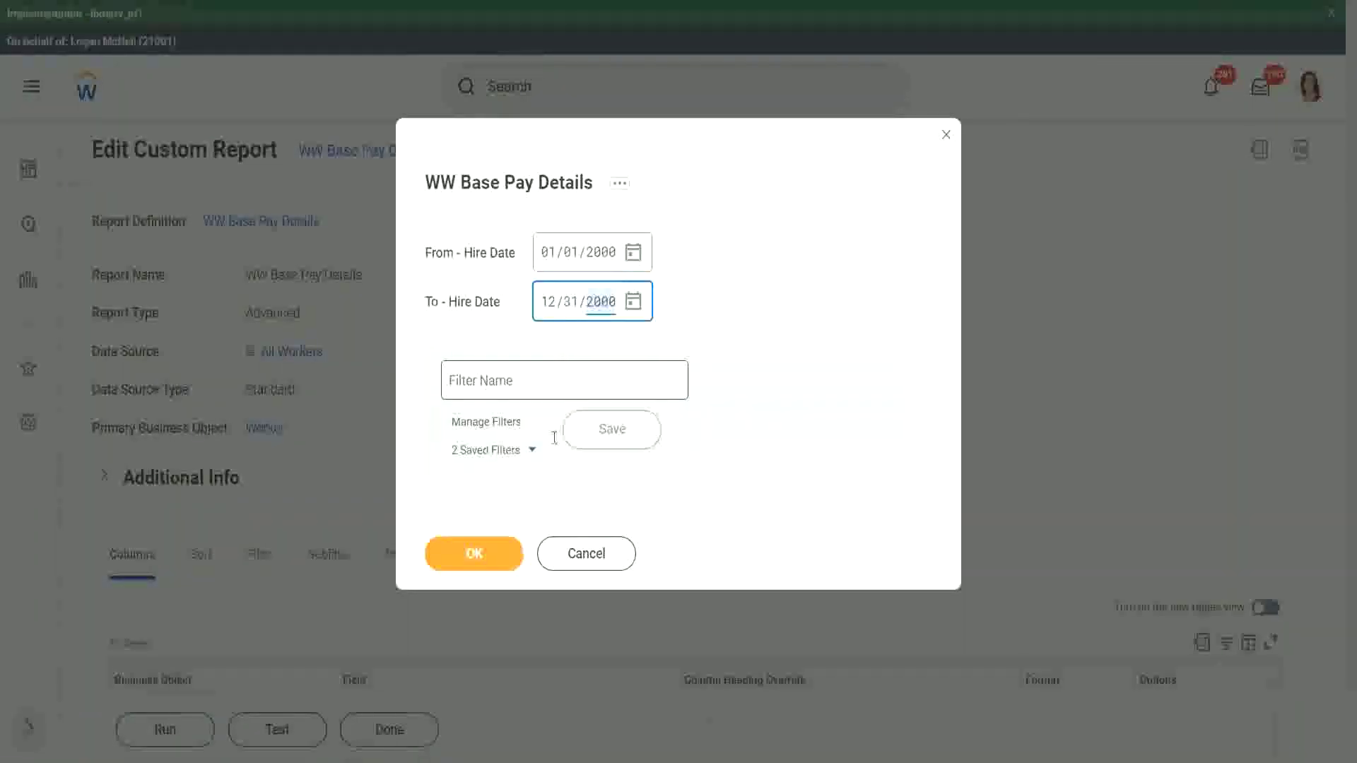
pyautogui.click(474, 546)
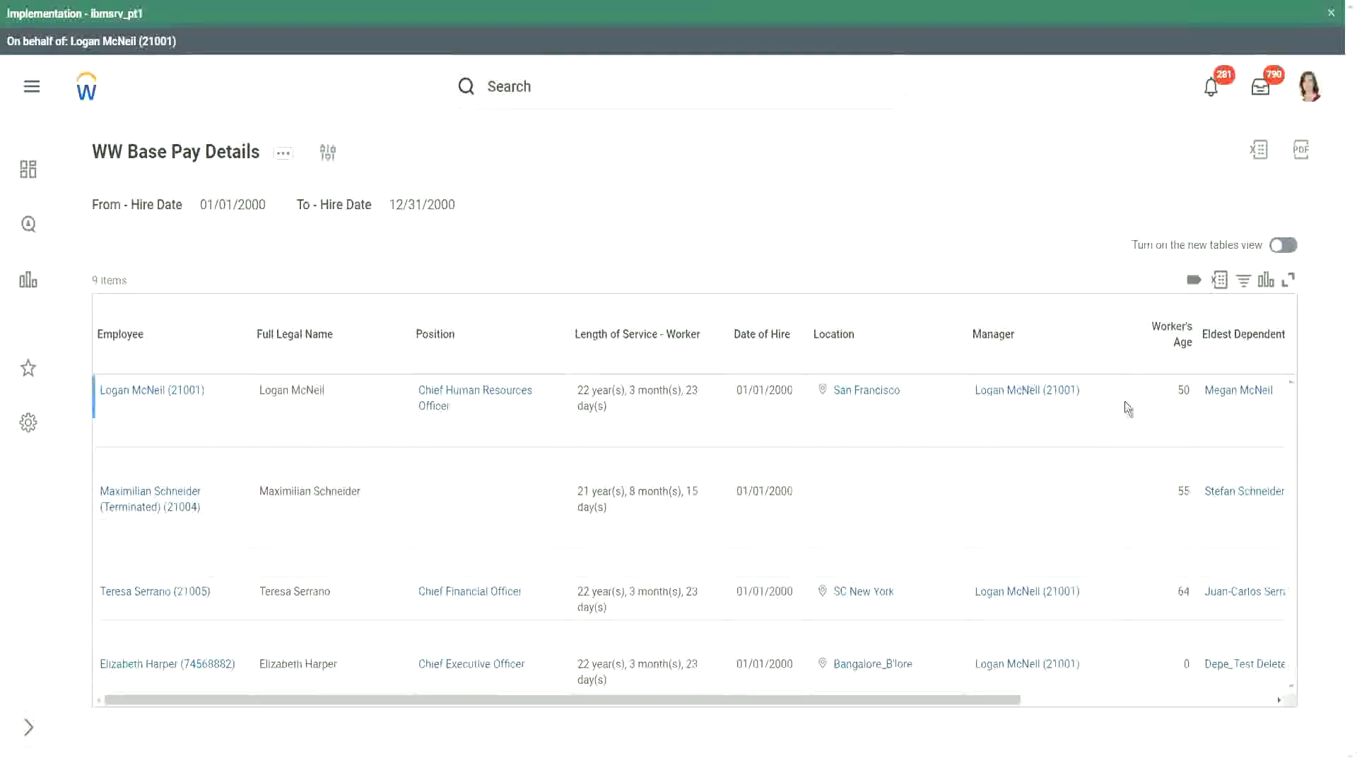
# - Compare the Eldest Dependent Child column with the dependents' names and ages across the filtered report results
pyautogui.moveTo(922, 700); pyautogui.dragTo(1177, 705)
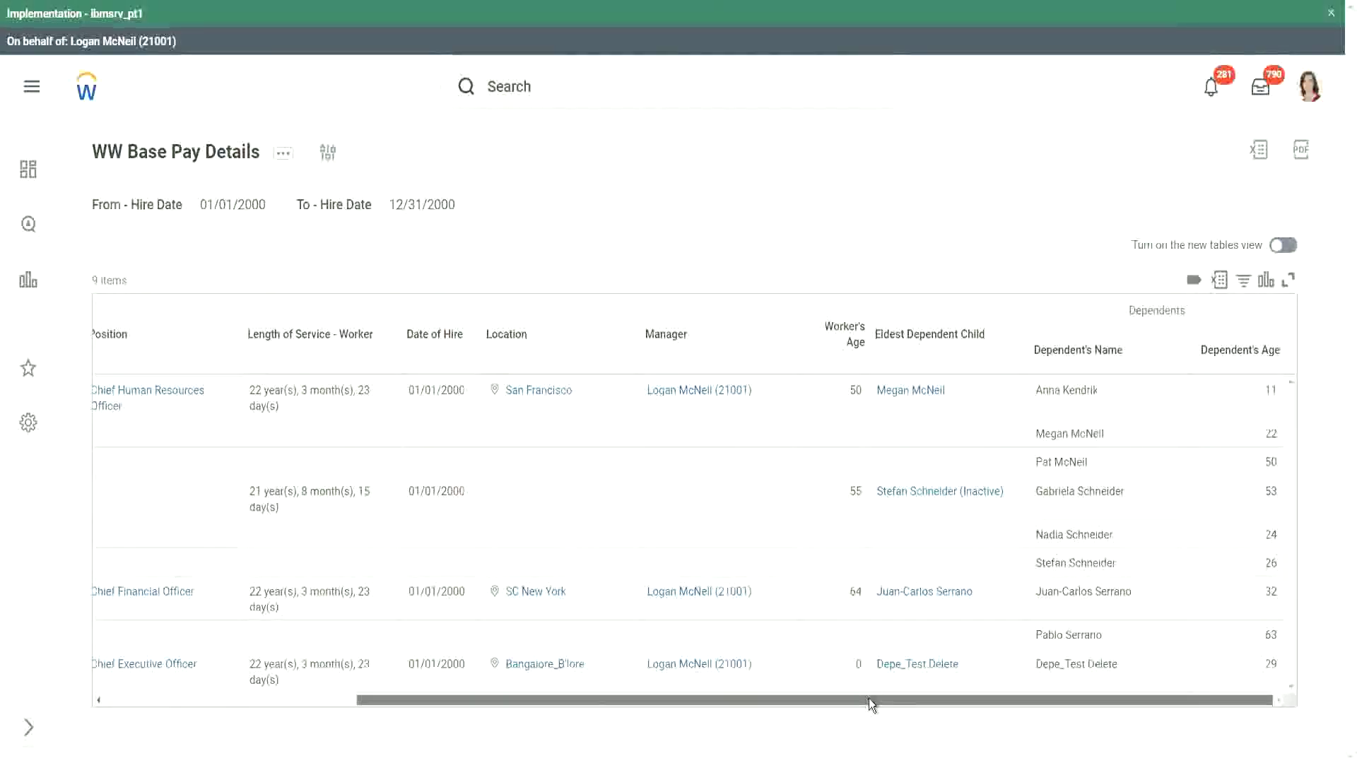
pyautogui.moveTo(872, 703); pyautogui.dragTo(558, 698)
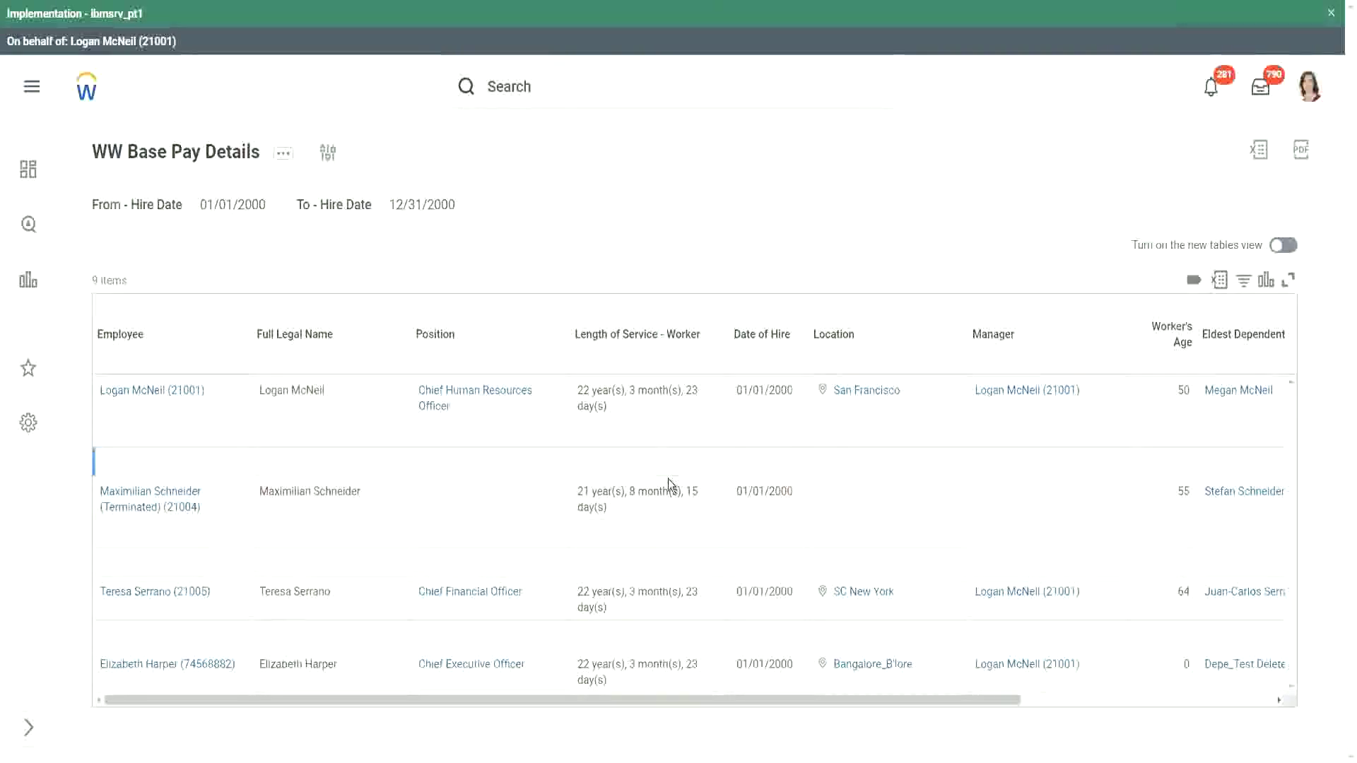
pyautogui.moveTo(617, 702); pyautogui.dragTo(908, 678)
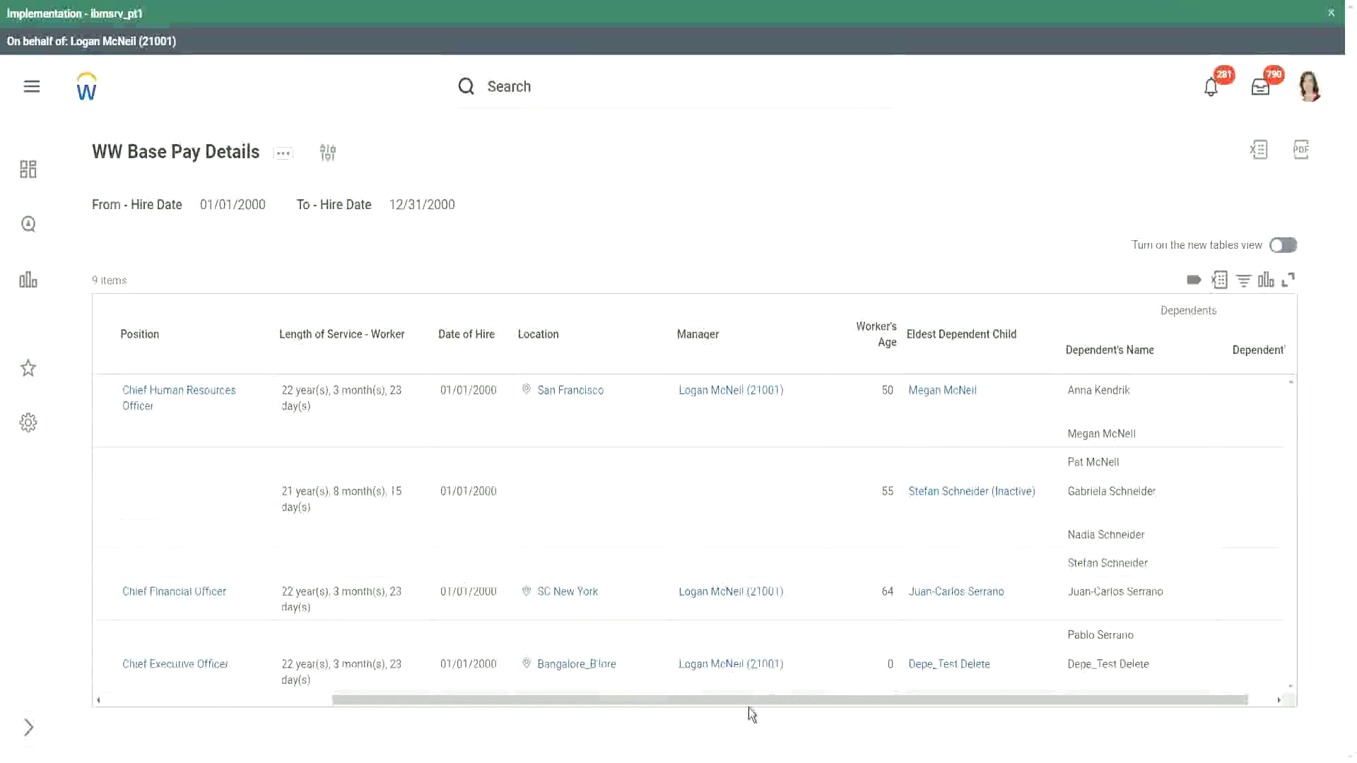
pyautogui.moveTo(748, 695); pyautogui.dragTo(358, 710)
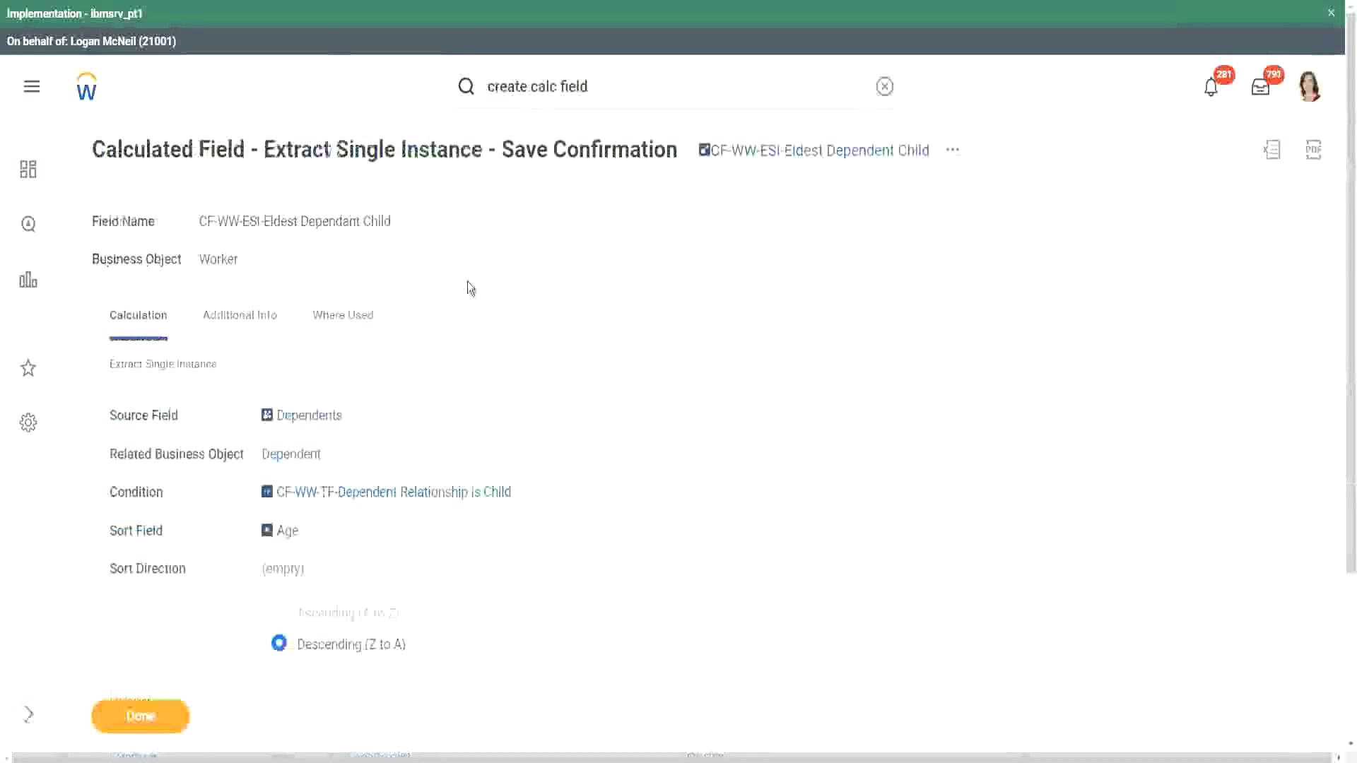
# - Copy the name of the CF-WW-ESI-Eldest Dependent Child field, start a new calculated field and paste it as the field name
pyautogui.rightClick(793, 157)
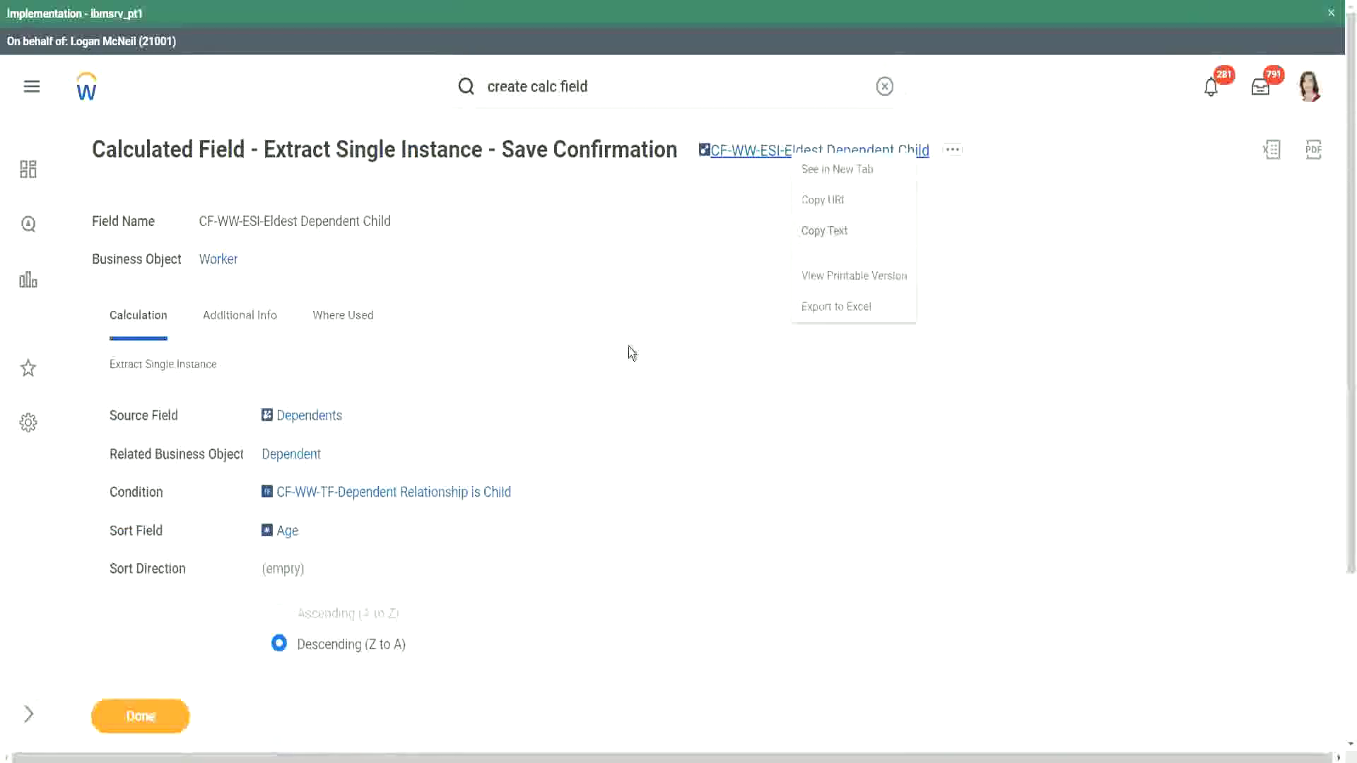
pyautogui.click(851, 233)
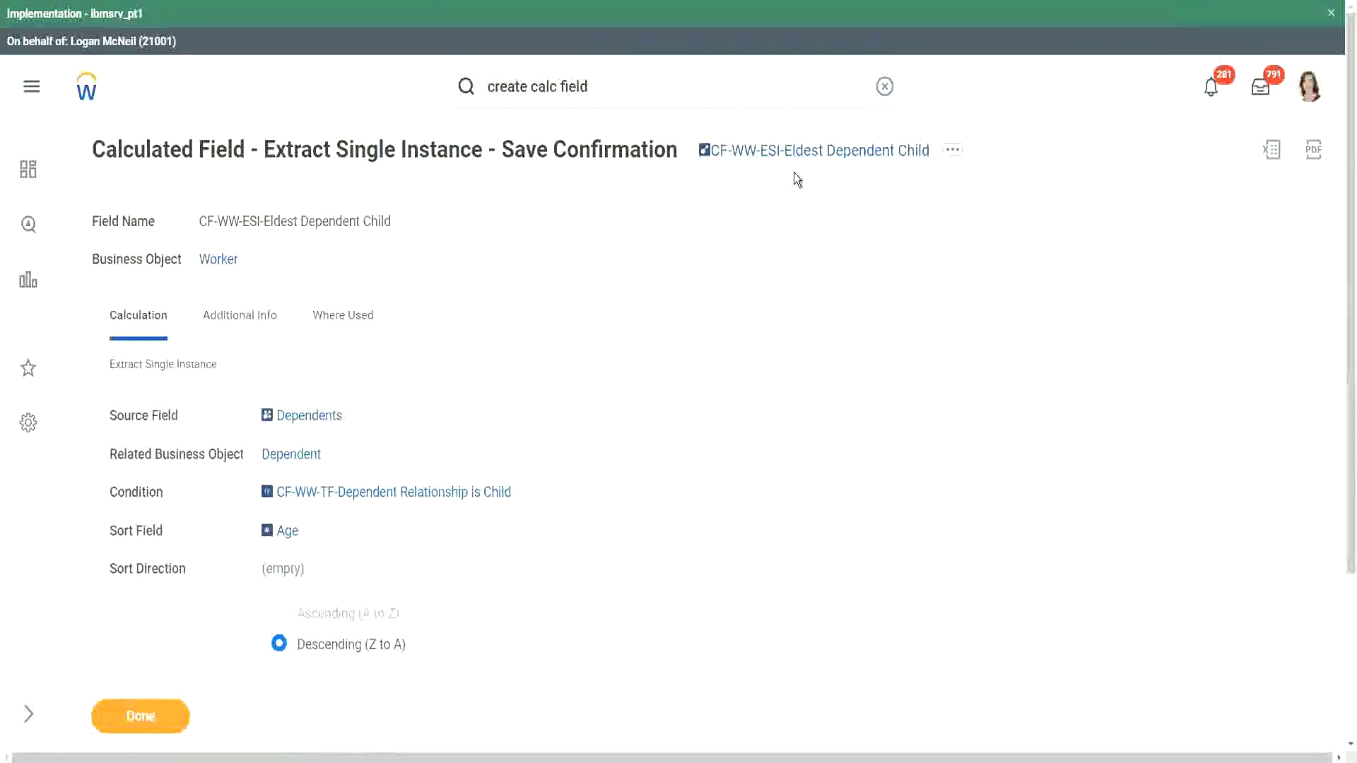
pyautogui.click(613, 90)
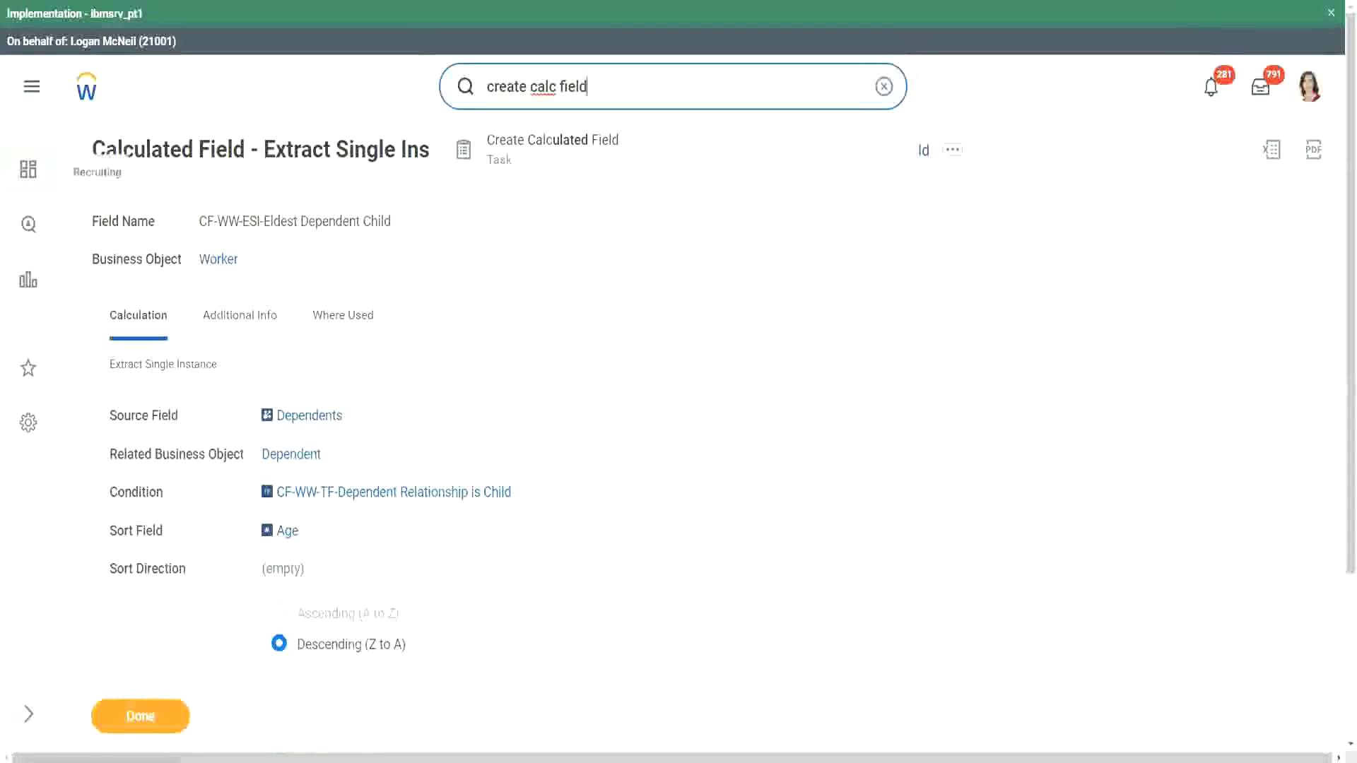
pyautogui.click(560, 146)
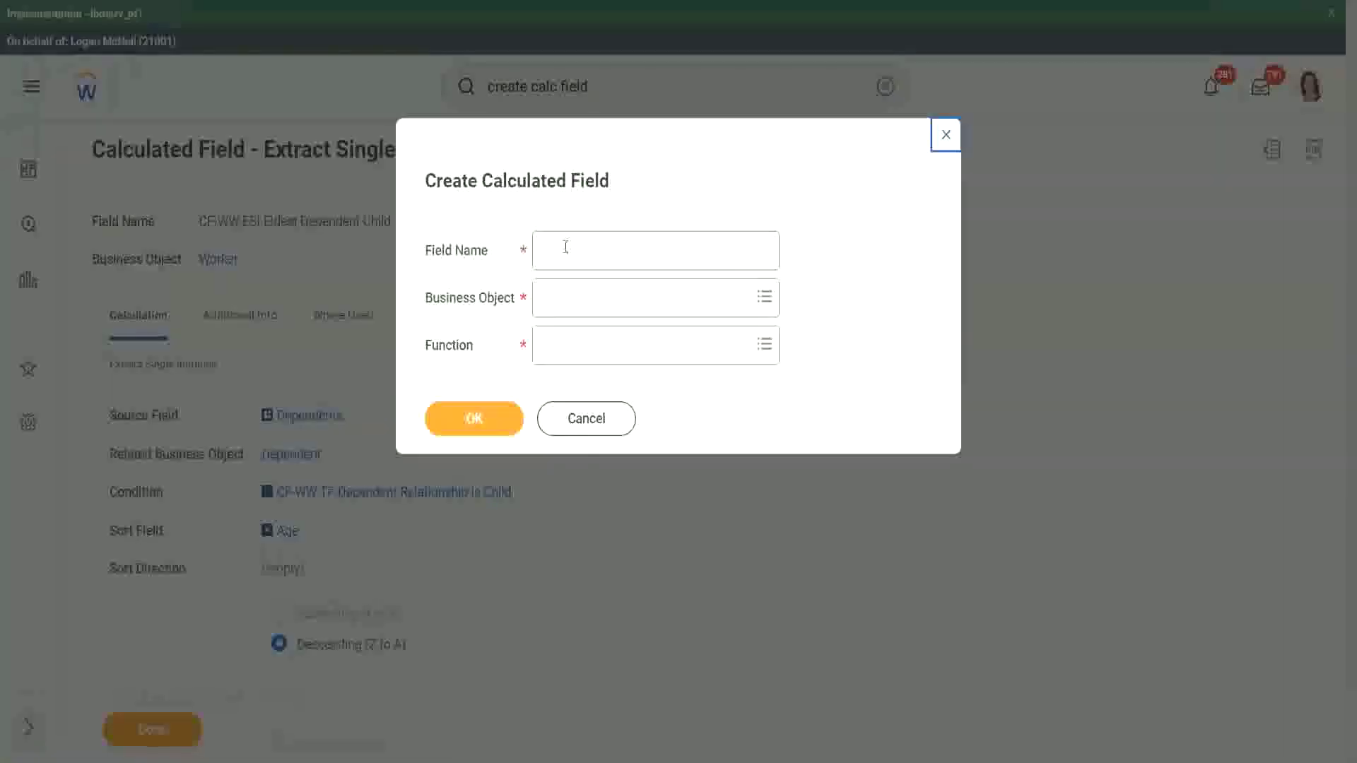
pyautogui.click(565, 246)
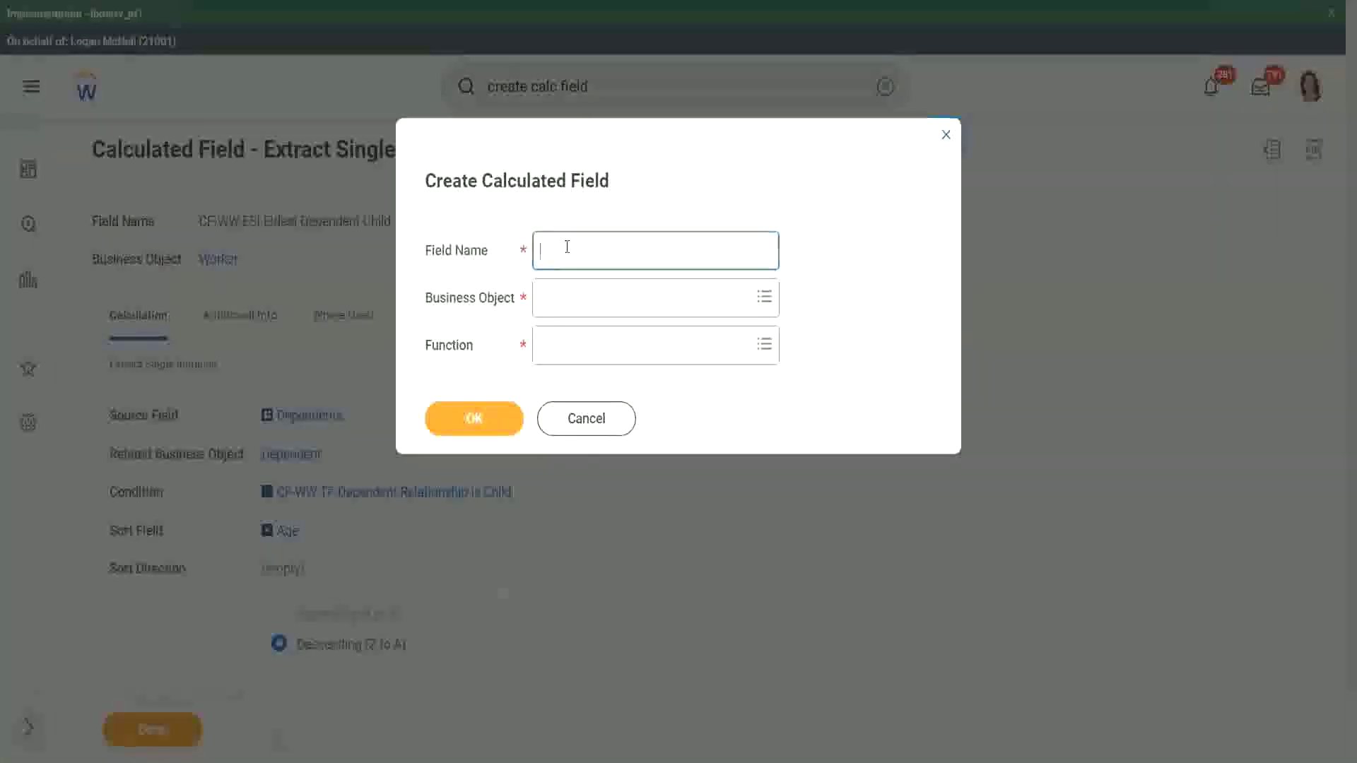
pyautogui.hotkey('ctrl', 'v')
# - Edit the new calculated field's name to CF-WW-LRV-Age of the eldest Dependent Child
pyautogui.doubleClick(590, 250)
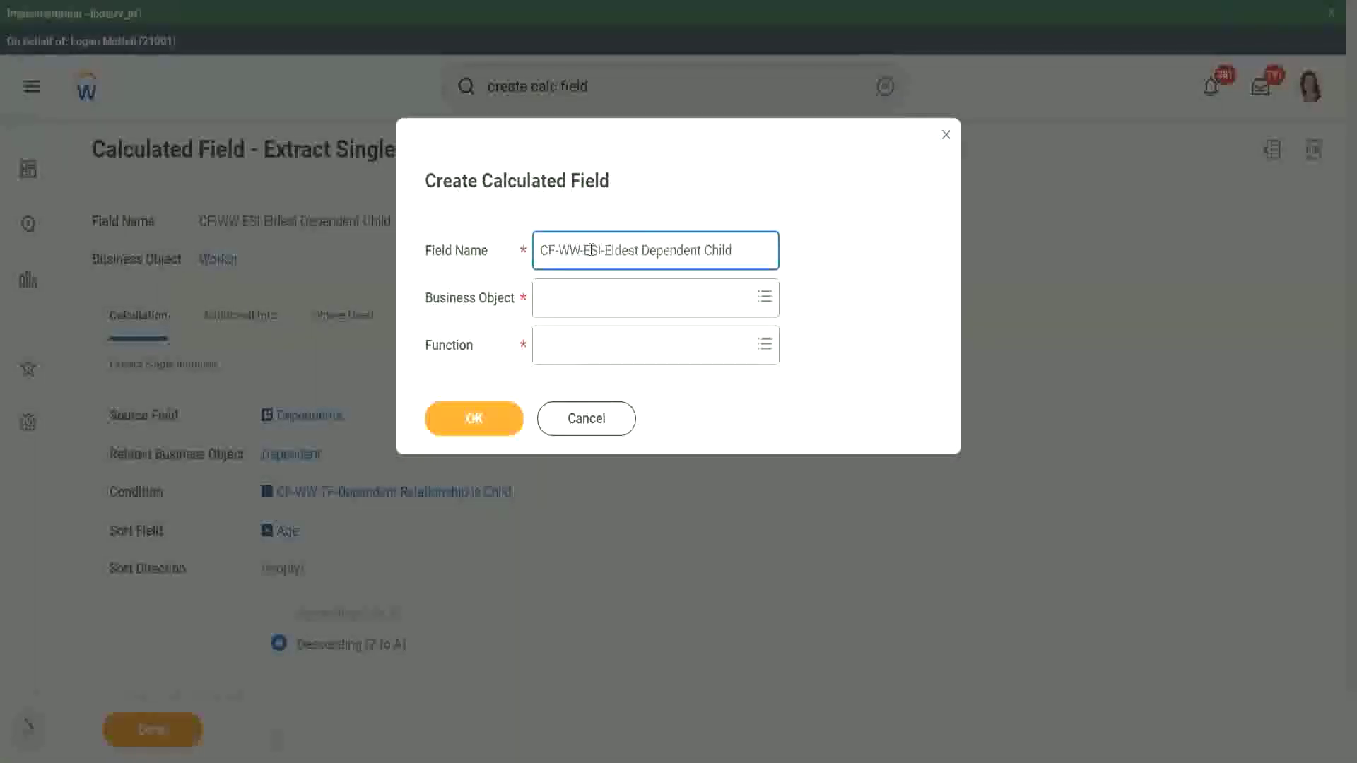
pyautogui.write('LRV-')
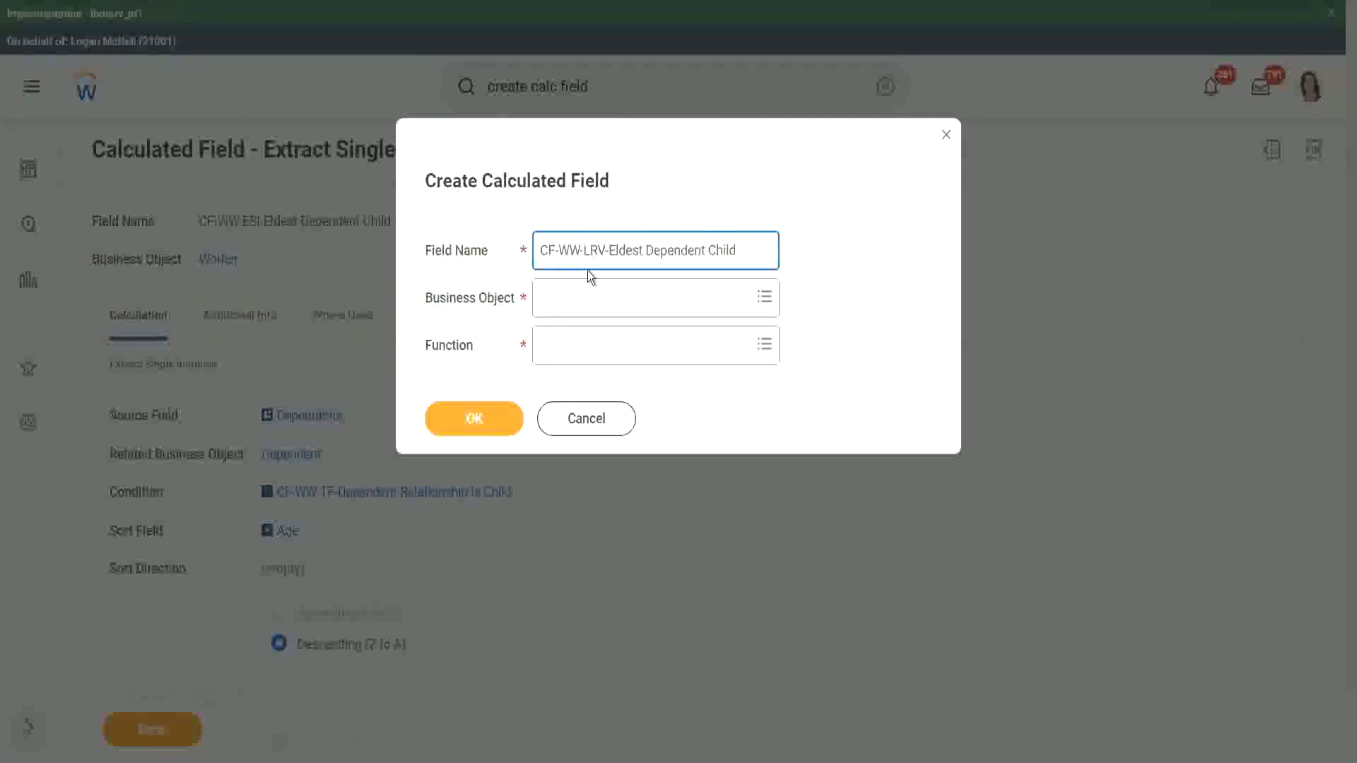
pyautogui.write('Age of ')
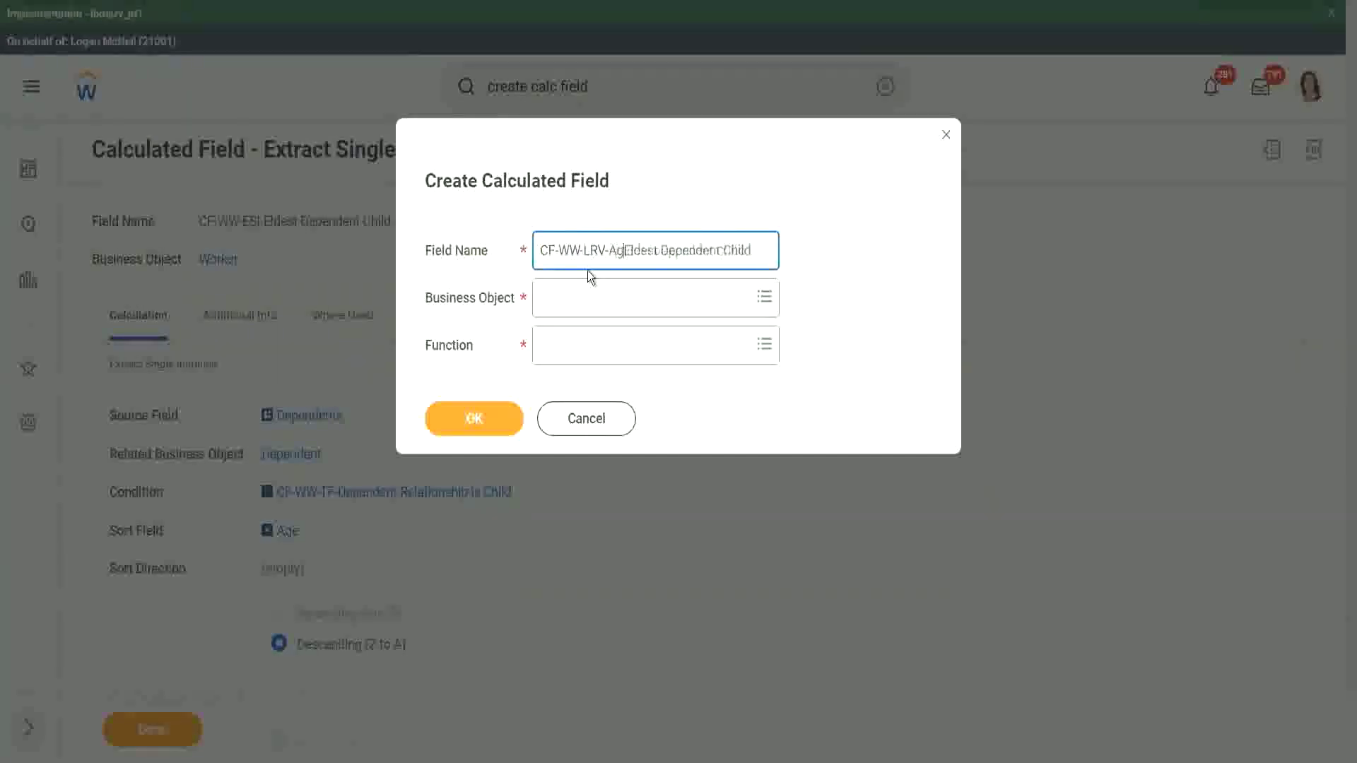
pyautogui.write('the')
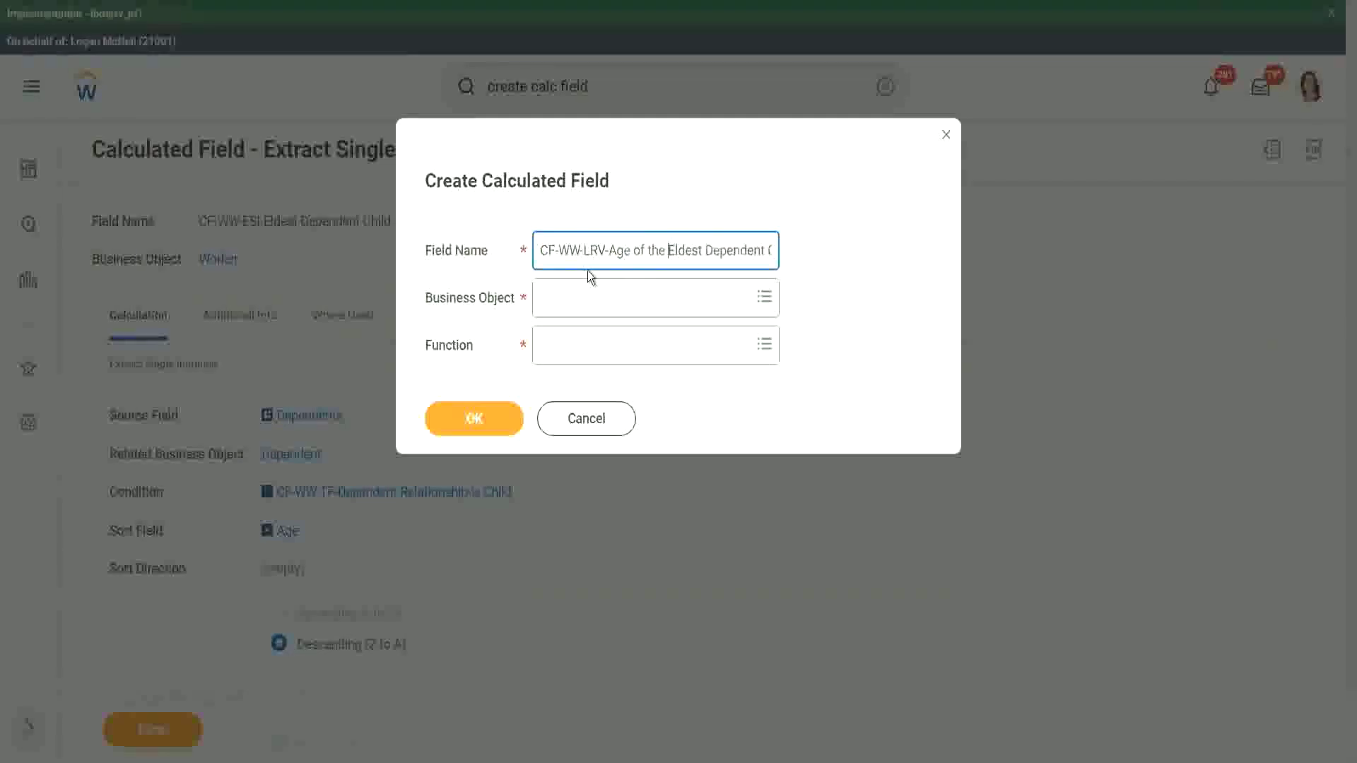
pyautogui.hotkey('shift', 'Right')
pyautogui.write('e')
pyautogui.press('Right')
pyautogui.press('Right')
pyautogui.press('Right')
pyautogui.press('Right')
pyautogui.press('Right')
pyautogui.press('Right')
pyautogui.press('Right')
pyautogui.press('Right')
pyautogui.press('Right')
pyautogui.press('Right')
pyautogui.press('Right')
pyautogui.press('Right')
pyautogui.press('Right')
pyautogui.press('Right')
pyautogui.press('Right')
pyautogui.press('Right')
pyautogui.press('Right')
pyautogui.press('Right')
pyautogui.press('Right')
pyautogui.press('Right')
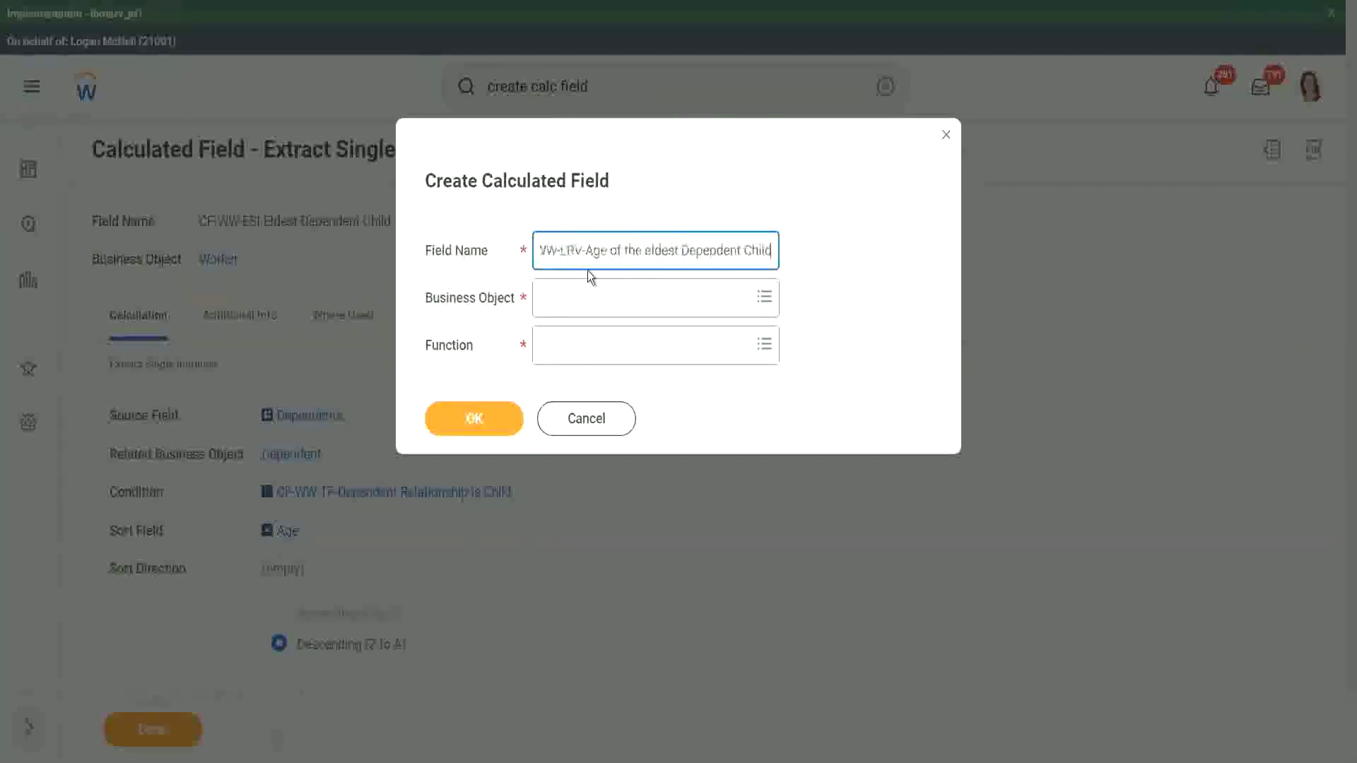
# - Set the calculated field's business object to Worker and its function to Lookup Related Value, and confirm the creation
pyautogui.press('Tab')
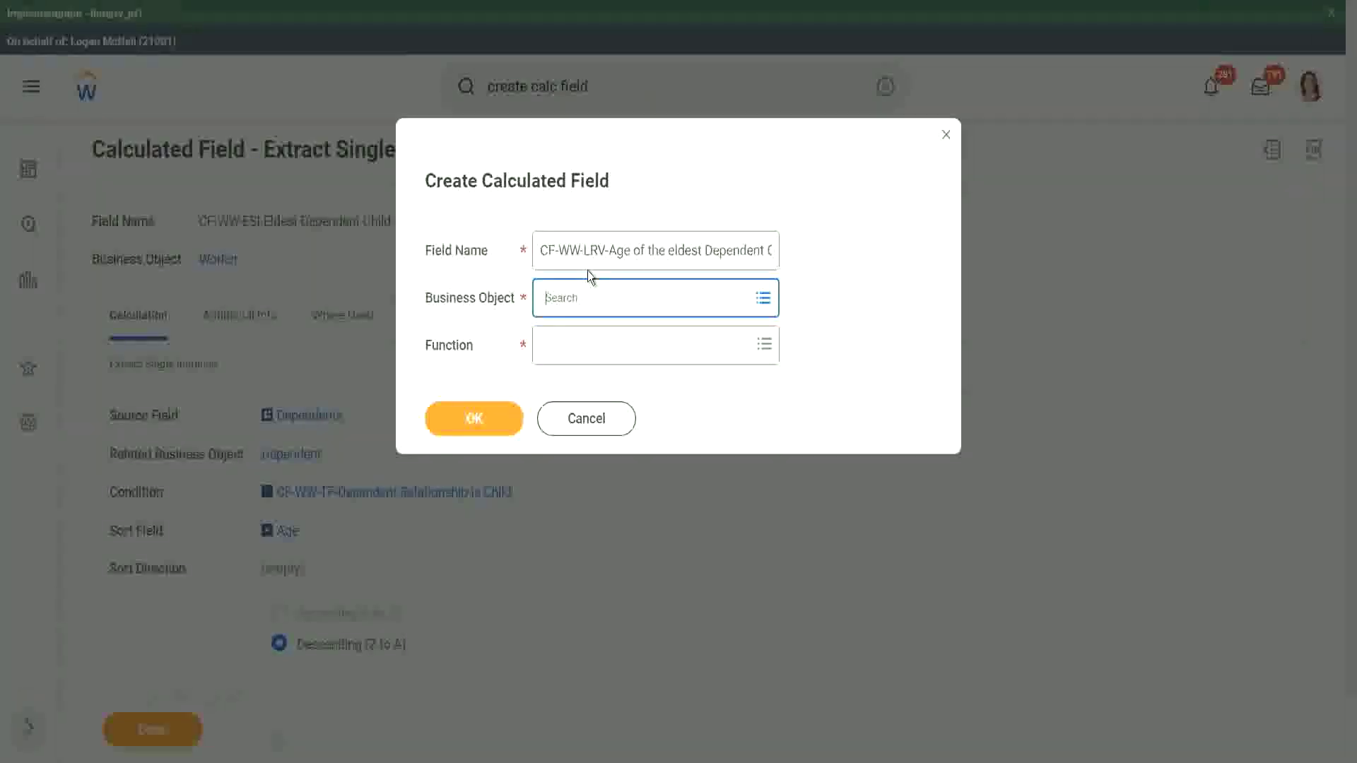
pyautogui.write('ker')
pyautogui.press('Return')
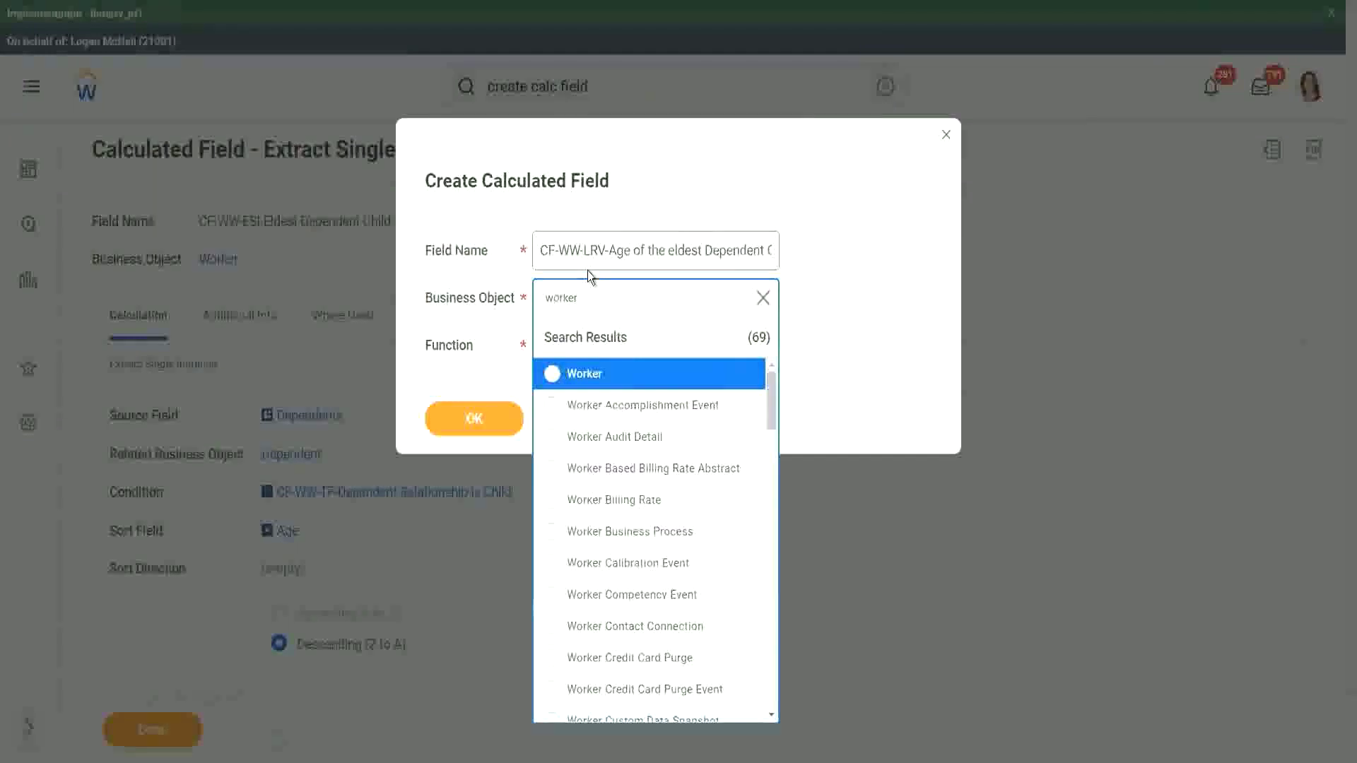
pyautogui.click(552, 373)
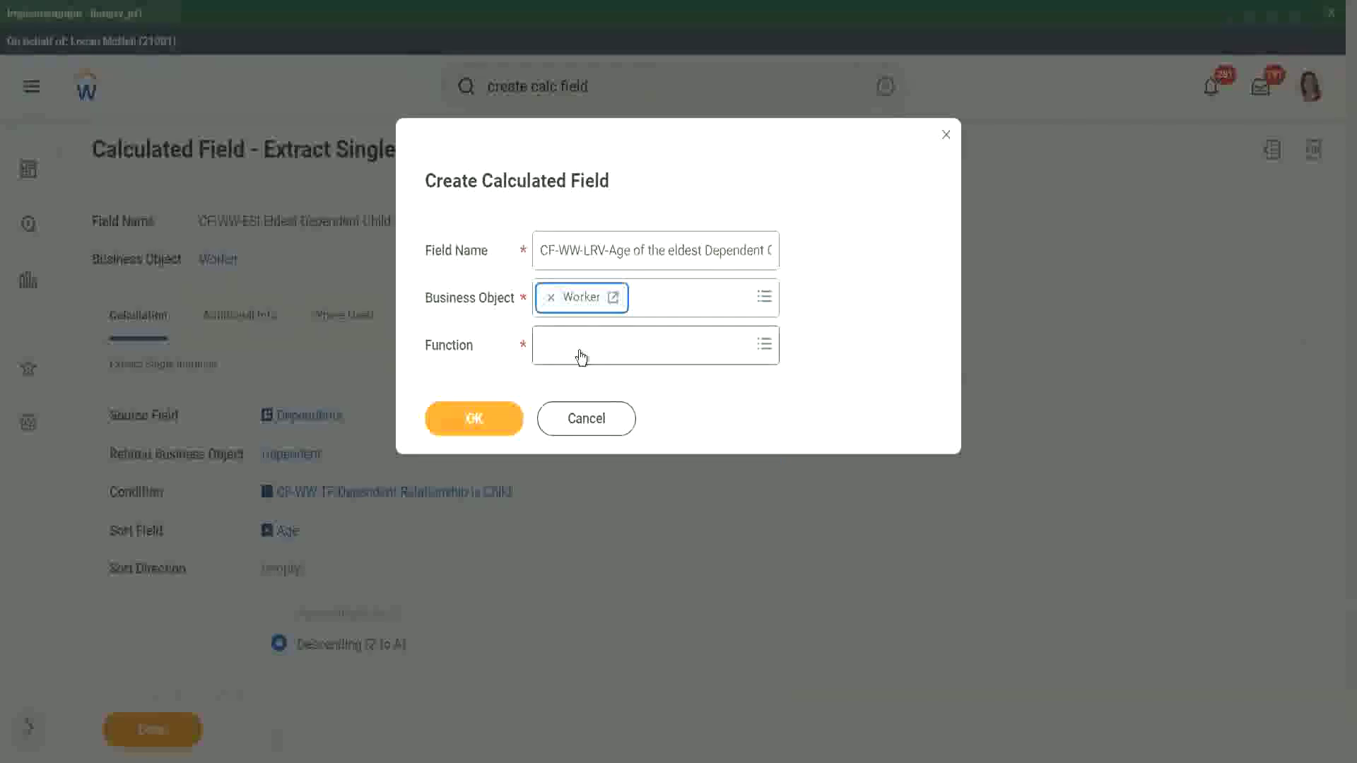
pyautogui.click(580, 355)
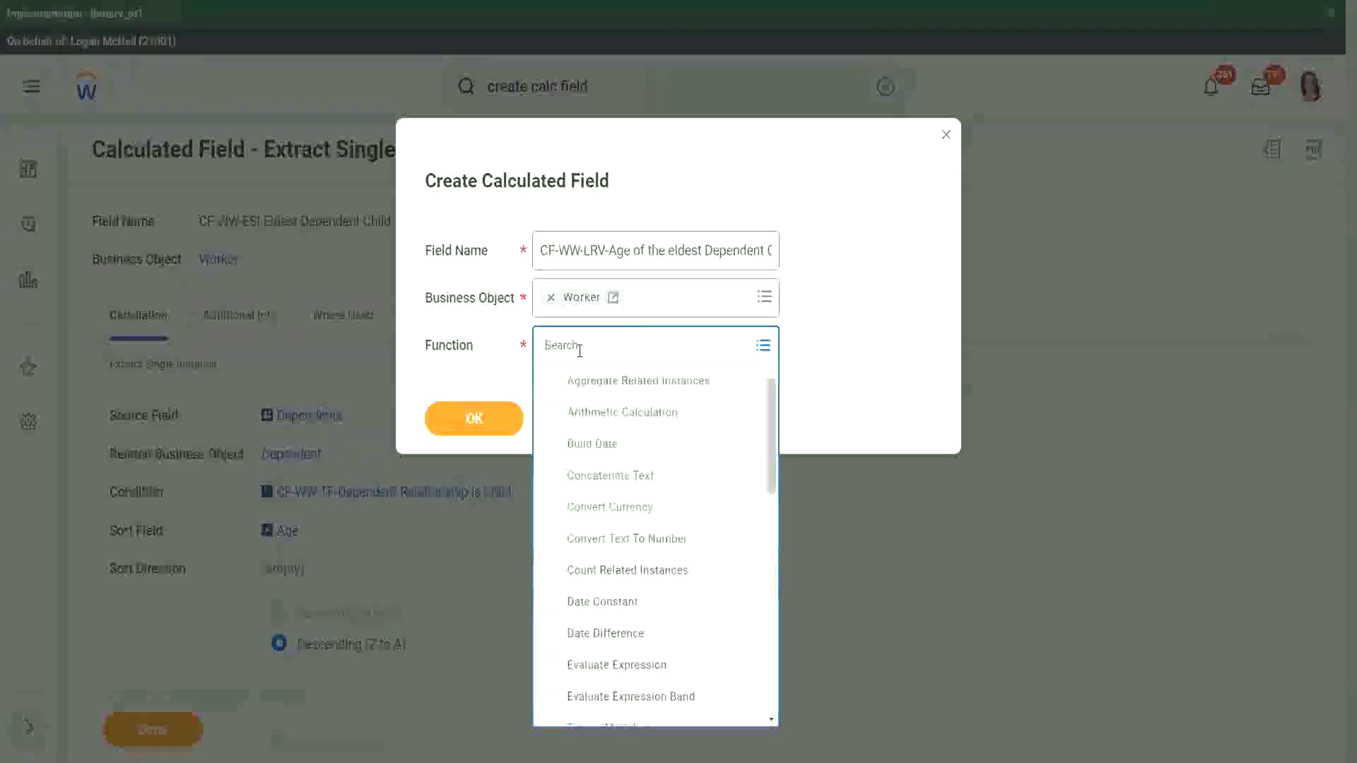
pyautogui.write('lrv')
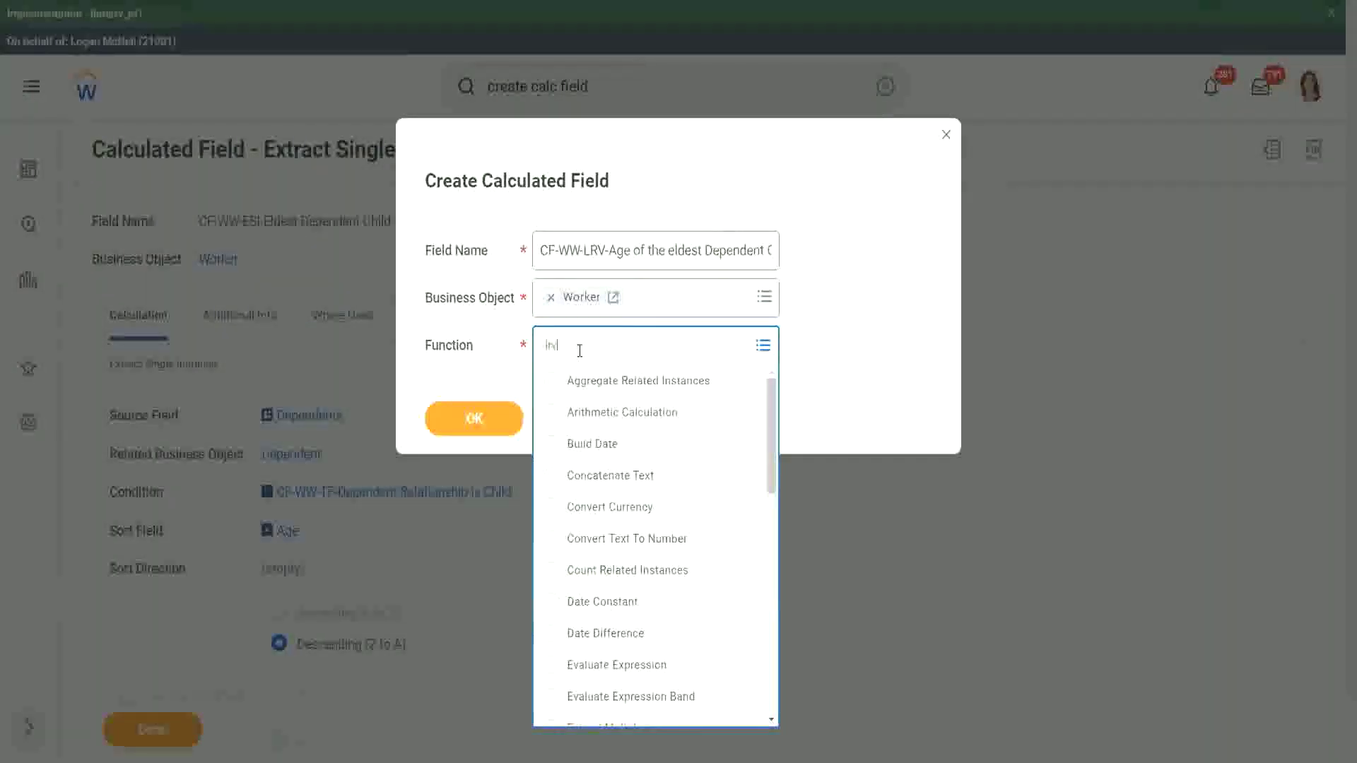
pyautogui.press('Return')
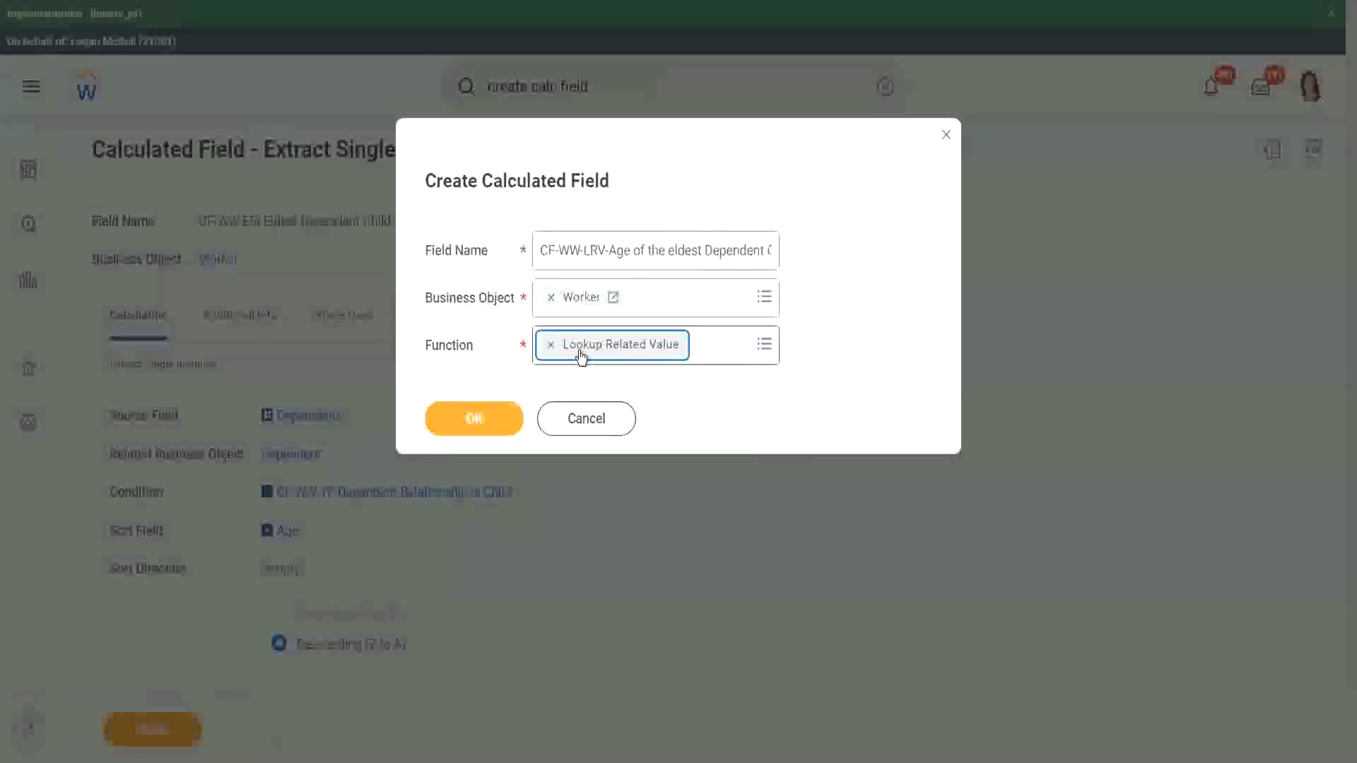
pyautogui.click(473, 420)
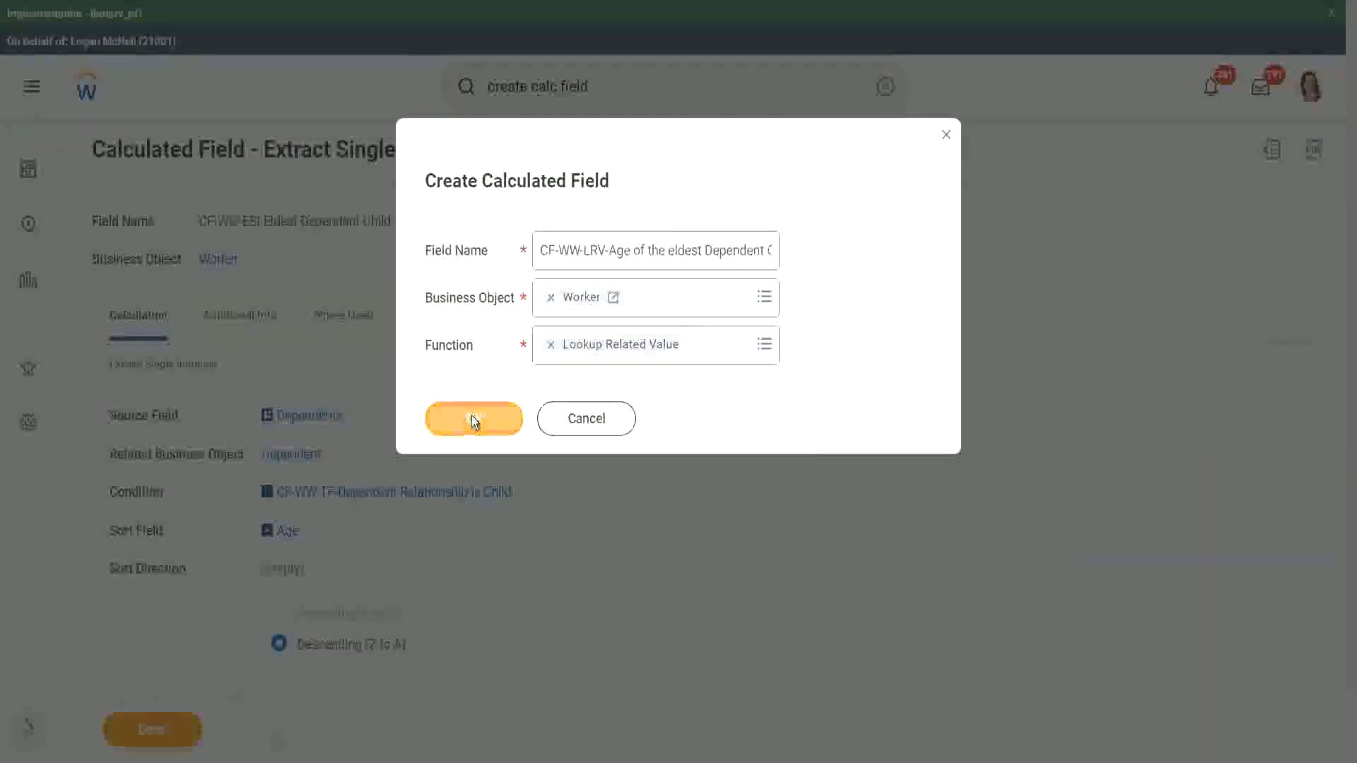